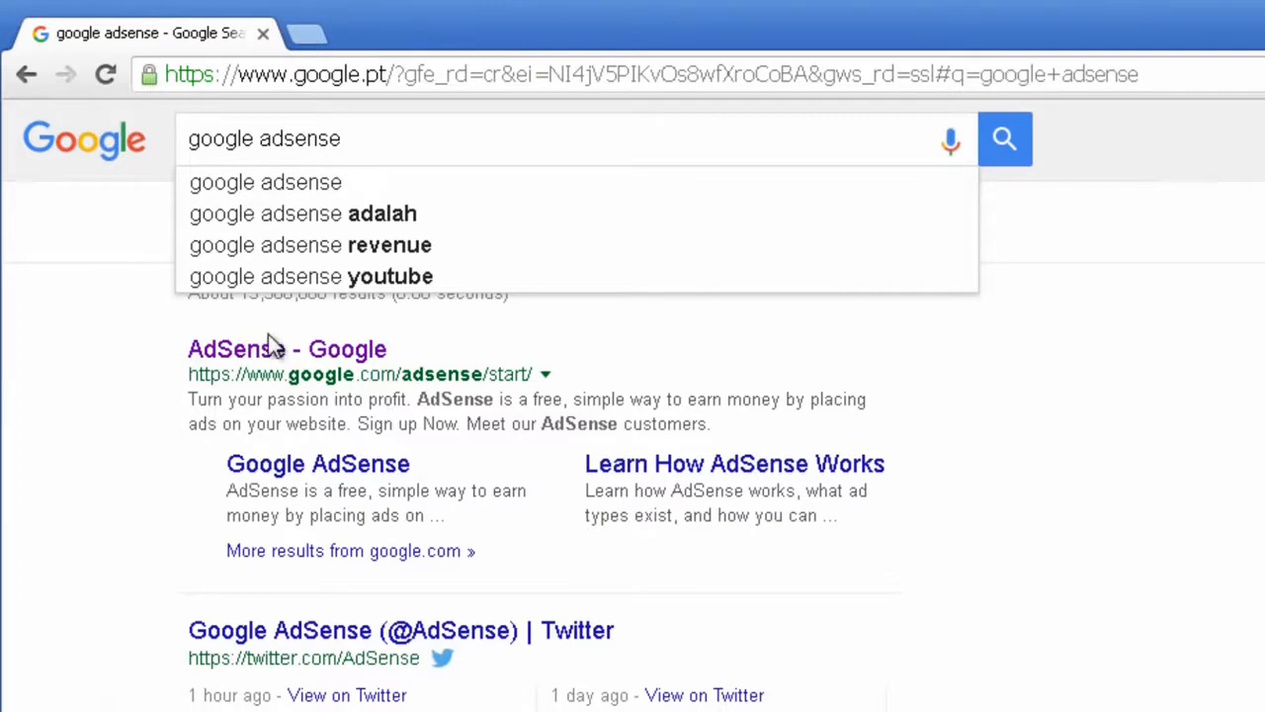
- Start the sign-up from the Google AdSense site and choose to create or use another account
{"action": "left_click", "coordinate": [271, 356]}
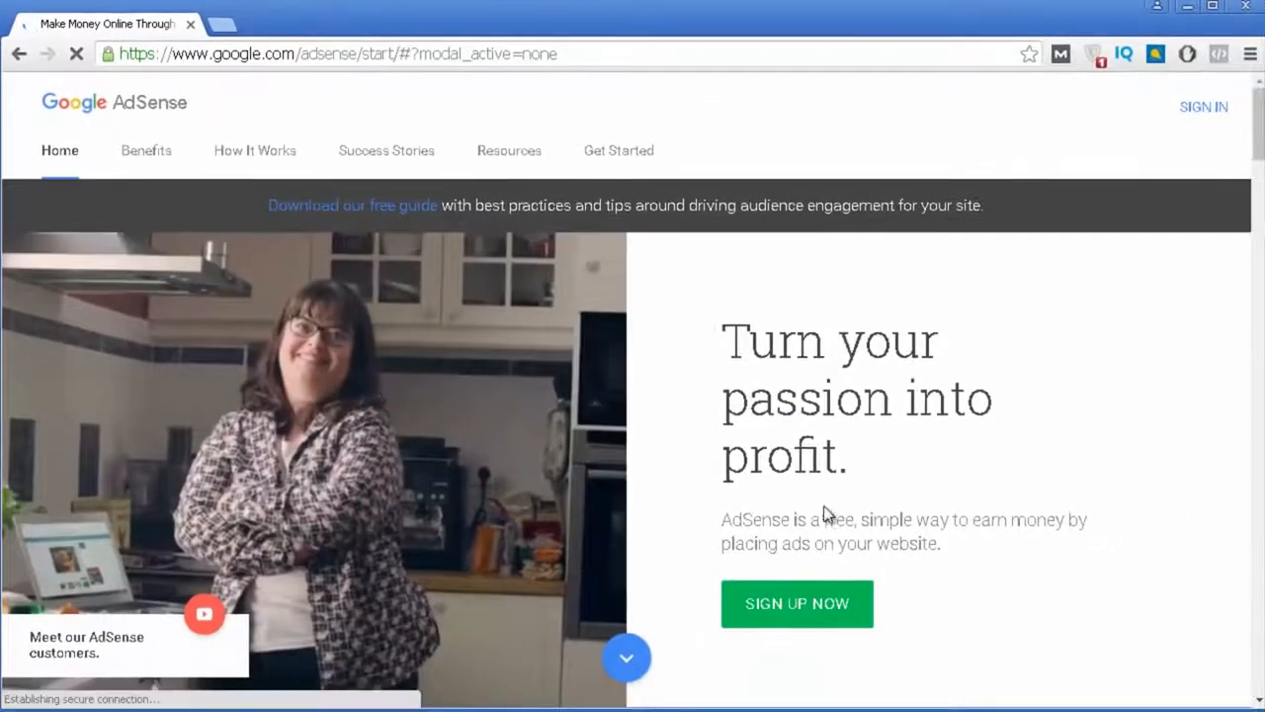
{"action": "scroll", "coordinate": [1082, 675], "scroll_direction": "down", "scroll_amount": 1}
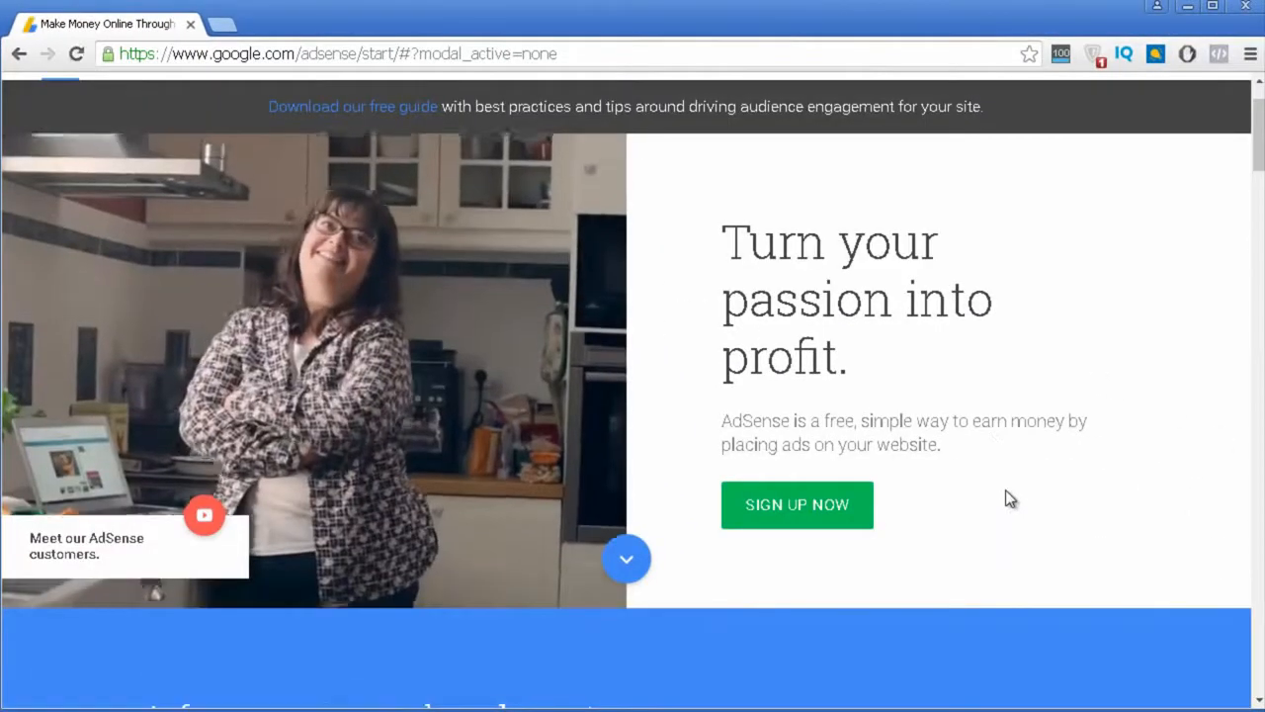
{"action": "scroll", "coordinate": [1009, 501], "scroll_direction": "down", "scroll_amount": 1}
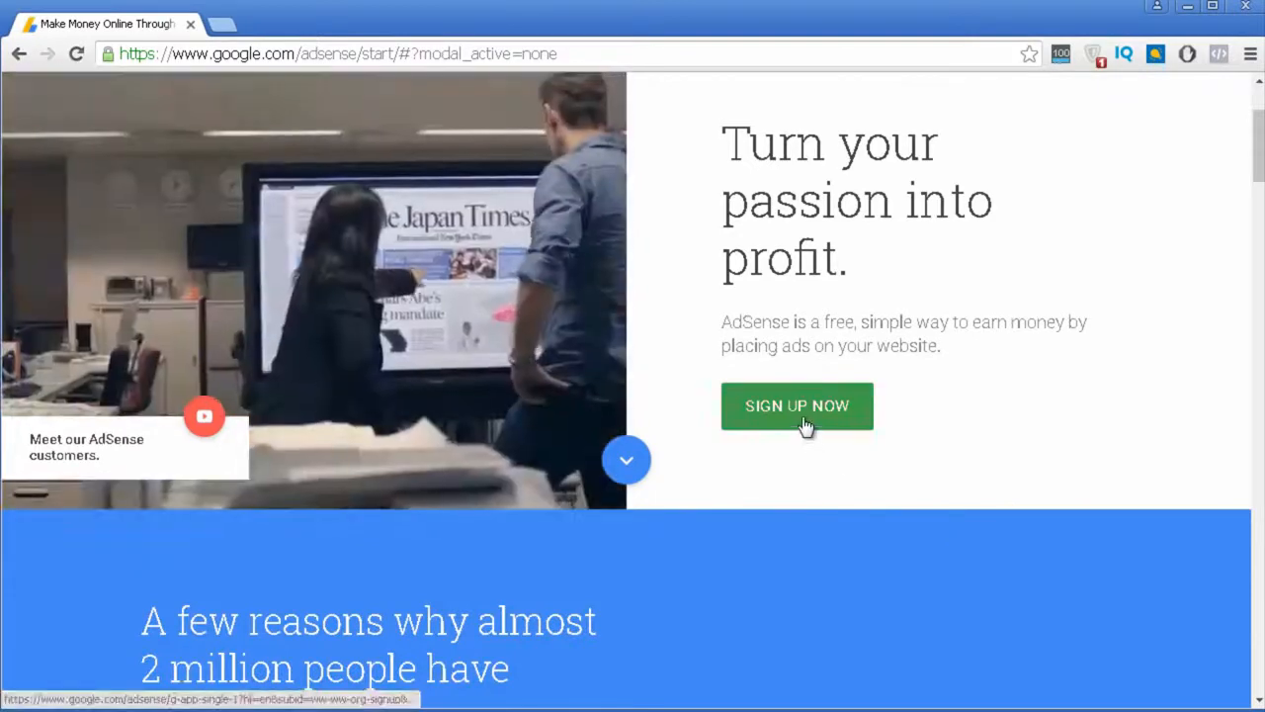
{"action": "left_click", "coordinate": [801, 432]}
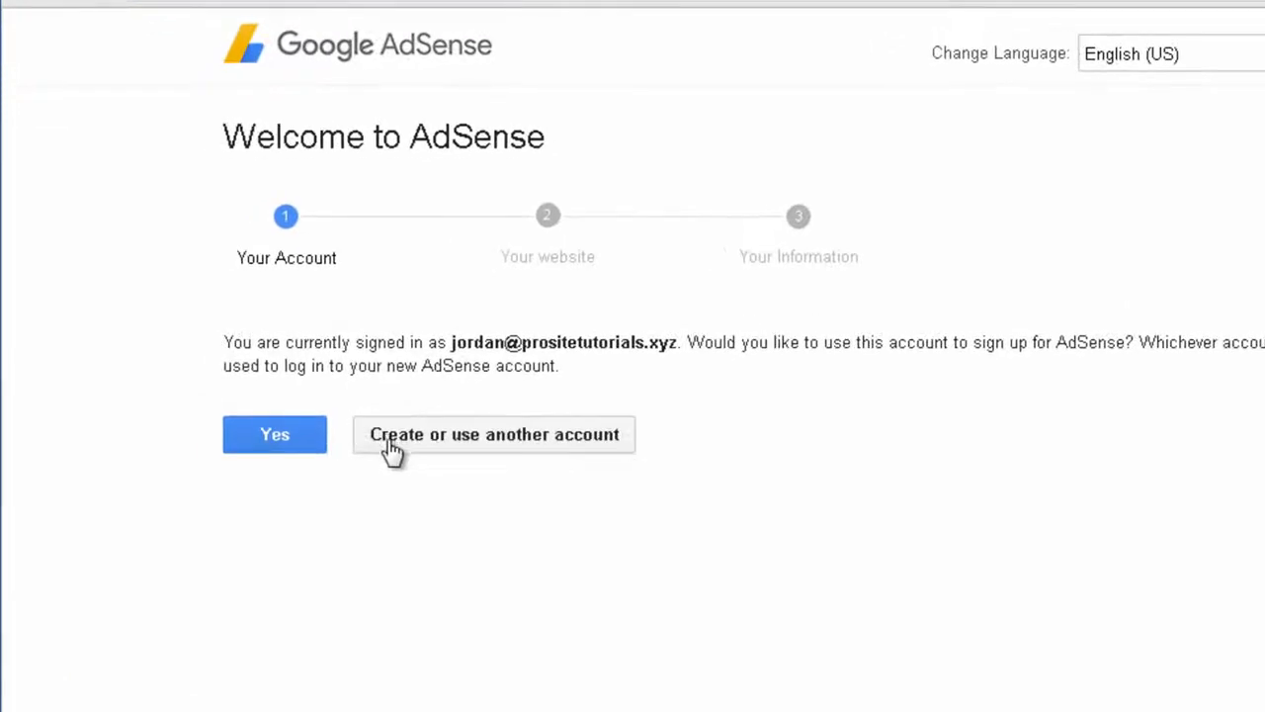
{"action": "right_click", "coordinate": [411, 441]}
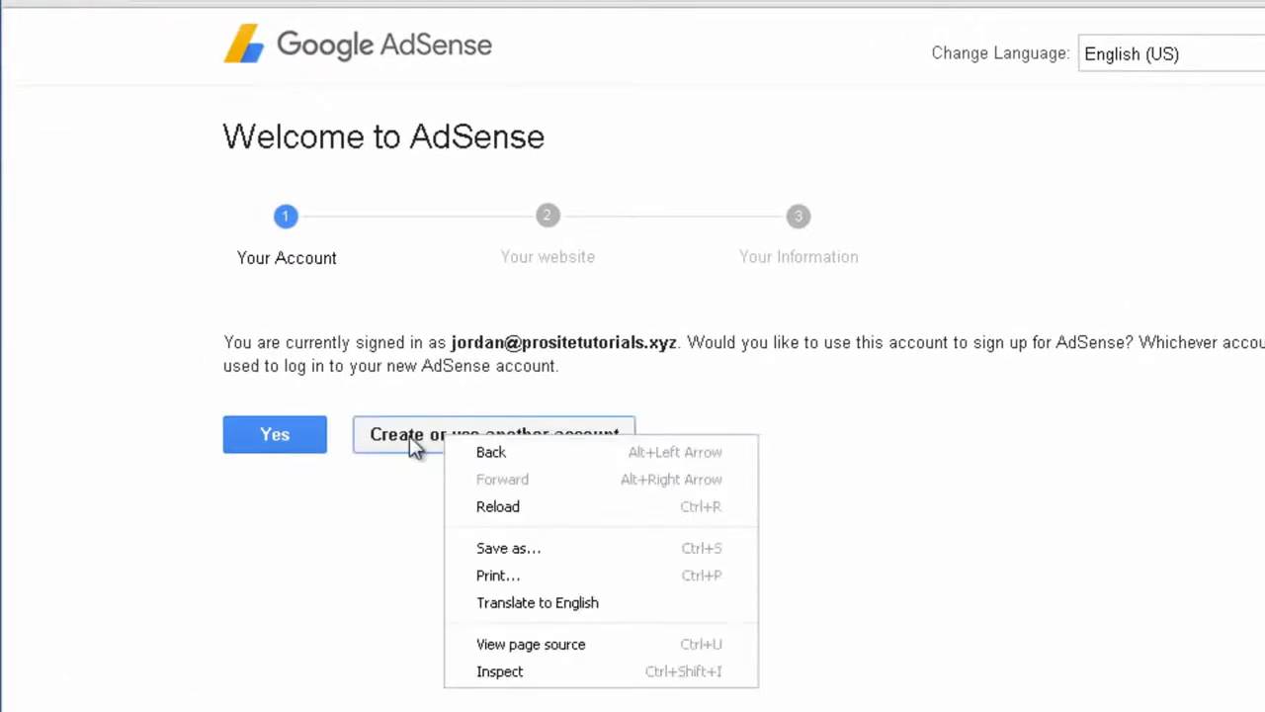
{"action": "left_click", "coordinate": [412, 443]}
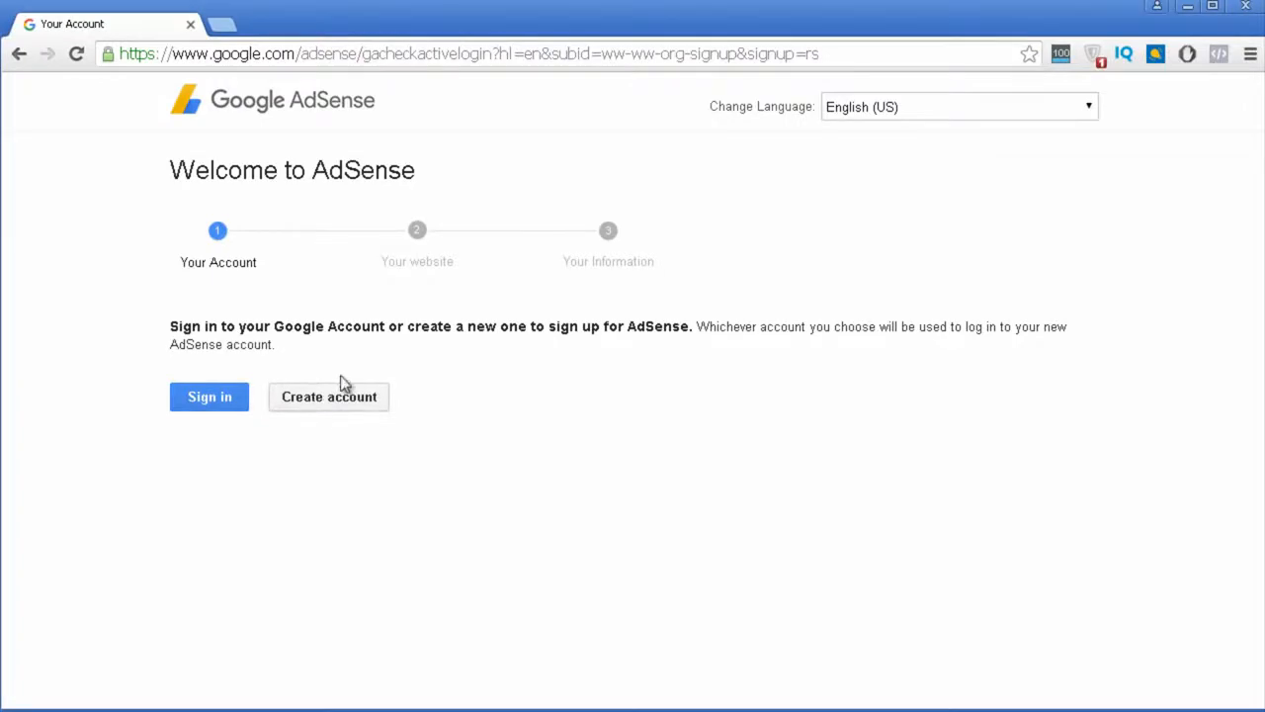
- Examine the required fields of the new Google Account form and return to the AdSense account choice page
{"action": "left_click", "coordinate": [336, 405]}
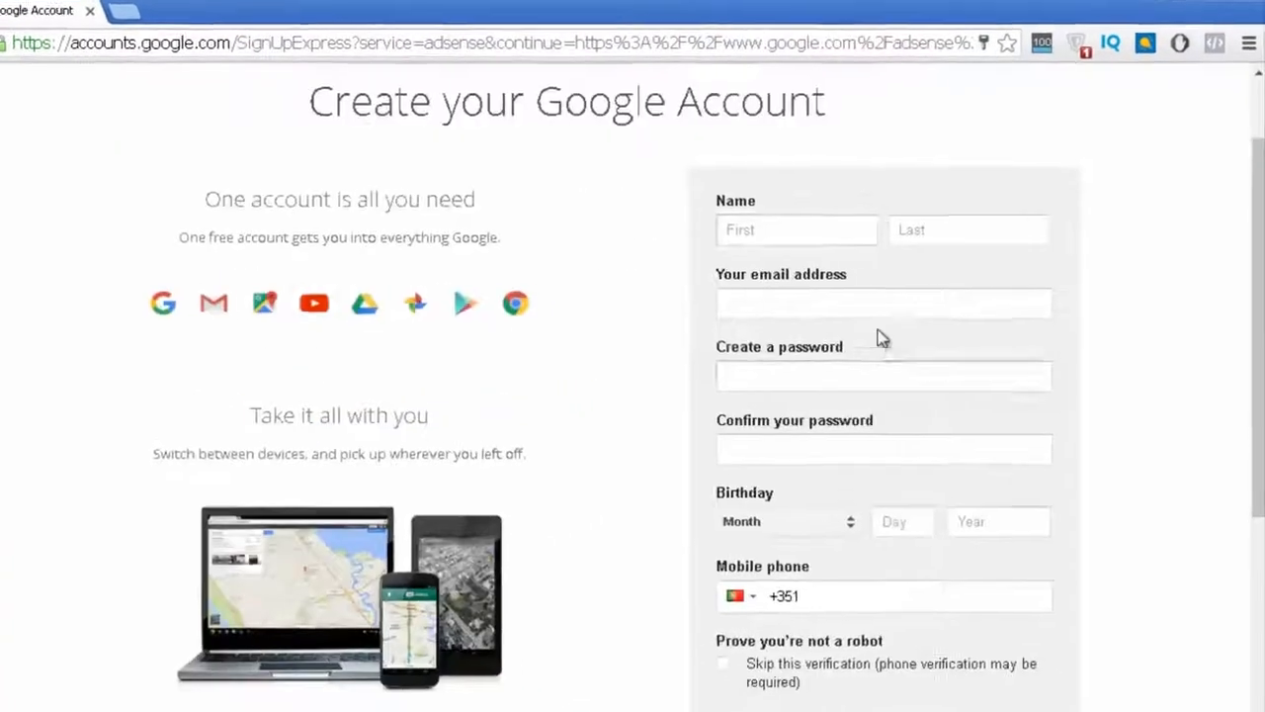
{"action": "left_click", "coordinate": [776, 223]}
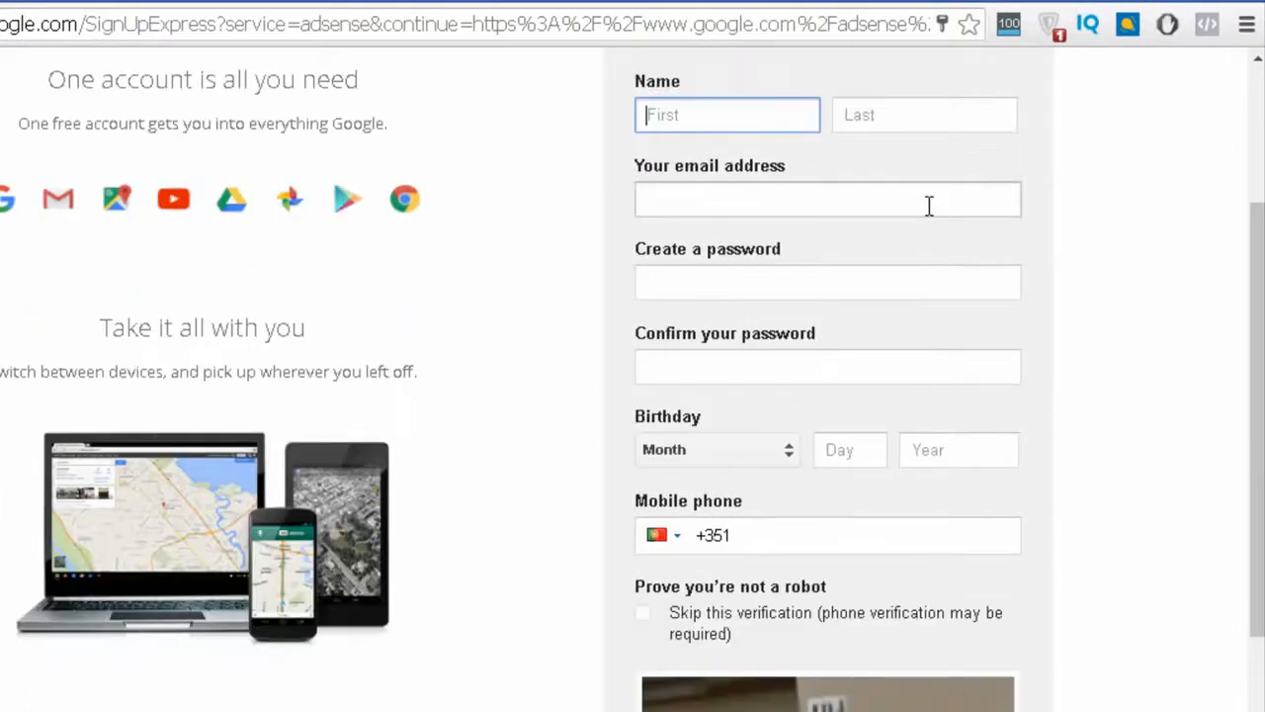
{"action": "left_click", "coordinate": [921, 126]}
{"action": "left_click", "coordinate": [755, 116]}
{"action": "scroll", "coordinate": [805, 212], "scroll_direction": "down", "scroll_amount": 1}
{"action": "left_click", "coordinate": [788, 107]}
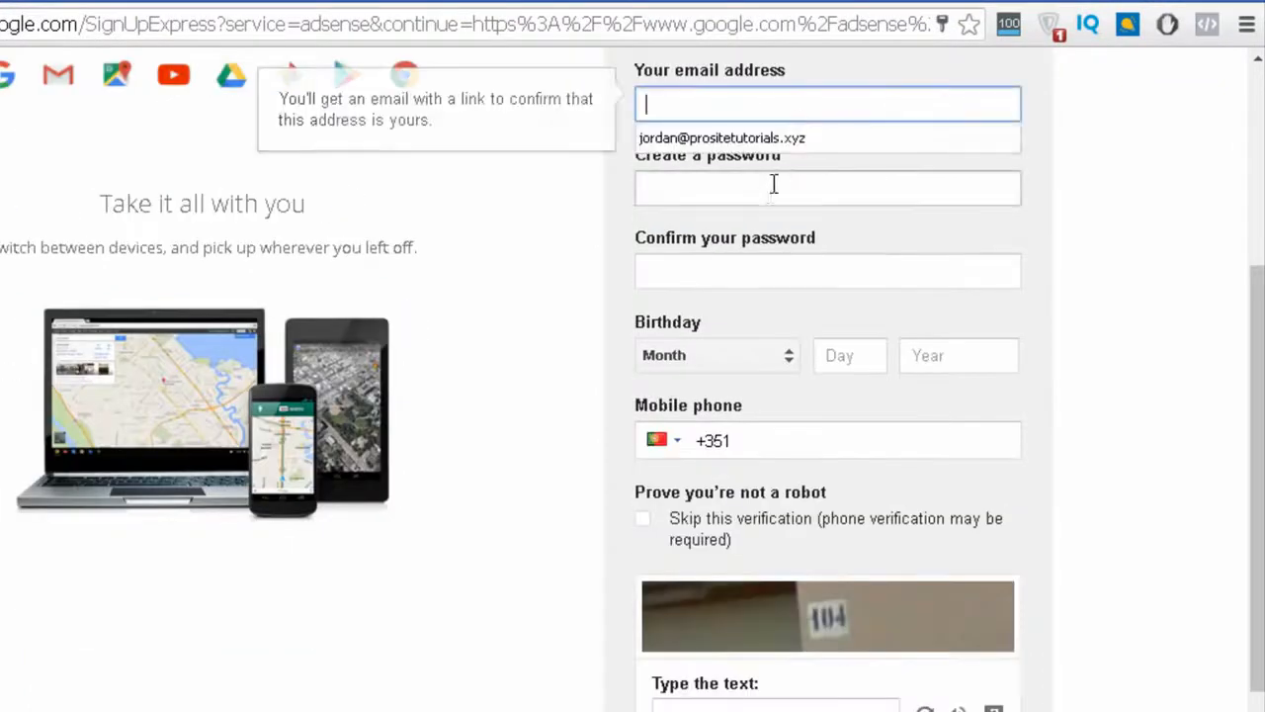
{"action": "left_click", "coordinate": [767, 196]}
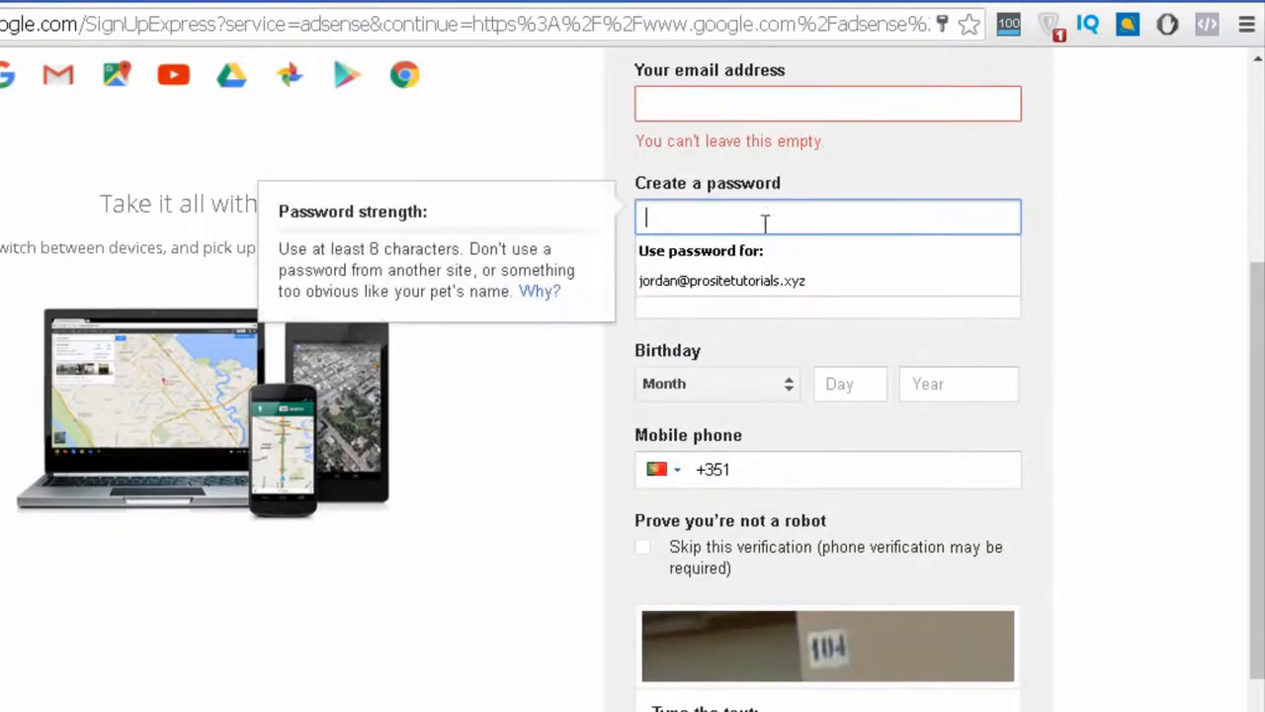
{"action": "left_click", "coordinate": [1066, 410]}
{"action": "scroll", "coordinate": [1068, 410], "scroll_direction": "down", "scroll_amount": 2}
{"action": "scroll", "coordinate": [856, 198], "scroll_direction": "down", "scroll_amount": 1}
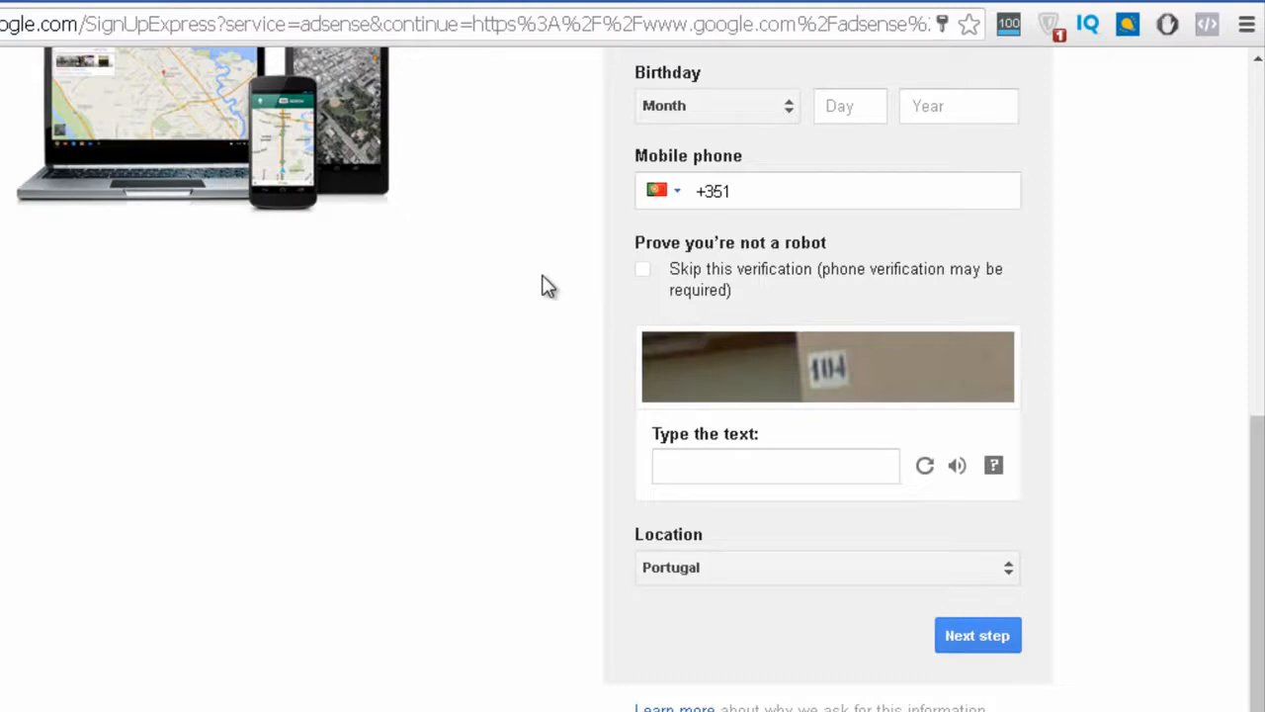
{"action": "scroll", "coordinate": [549, 286], "scroll_direction": "up", "scroll_amount": 7}
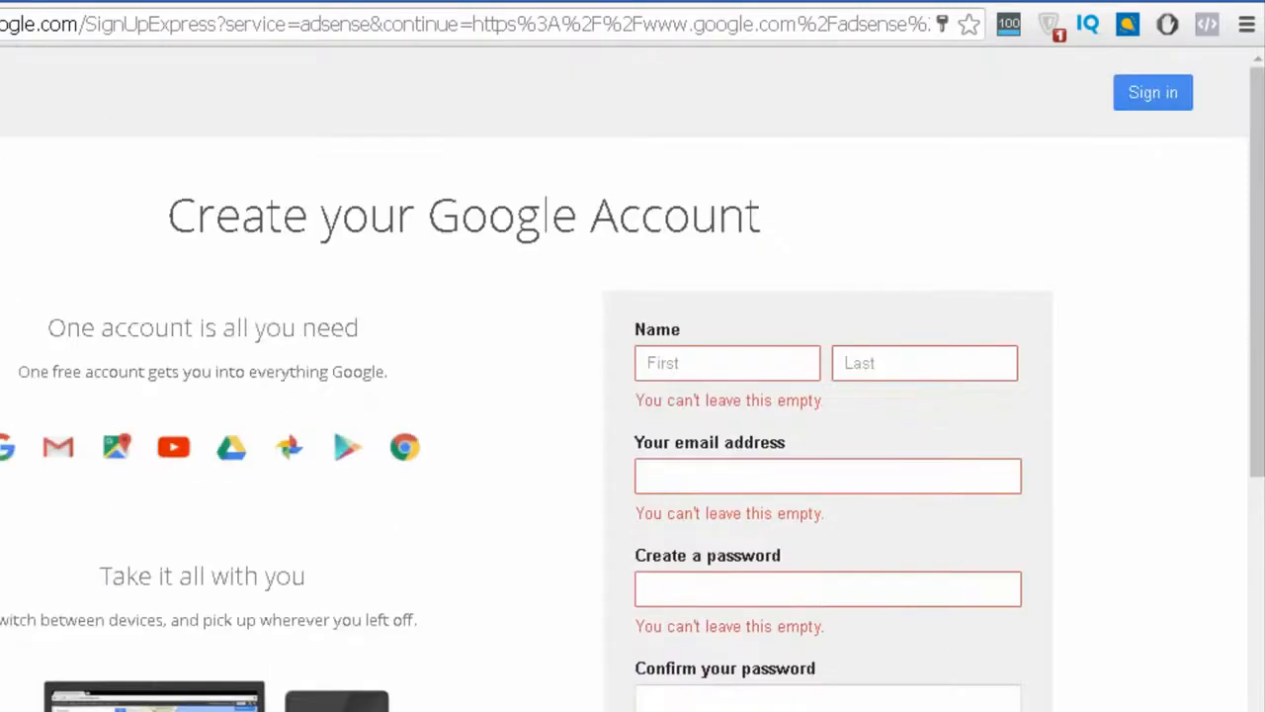
{"action": "left_click", "coordinate": [19, 57]}
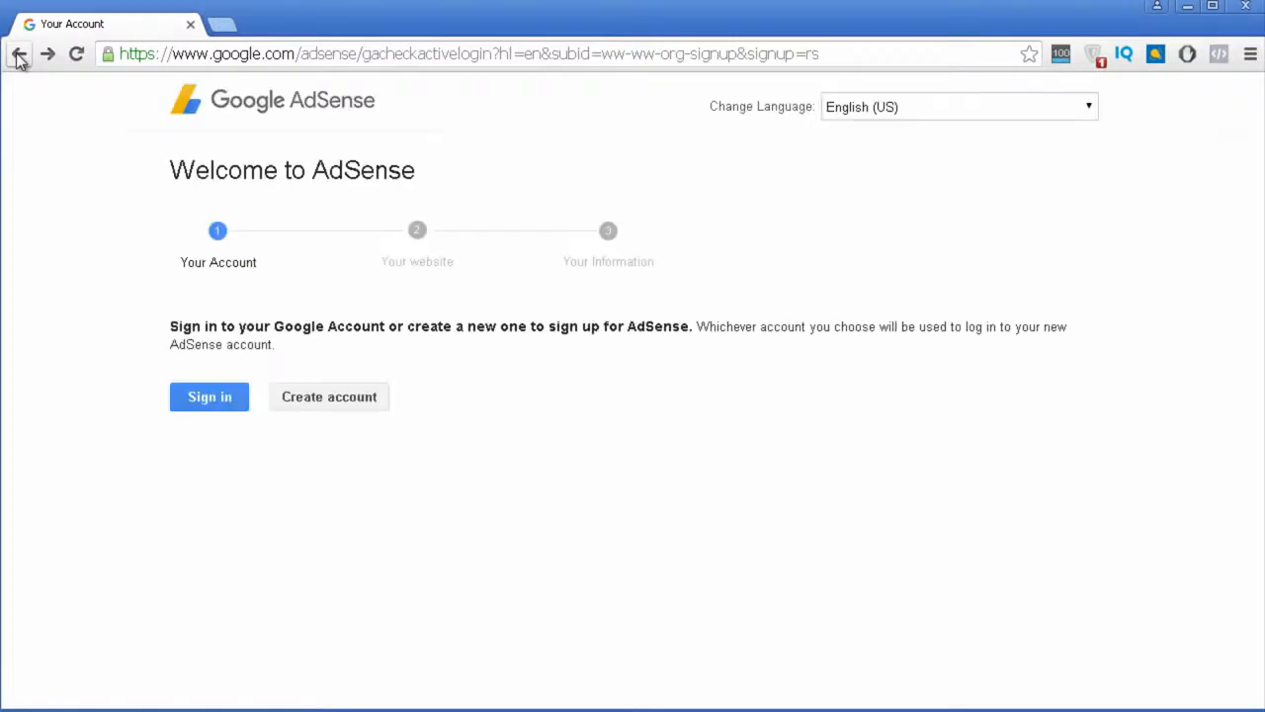
- Sign in to the existing Google account with the account password and save the password in the browser
{"action": "left_click", "coordinate": [211, 398]}
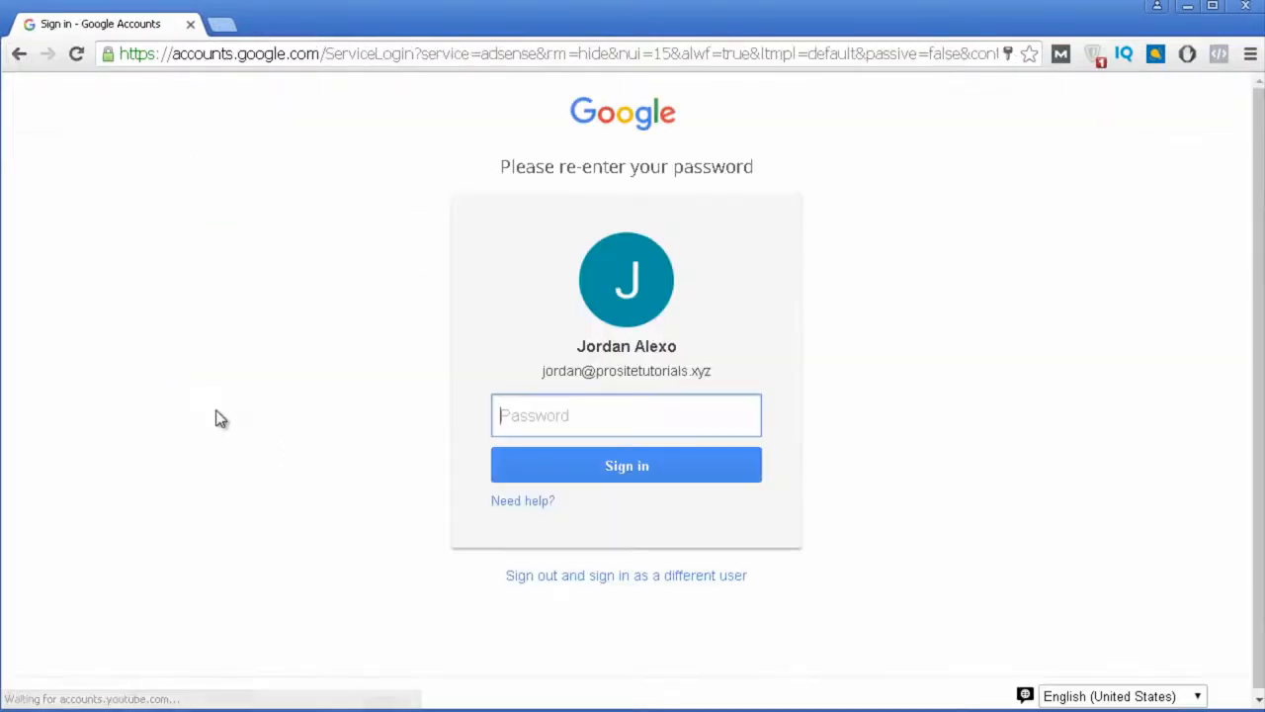
{"action": "type", "text": "••"}
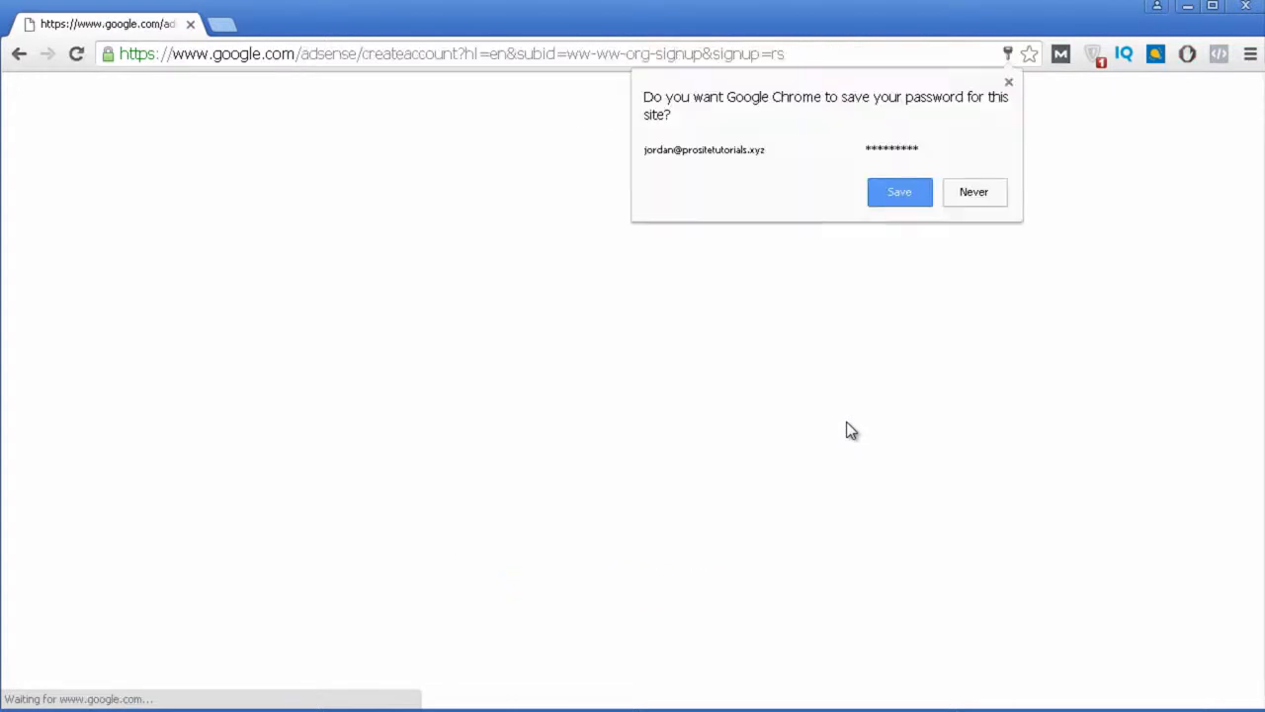
{"action": "left_click", "coordinate": [899, 191]}
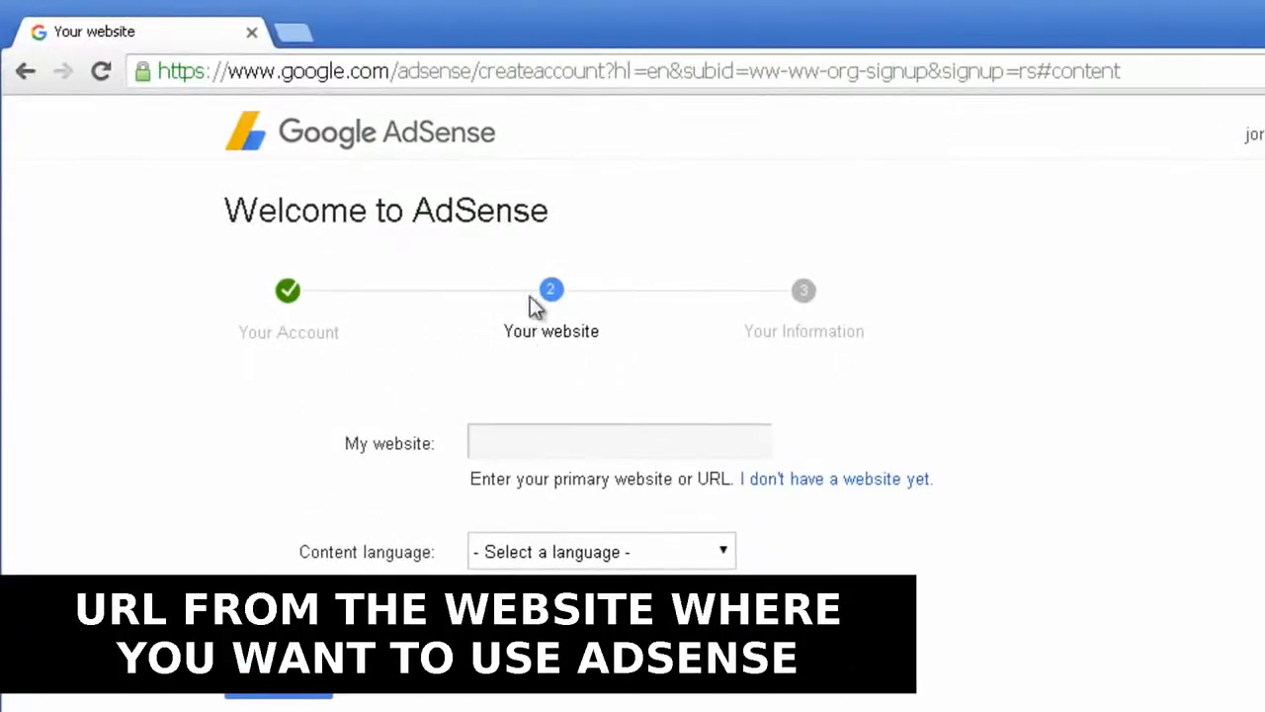
- Enter prositetutorials.xyz as the primary website for AdSense
{"action": "left_click", "coordinate": [502, 443]}
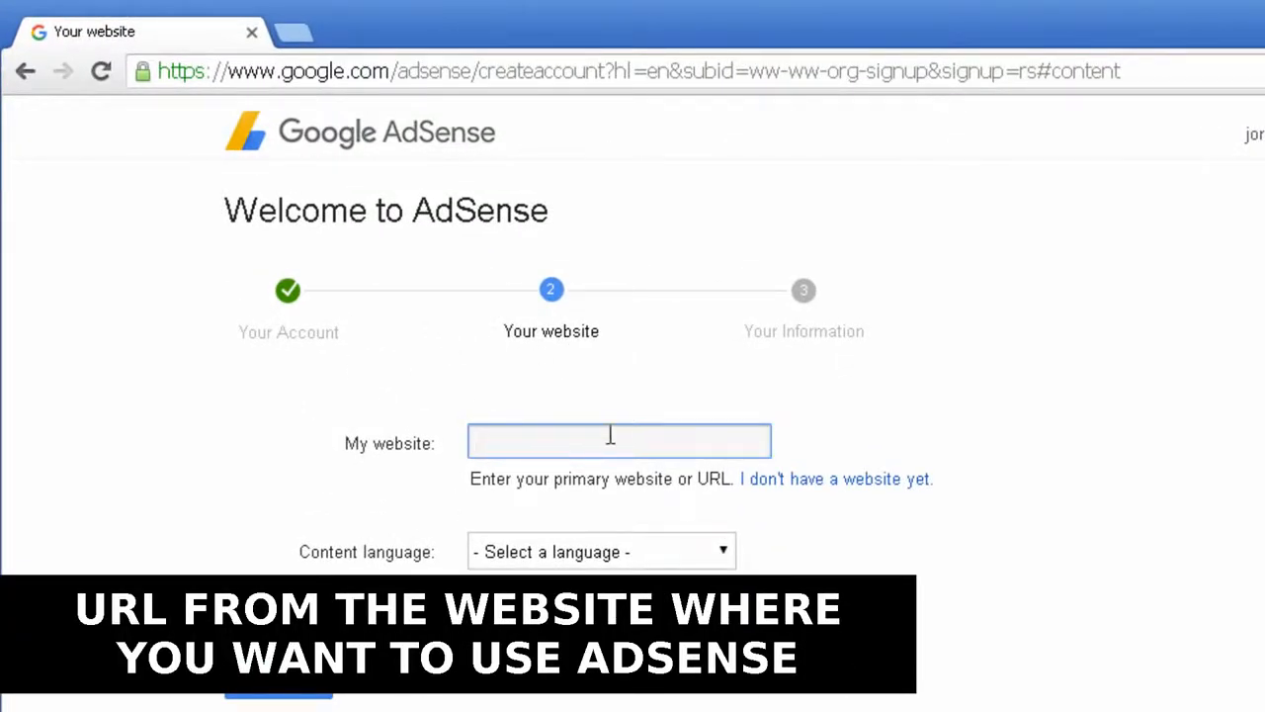
{"action": "type", "text": "prositetut"}
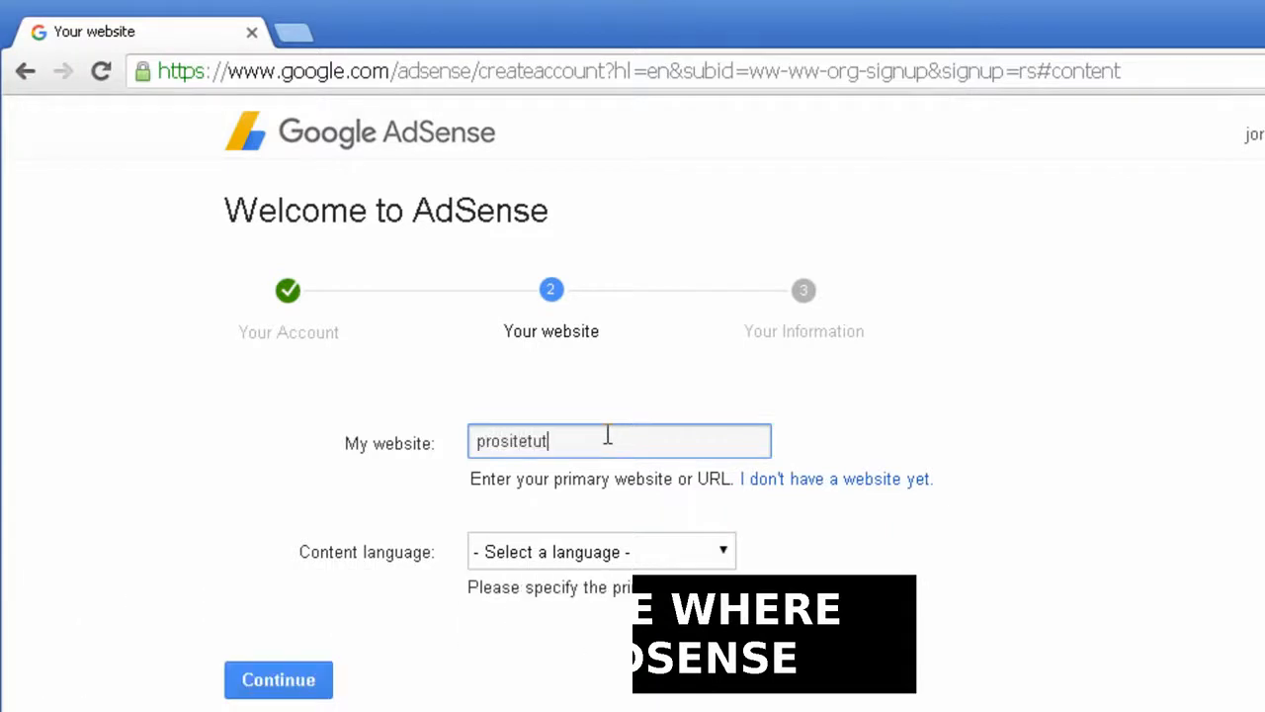
{"action": "type", "text": "orials.xyz"}
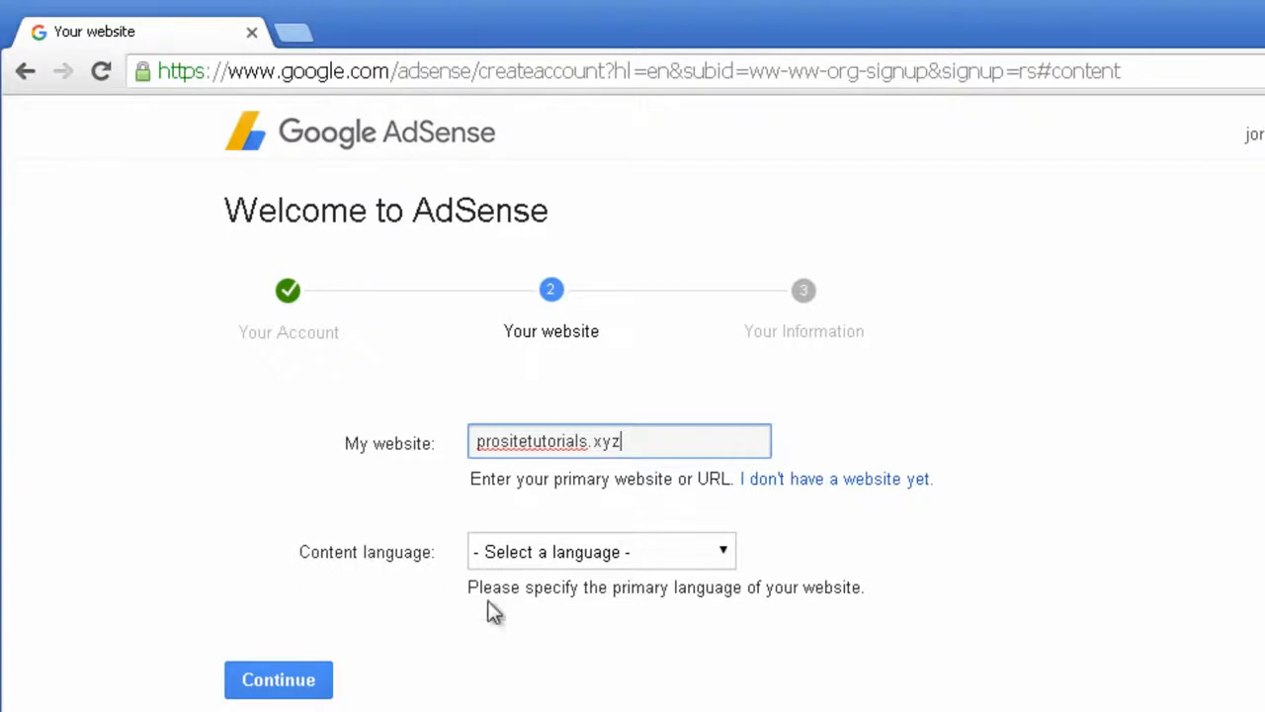
- Set the website's content language to English and continue to the contact information
{"action": "left_click", "coordinate": [556, 554]}
{"action": "scroll", "coordinate": [650, 404], "scroll_direction": "down", "scroll_amount": 4}
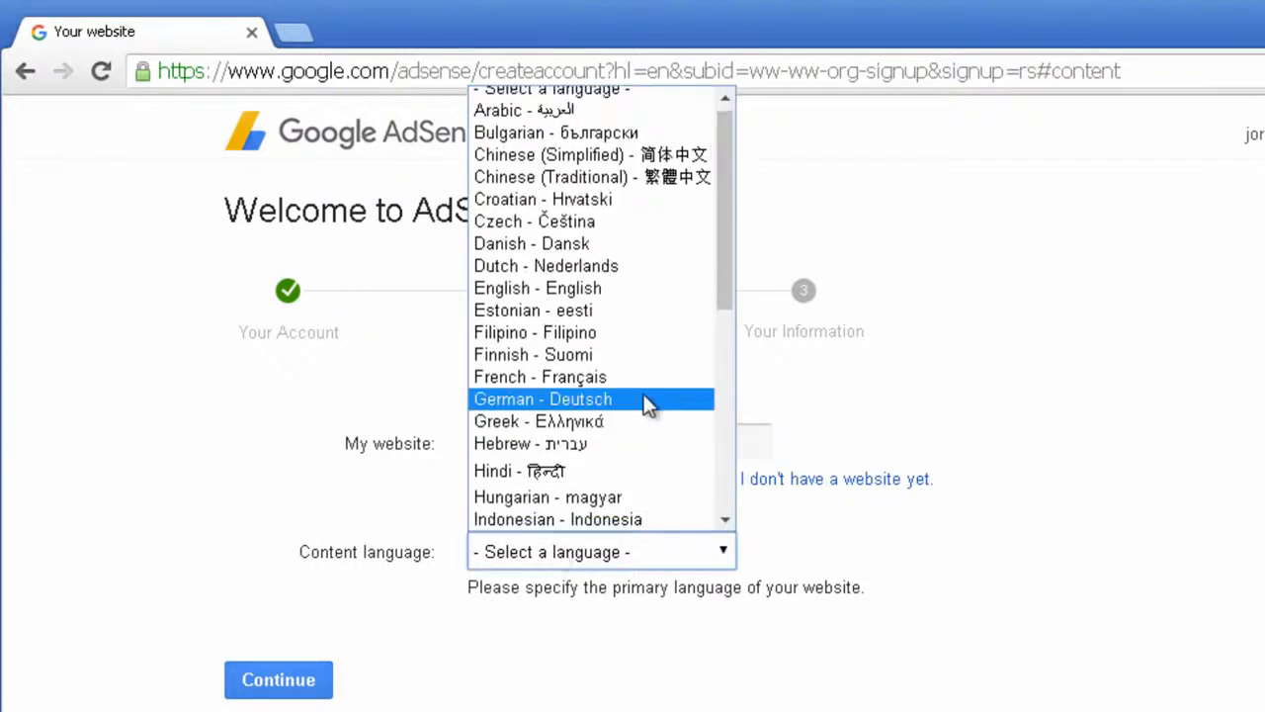
{"action": "scroll", "coordinate": [600, 423], "scroll_direction": "up", "scroll_amount": 4}
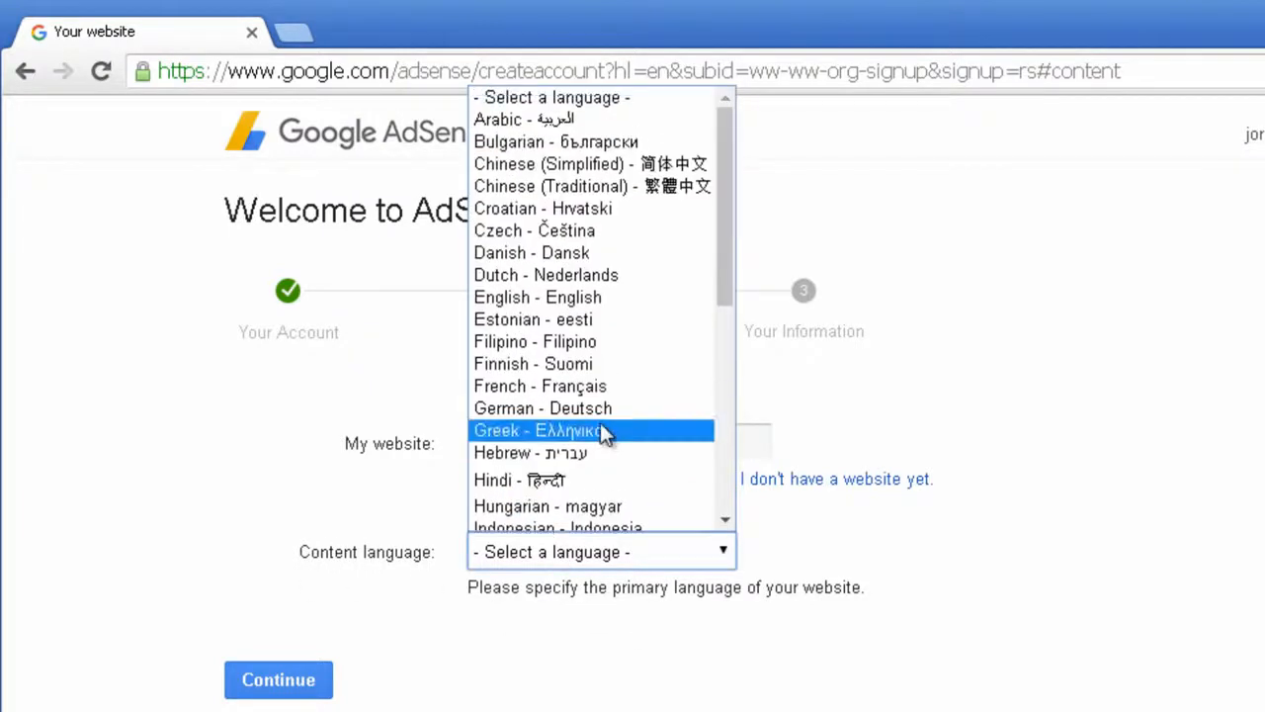
{"action": "scroll", "coordinate": [607, 287], "scroll_direction": "down", "scroll_amount": 4}
{"action": "scroll", "coordinate": [568, 210], "scroll_direction": "up", "scroll_amount": 4}
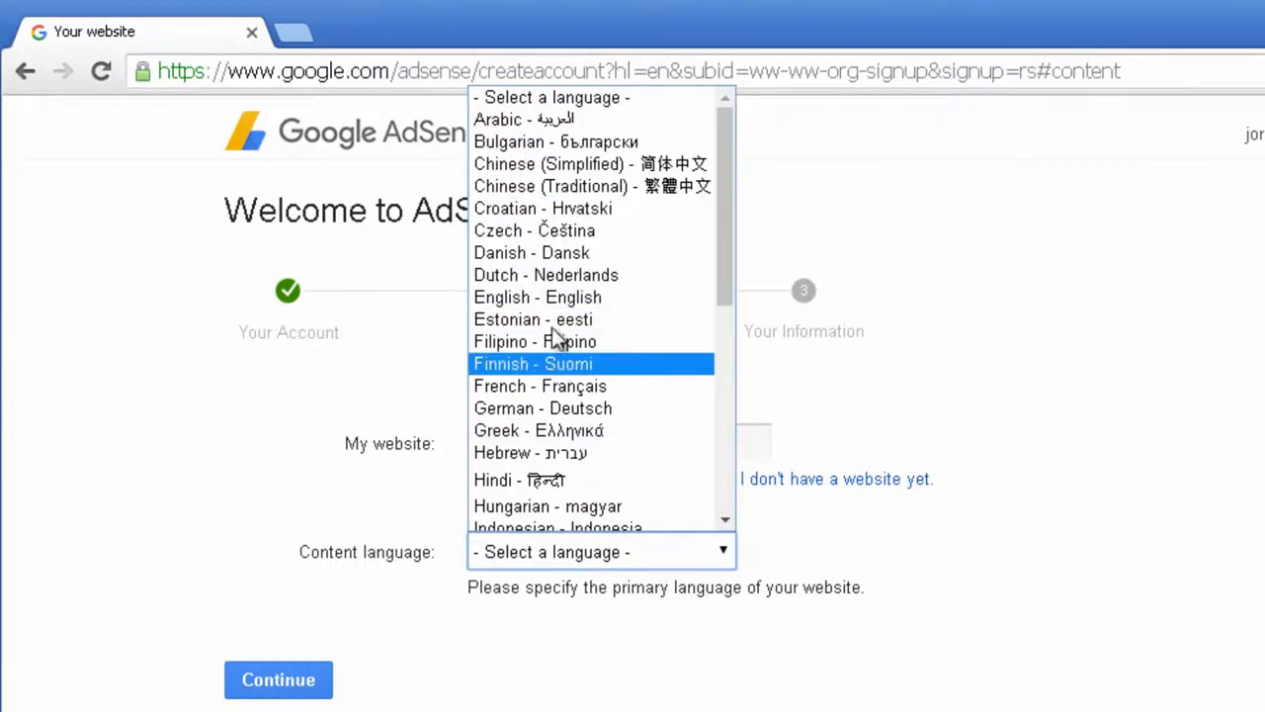
{"action": "left_click", "coordinate": [566, 298]}
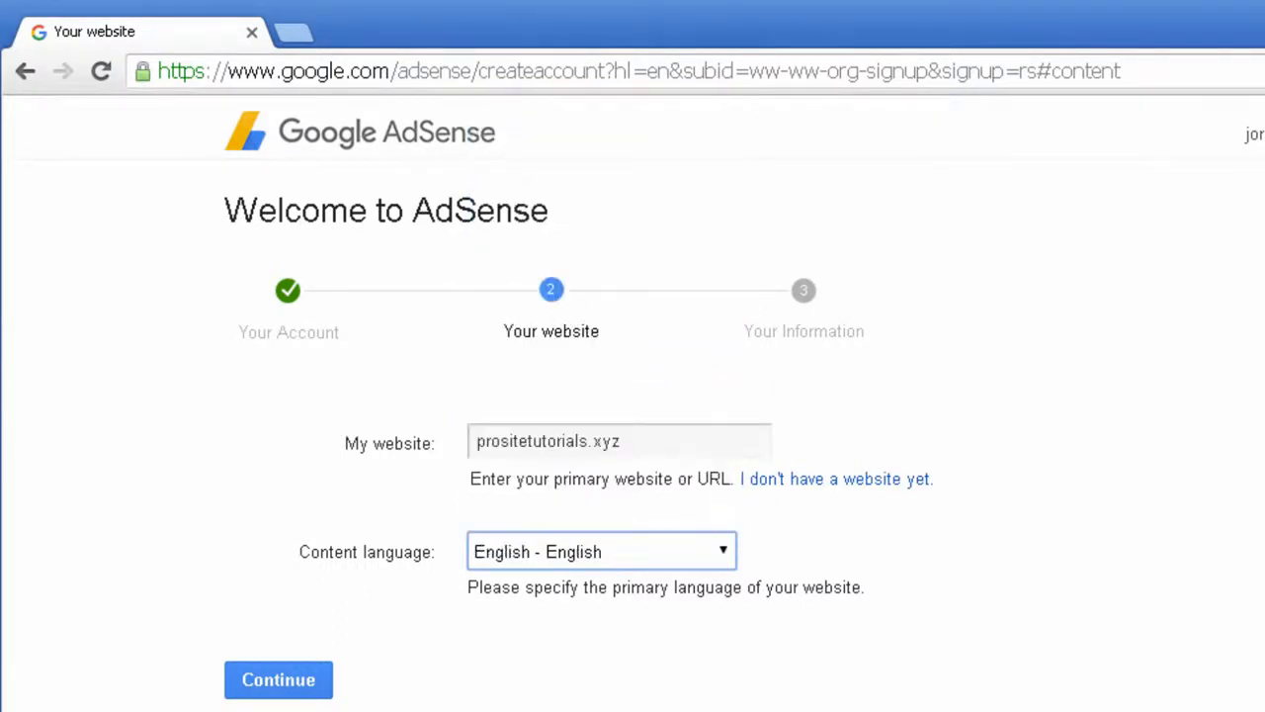
{"action": "left_click", "coordinate": [308, 697]}
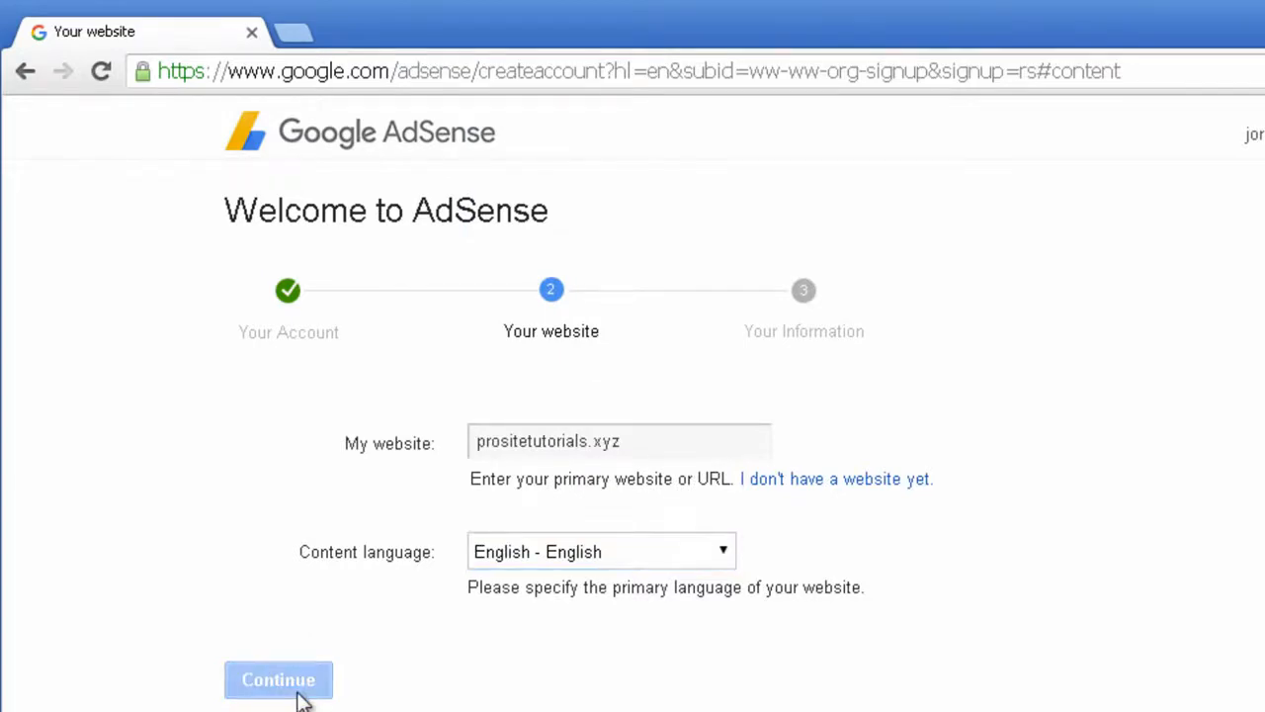
- Set the country to Portugal and the time zone to (UTC+00:00) Madeira in the contact information
{"action": "scroll", "coordinate": [303, 700], "scroll_direction": "down", "scroll_amount": 2}
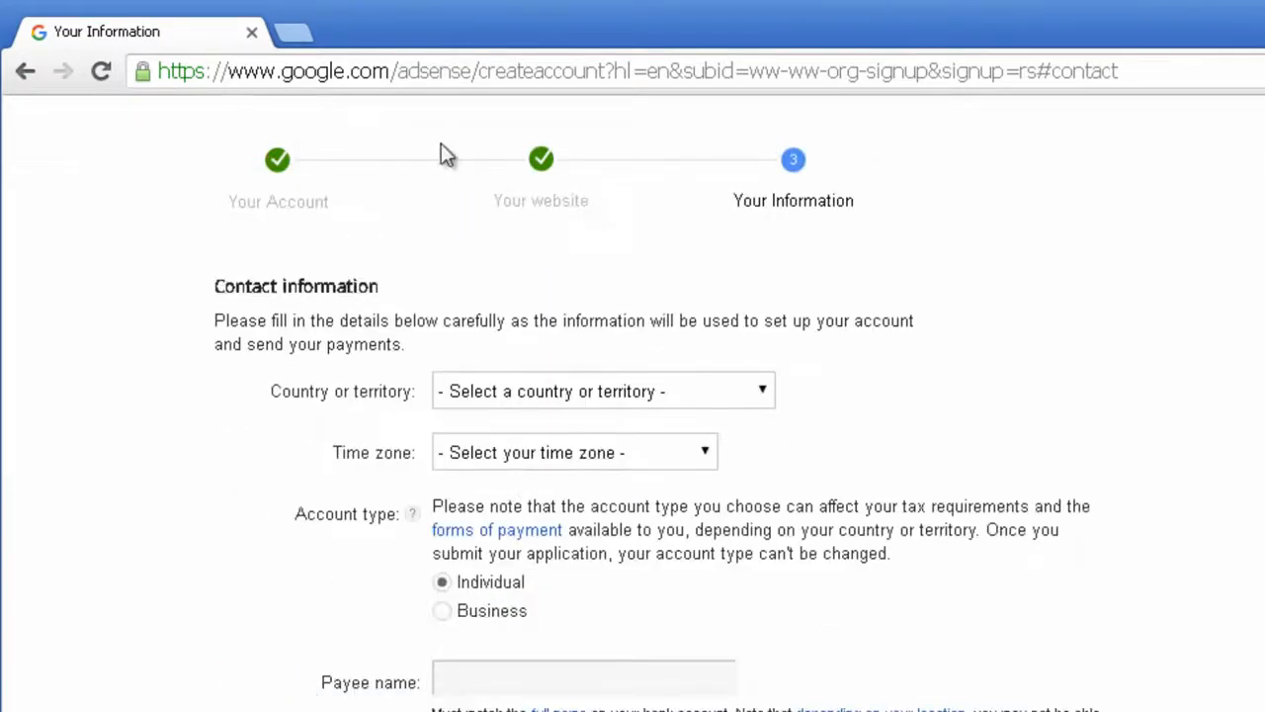
{"action": "scroll", "coordinate": [642, 568], "scroll_direction": "down", "scroll_amount": 4}
{"action": "scroll", "coordinate": [580, 308], "scroll_direction": "up", "scroll_amount": 2}
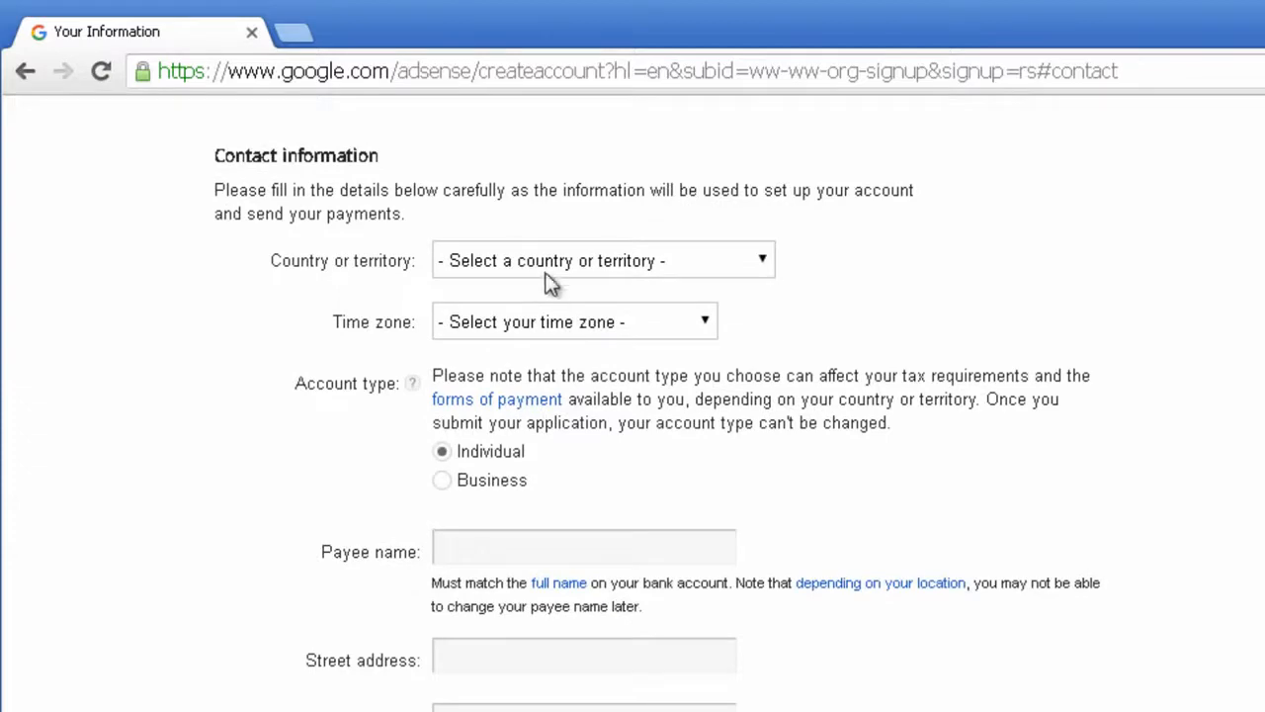
{"action": "left_click", "coordinate": [552, 267]}
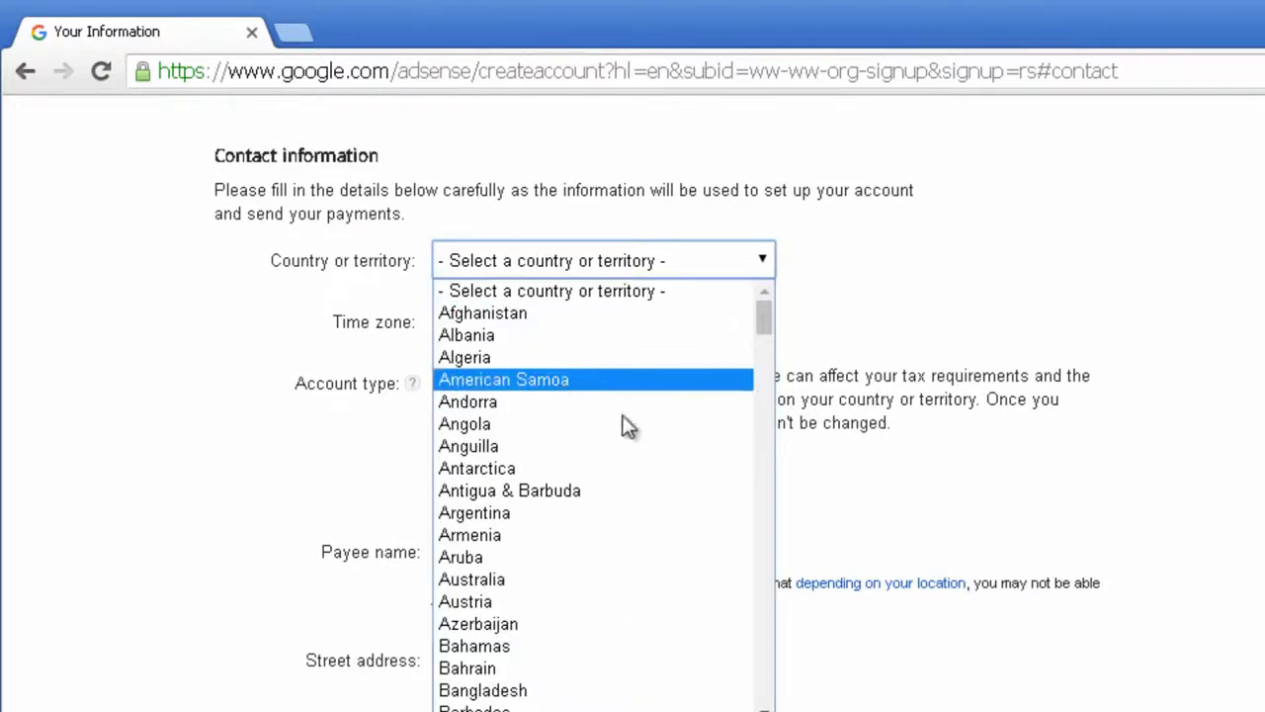
{"action": "scroll", "coordinate": [589, 461], "scroll_direction": "down", "scroll_amount": 8}
{"action": "scroll", "coordinate": [588, 462], "scroll_direction": "down", "scroll_amount": 8}
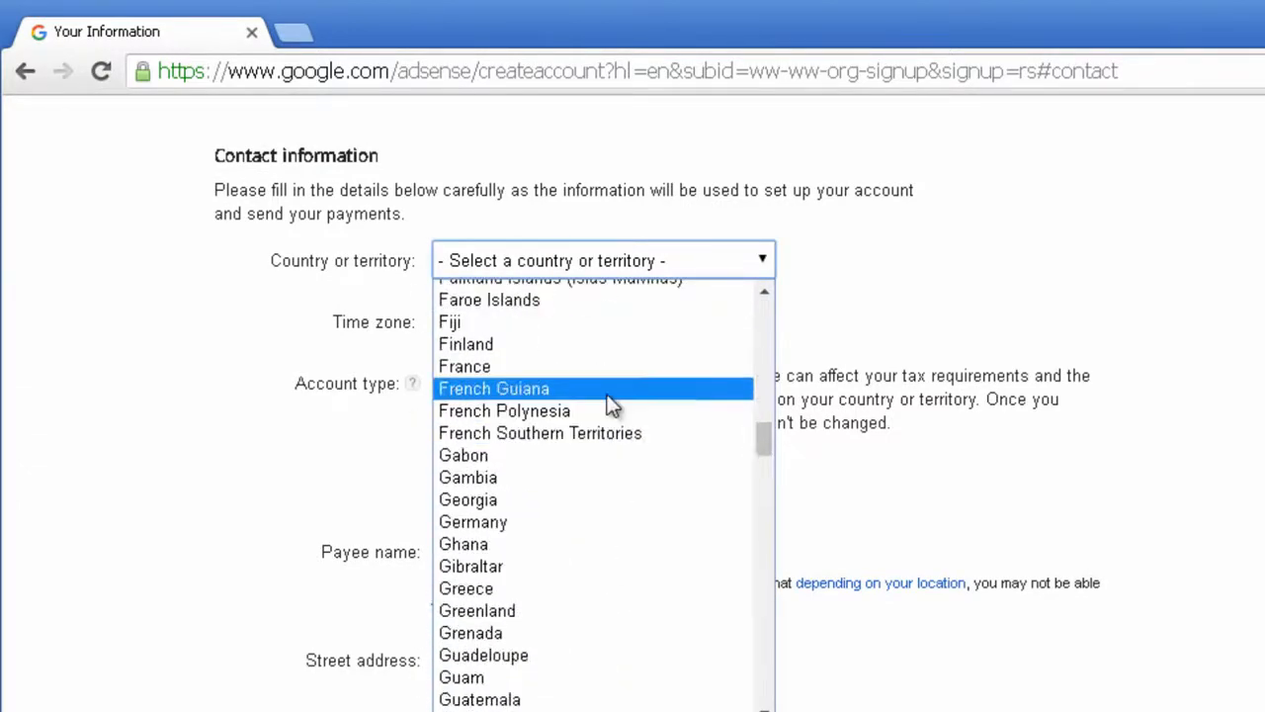
{"action": "scroll", "coordinate": [613, 452], "scroll_direction": "down", "scroll_amount": 5}
{"action": "scroll", "coordinate": [610, 455], "scroll_direction": "down", "scroll_amount": 15}
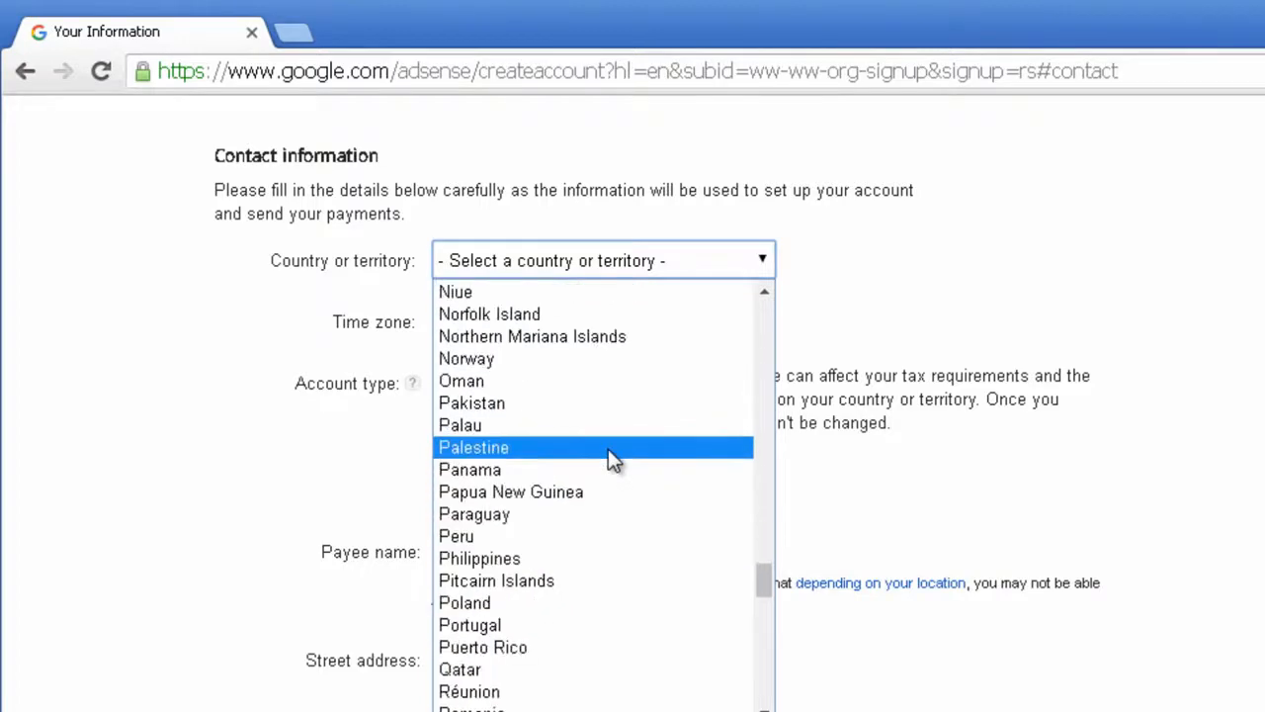
{"action": "left_click", "coordinate": [527, 625]}
{"action": "left_click", "coordinate": [487, 331]}
{"action": "left_click", "coordinate": [487, 331]}
- Switch the account type to Business and back to Individual
{"action": "scroll", "coordinate": [524, 297], "scroll_direction": "down", "scroll_amount": 2}
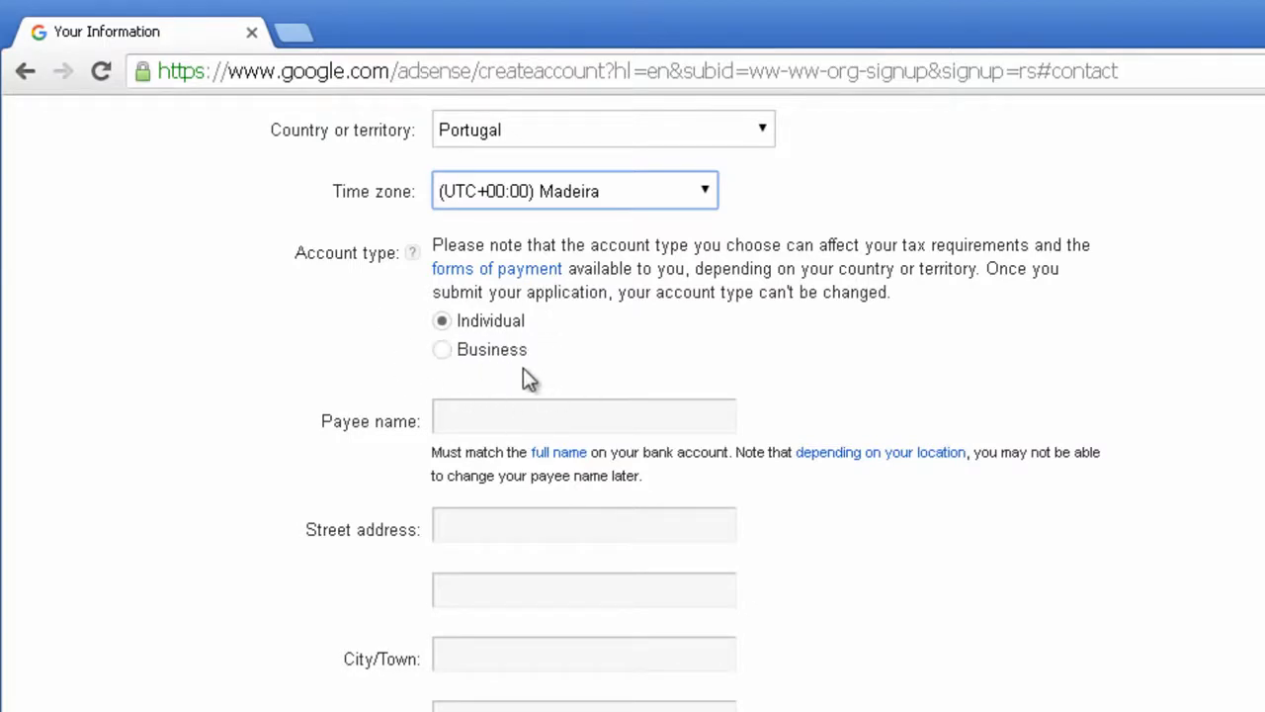
{"action": "left_click", "coordinate": [492, 348]}
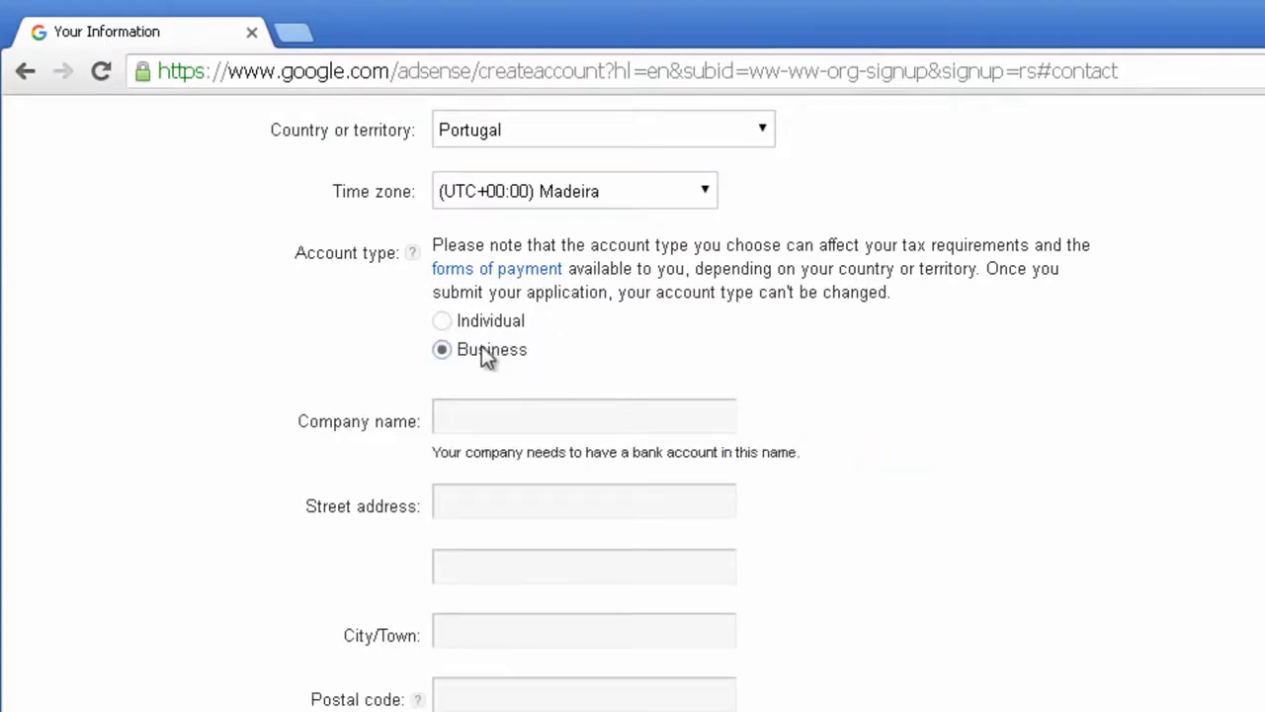
{"action": "left_click", "coordinate": [509, 322]}
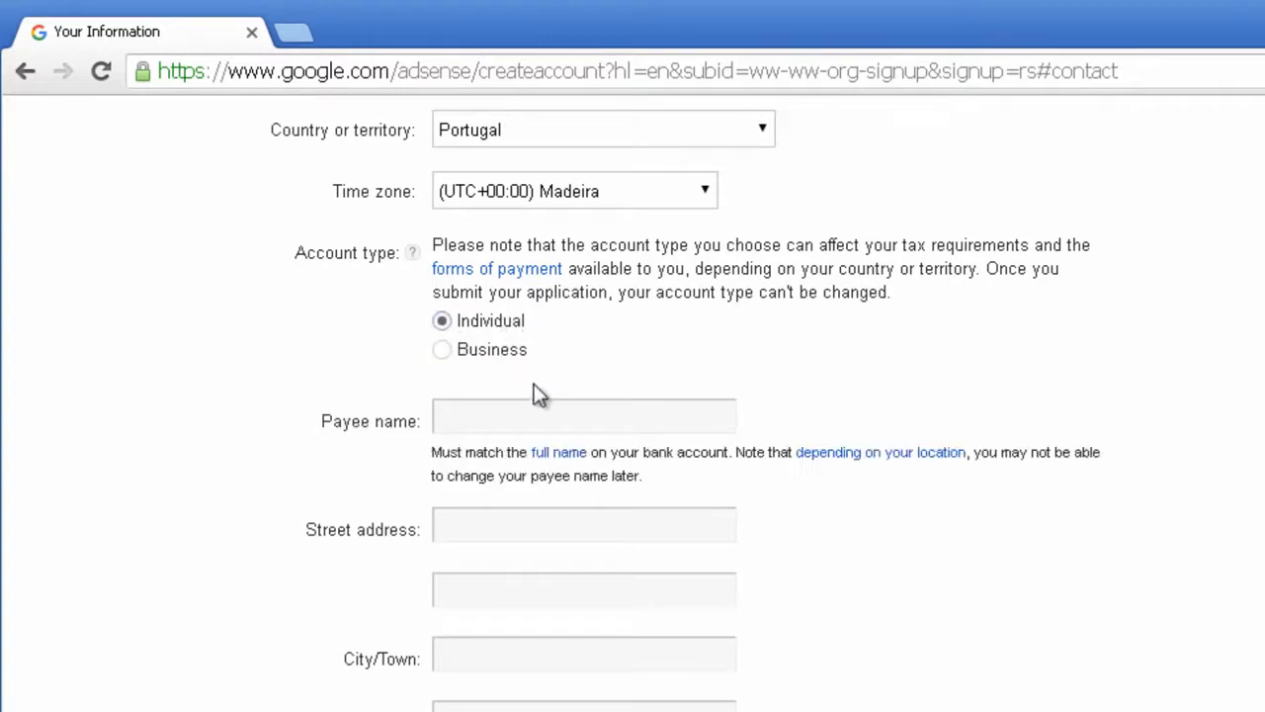
- Enter the account holder's first name as the payee name
{"action": "scroll", "coordinate": [549, 376], "scroll_direction": "down", "scroll_amount": 1}
{"action": "left_click", "coordinate": [560, 297]}
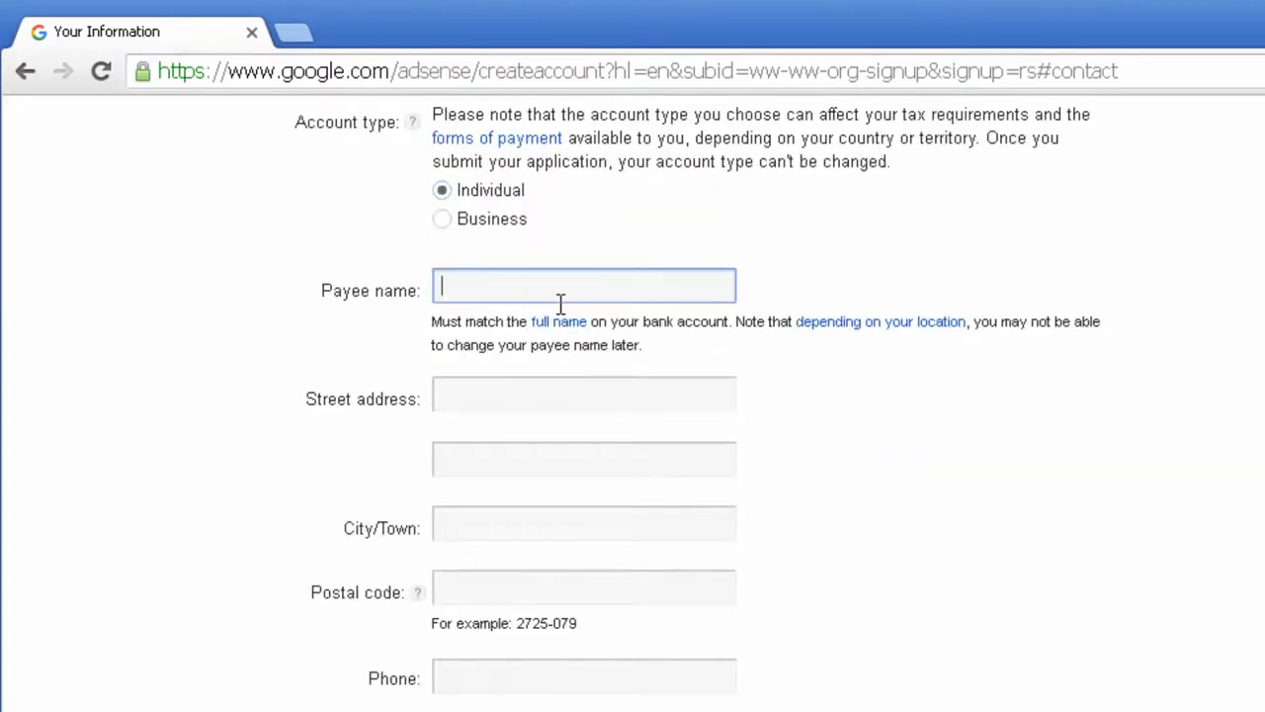
{"action": "type", "text": "Jordan"}
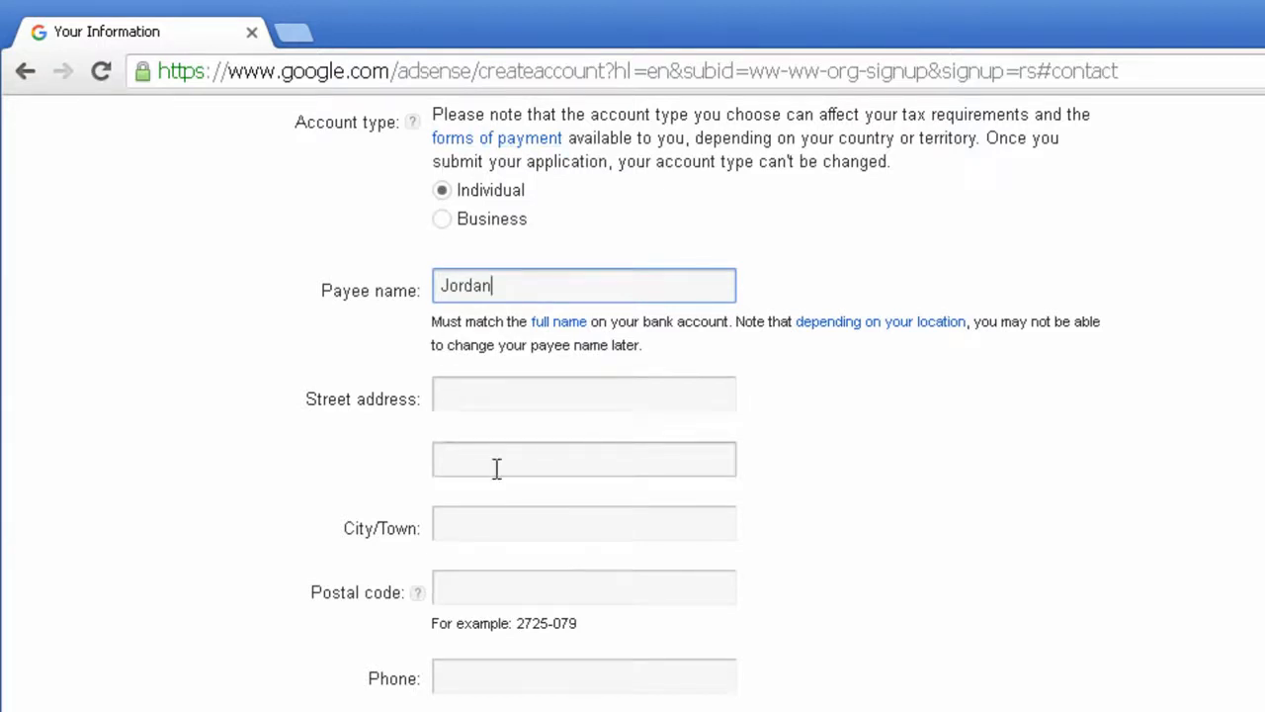
{"action": "scroll", "coordinate": [488, 511], "scroll_direction": "down", "scroll_amount": 2}
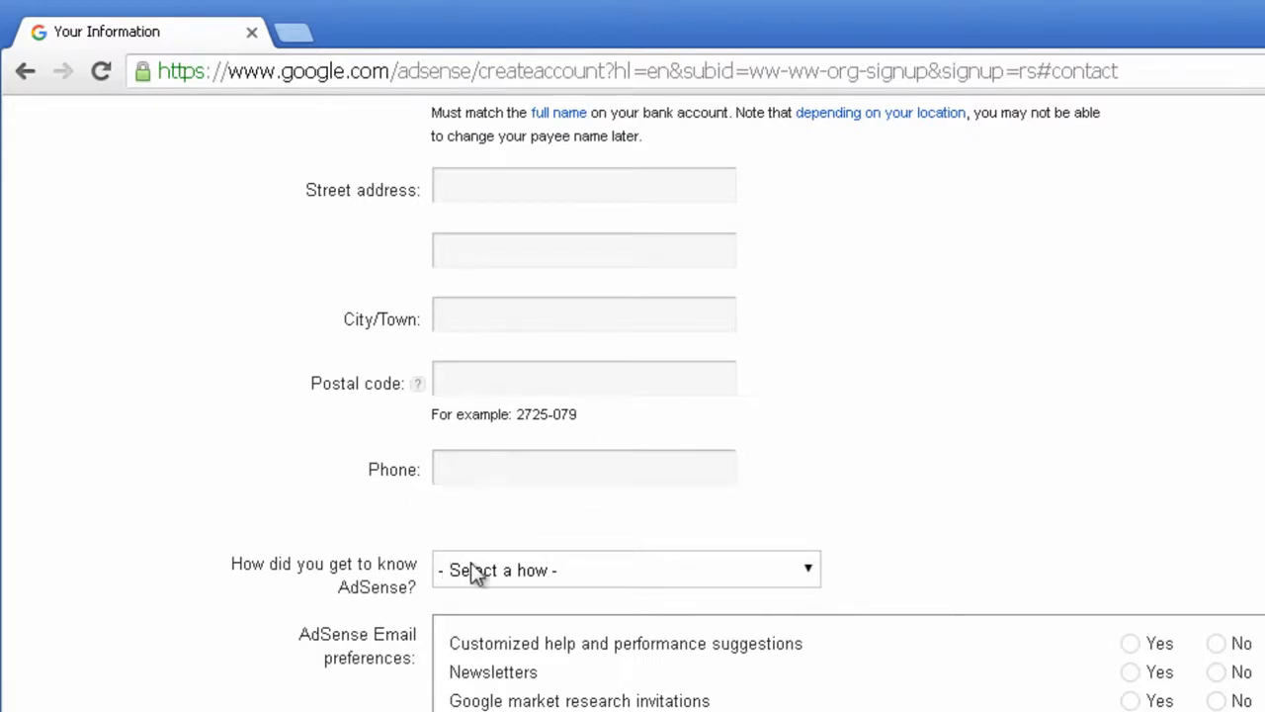
- Check the AdSense discovery options, and set email preferences to Yes for performance suggestions and market research, No for newsletters and special offers
{"action": "left_click", "coordinate": [551, 575]}
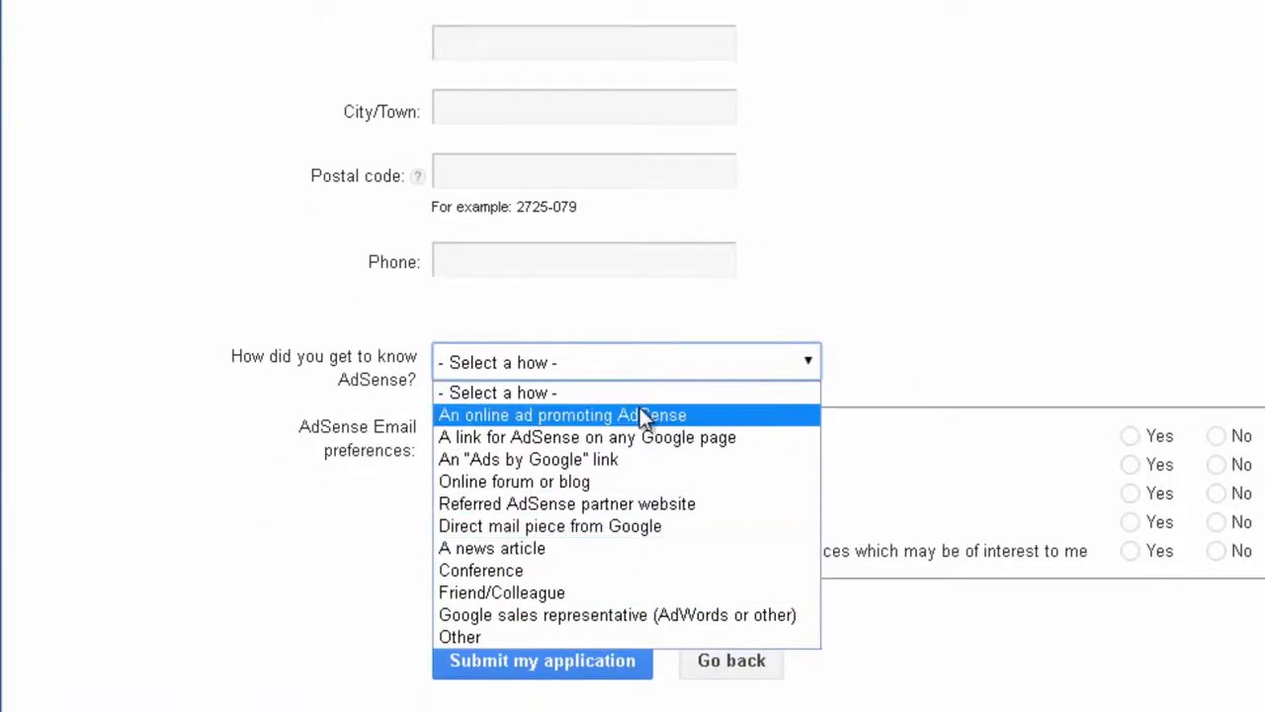
{"action": "left_click", "coordinate": [903, 283]}
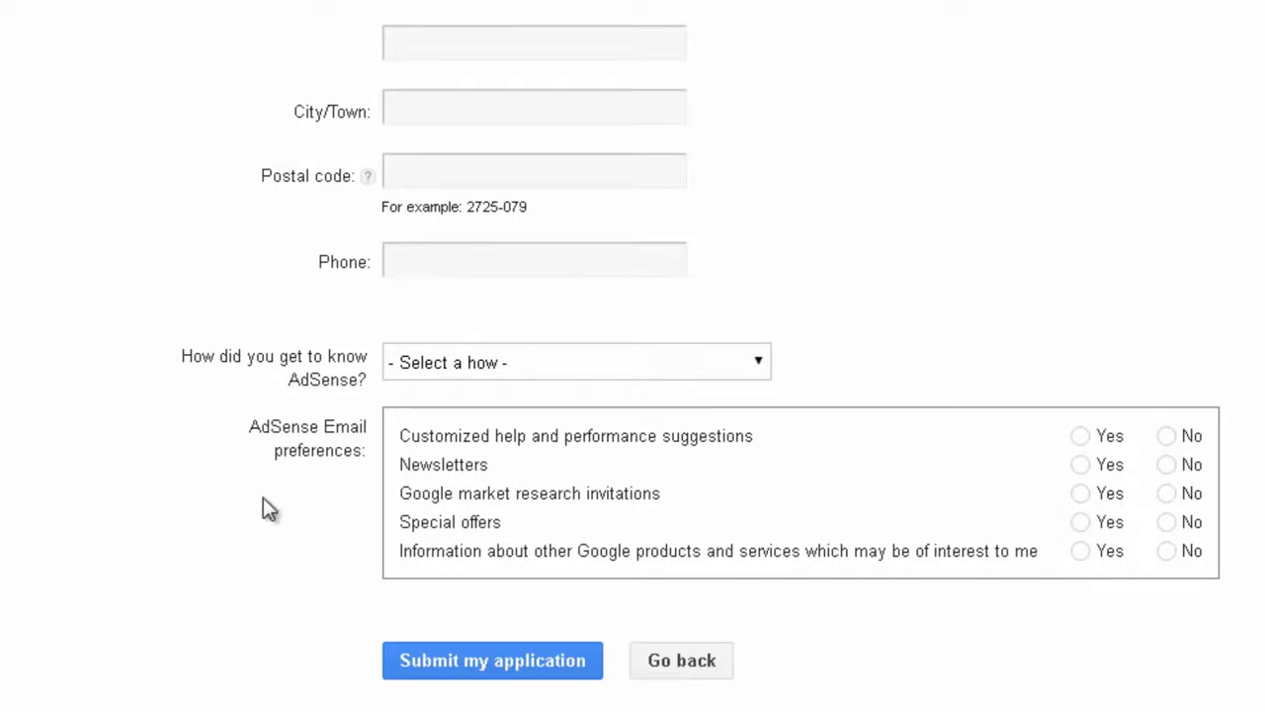
{"action": "left_click", "coordinate": [1081, 437]}
{"action": "left_click", "coordinate": [1170, 465]}
{"action": "left_click", "coordinate": [1092, 495]}
{"action": "left_click", "coordinate": [1168, 524]}
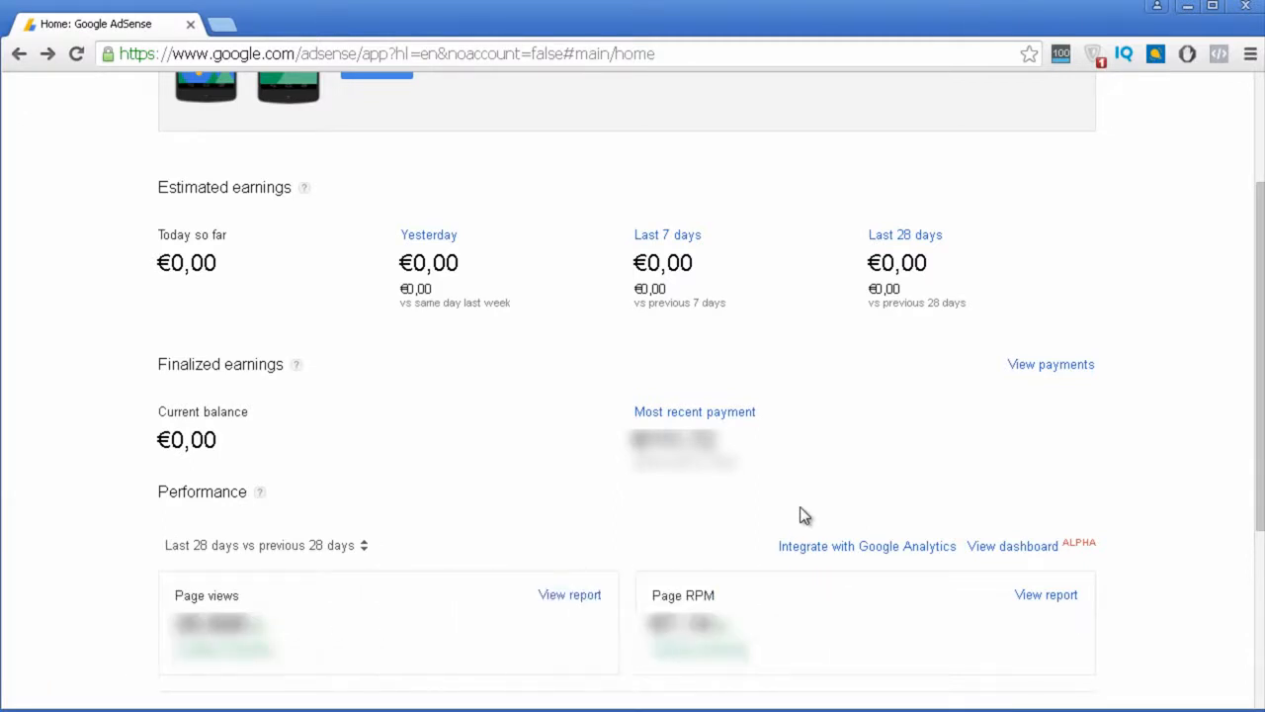
- Open the list of existing ad units in the AdSense account and look through it
{"action": "scroll", "coordinate": [801, 513], "scroll_direction": "up", "scroll_amount": 2}
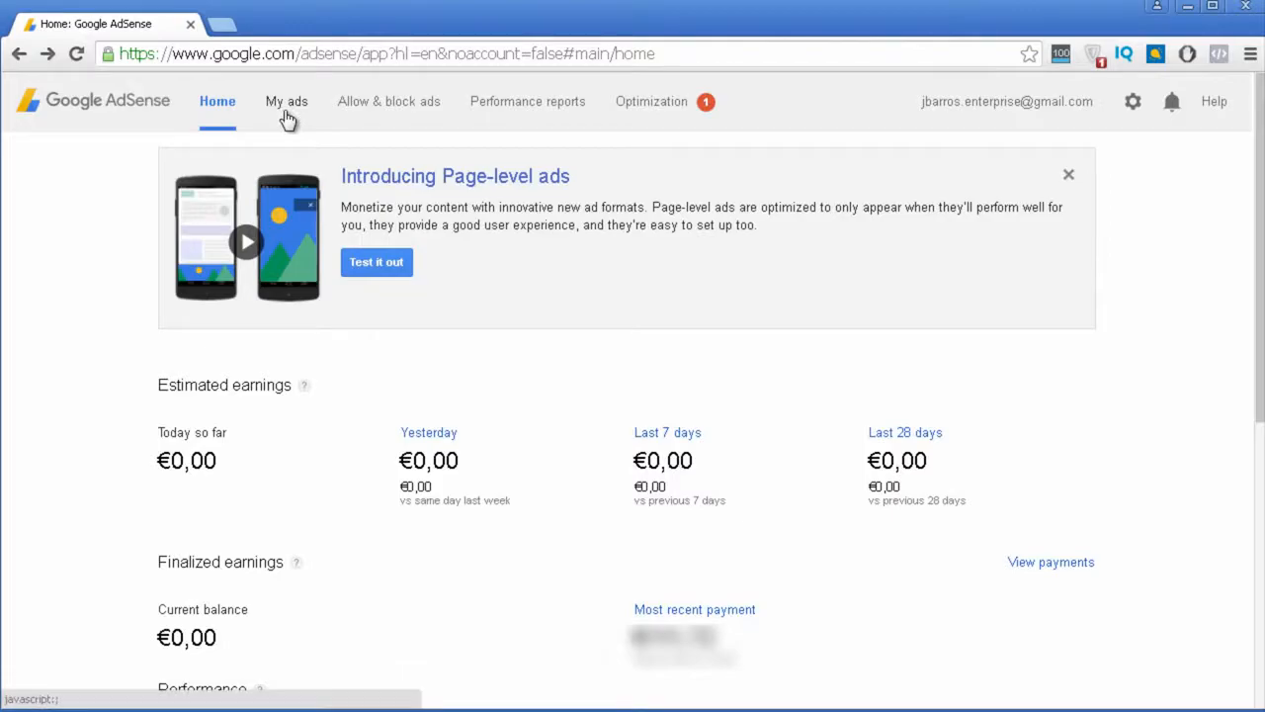
{"action": "left_click", "coordinate": [287, 103]}
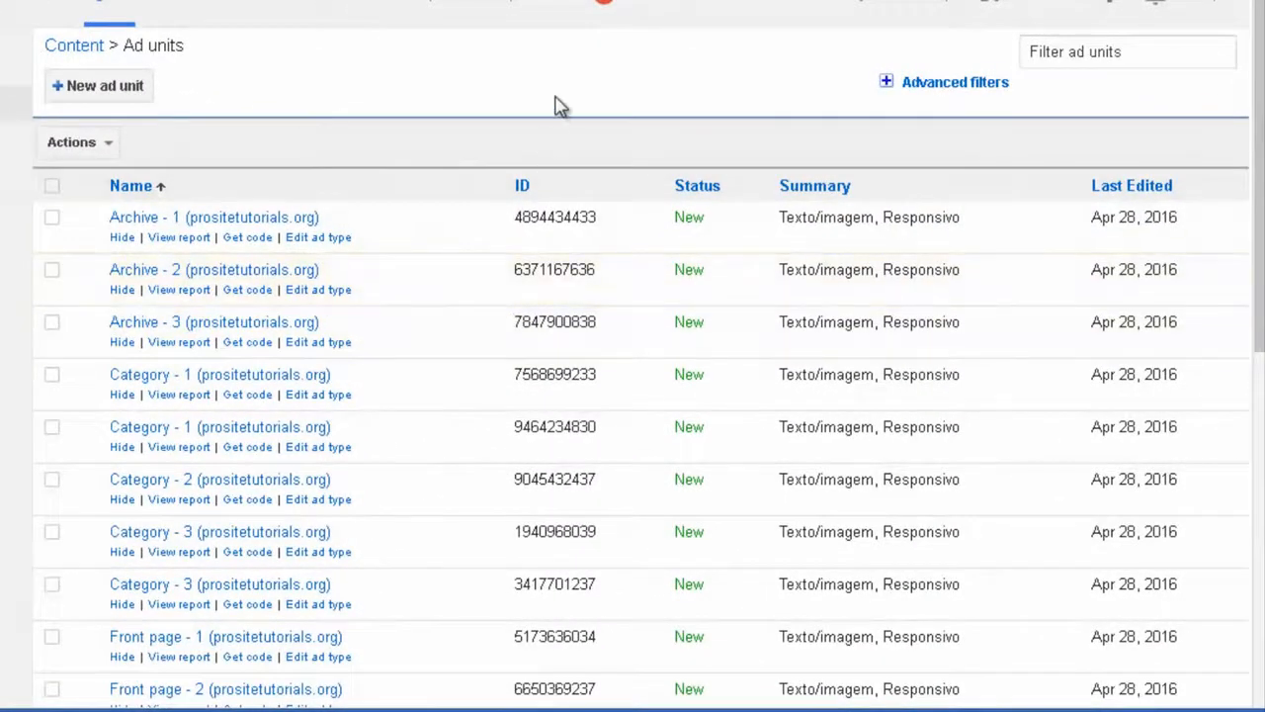
{"action": "scroll", "coordinate": [325, 370], "scroll_direction": "down", "scroll_amount": 5}
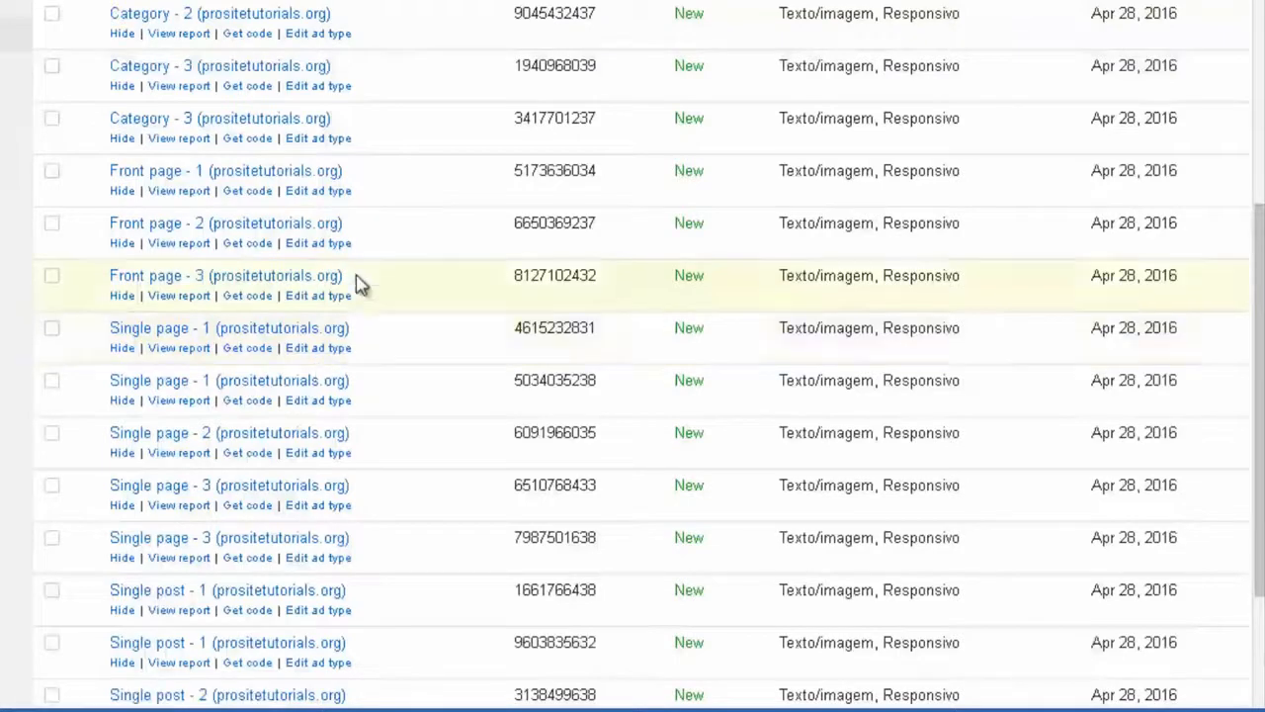
- Start a new ad unit and name it "prositetutorials test ad"
{"action": "scroll", "coordinate": [359, 290], "scroll_direction": "up", "scroll_amount": 5}
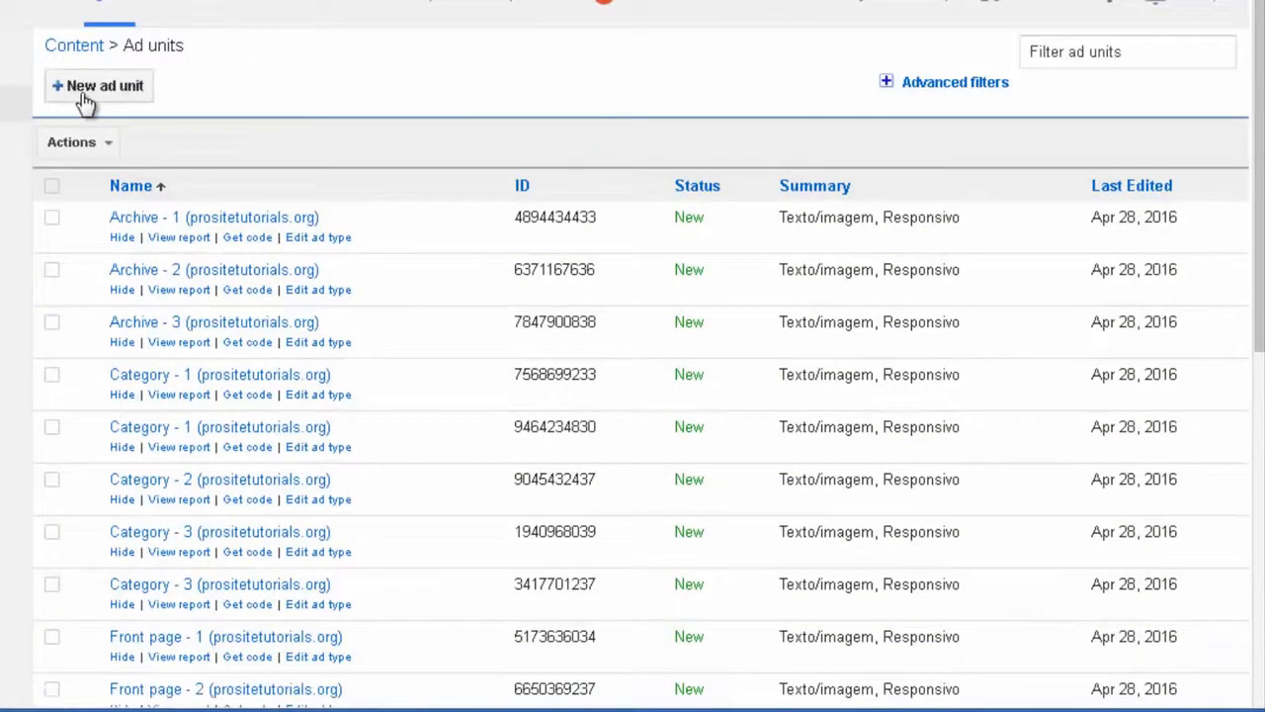
{"action": "left_click", "coordinate": [87, 104]}
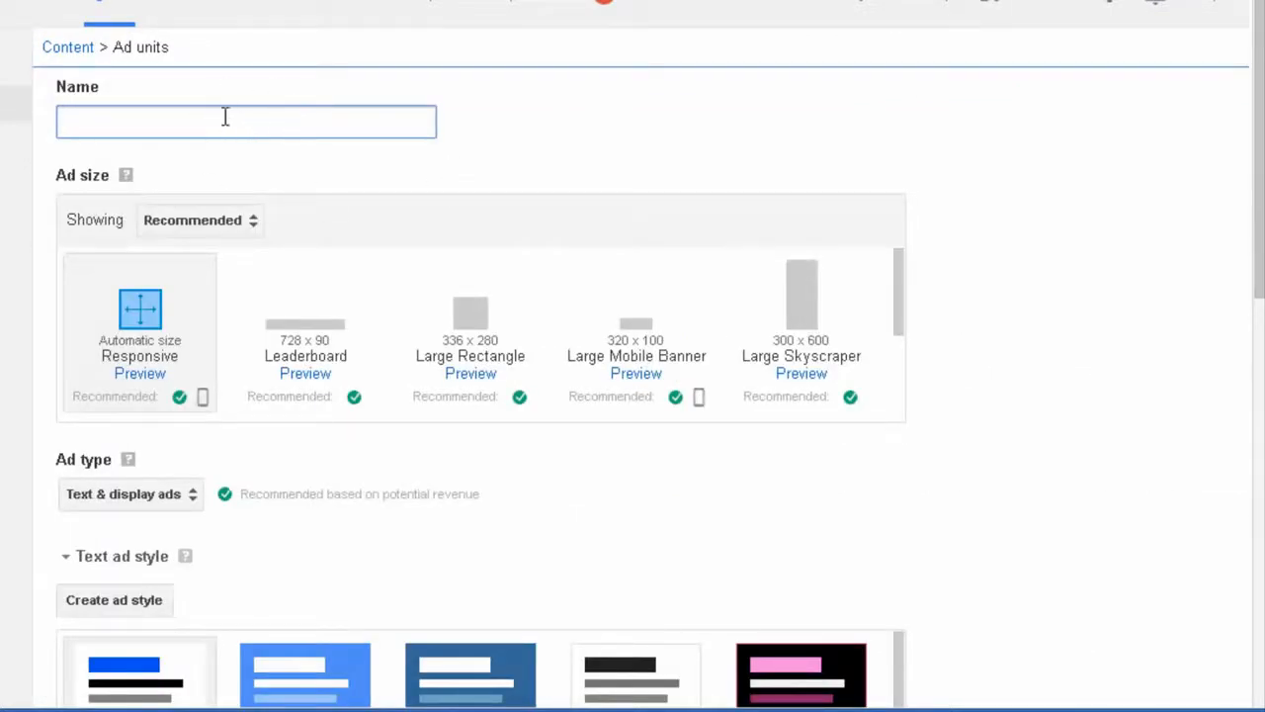
{"action": "type", "text": "prositetutorials test ad"}
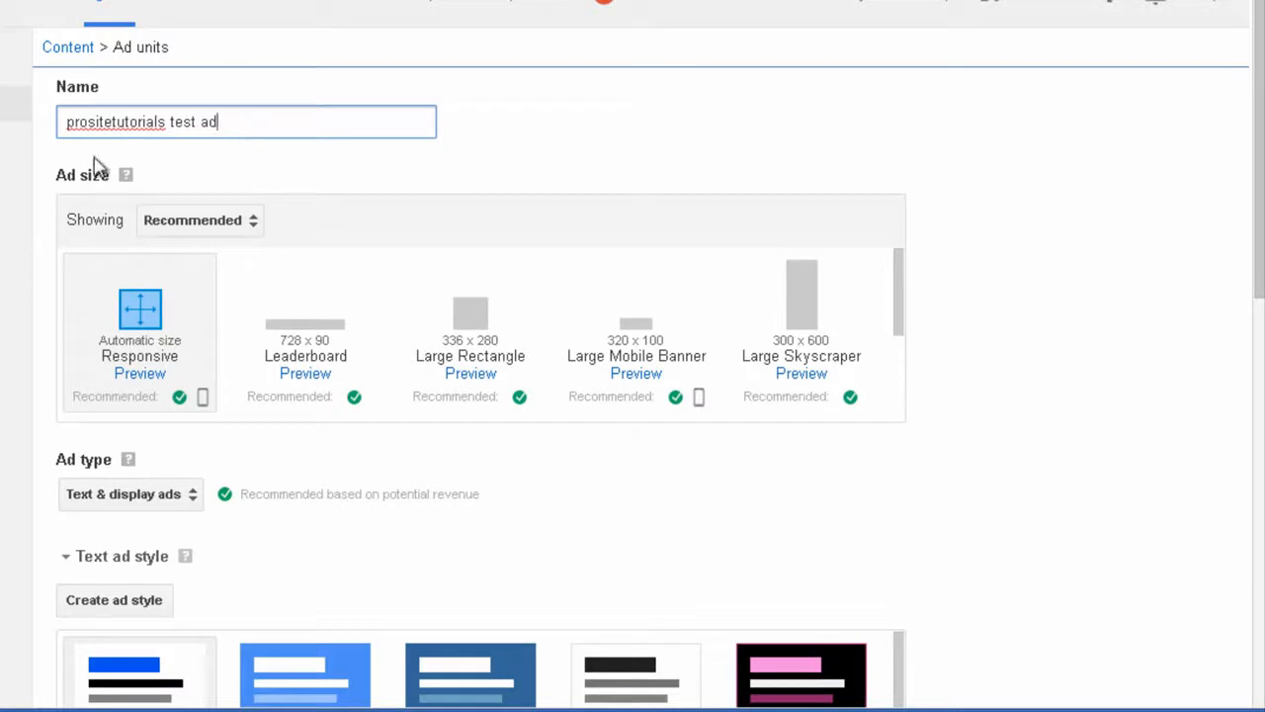
- Preview the 728 x 90 Leaderboard and 336 x 280 Large Rectangle ad sizes
{"action": "scroll", "coordinate": [123, 295], "scroll_direction": "down", "scroll_amount": 1}
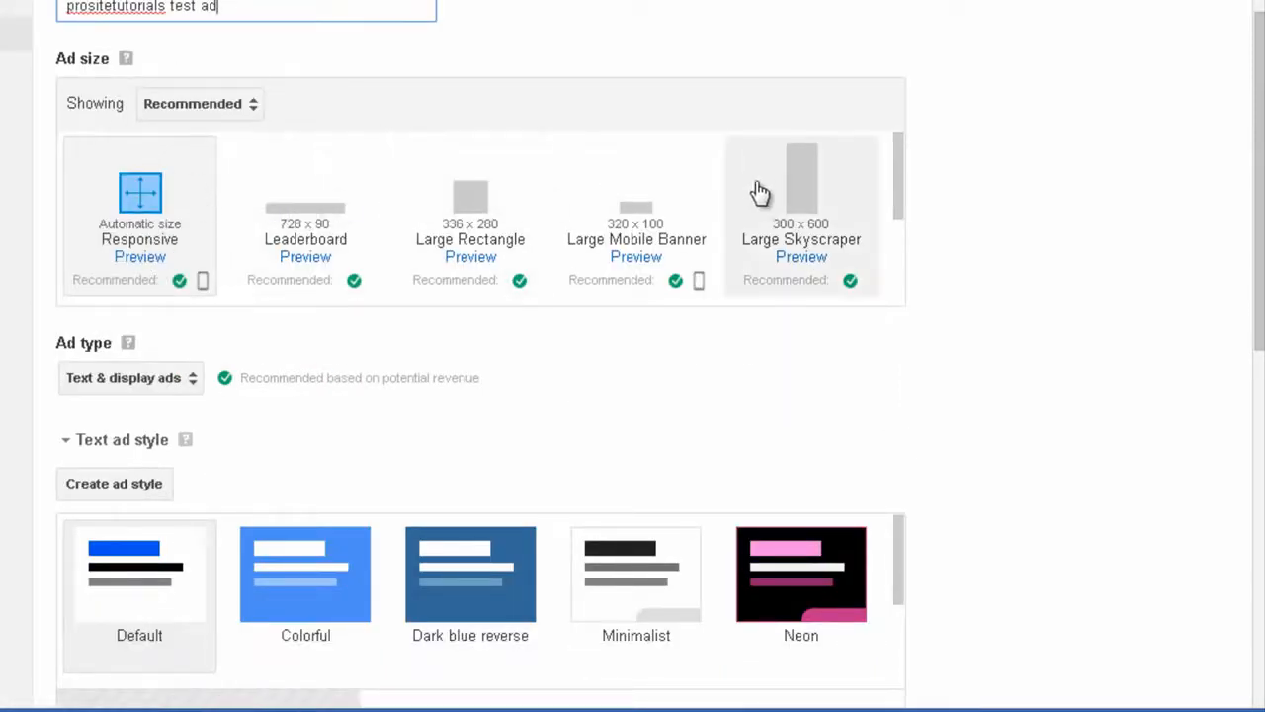
{"action": "left_click", "coordinate": [300, 267]}
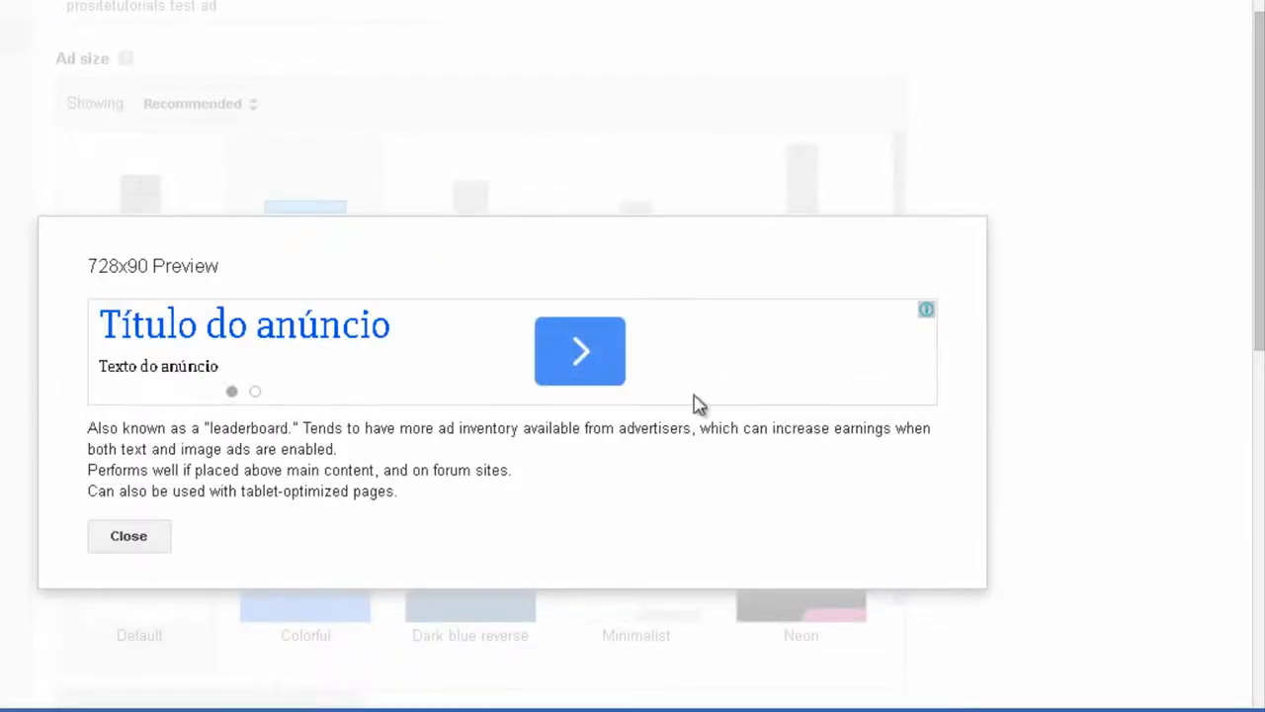
{"action": "left_click", "coordinate": [156, 534]}
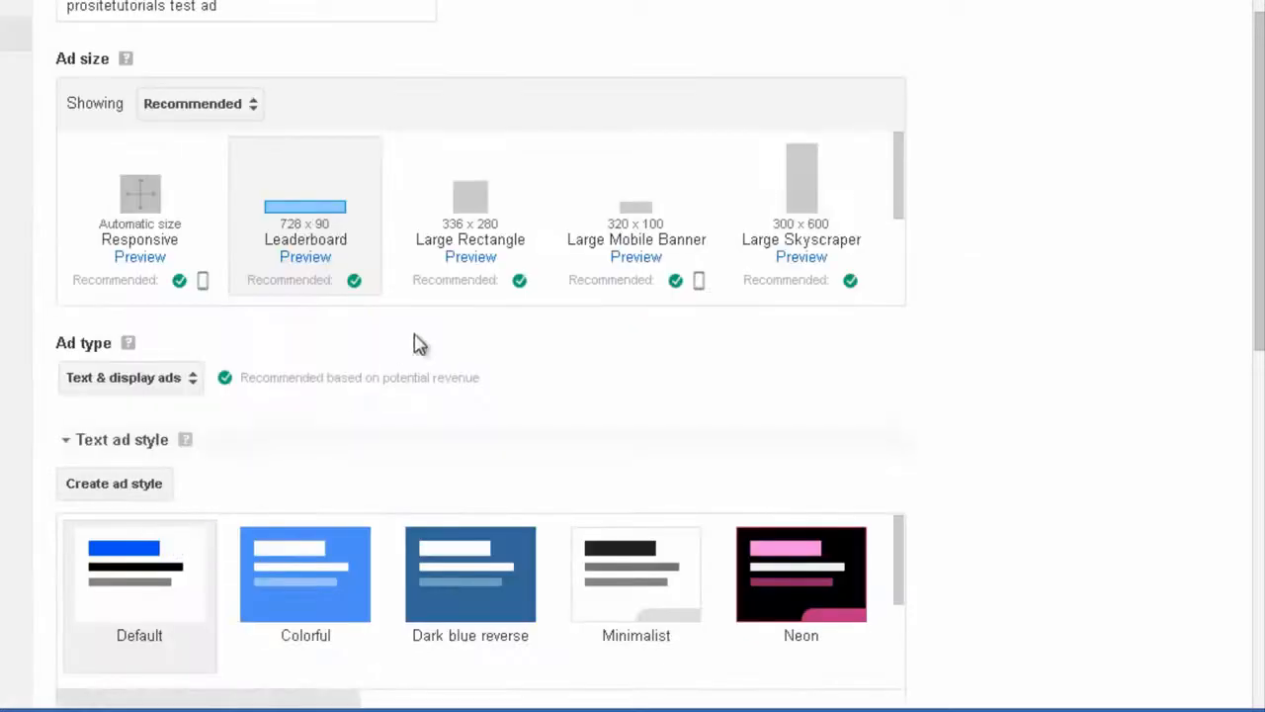
{"action": "left_click", "coordinate": [469, 259]}
{"action": "left_click", "coordinate": [320, 656]}
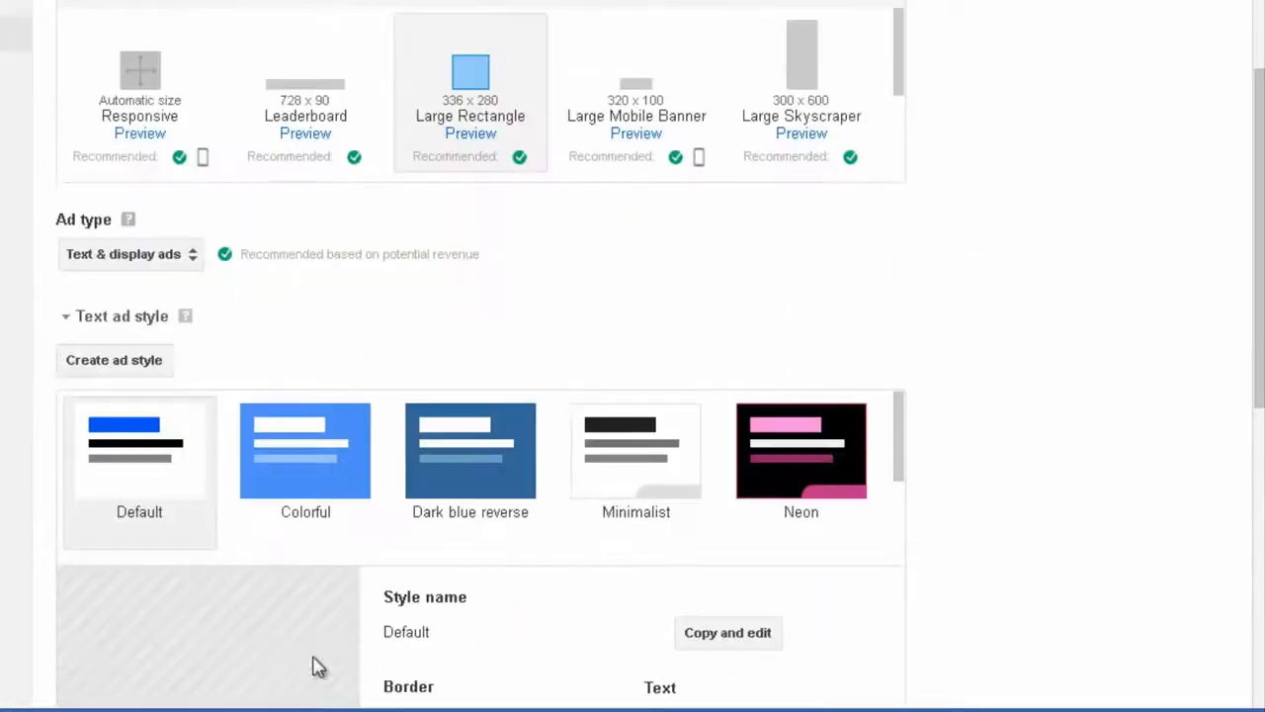
{"action": "scroll", "coordinate": [404, 500], "scroll_direction": "up", "scroll_amount": 3}
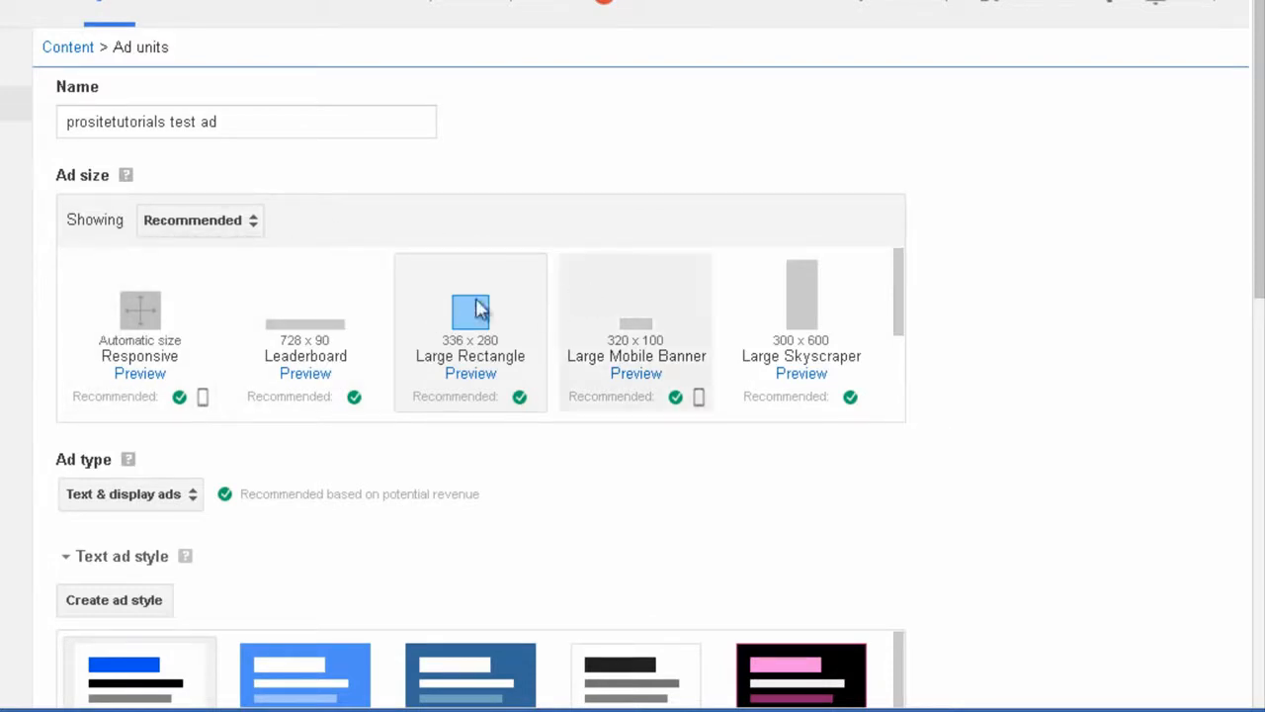
- Browse the horizontal and vertical banner ad sizes, and return to the recommended sizes with Responsive selected
{"action": "left_click", "coordinate": [208, 230]}
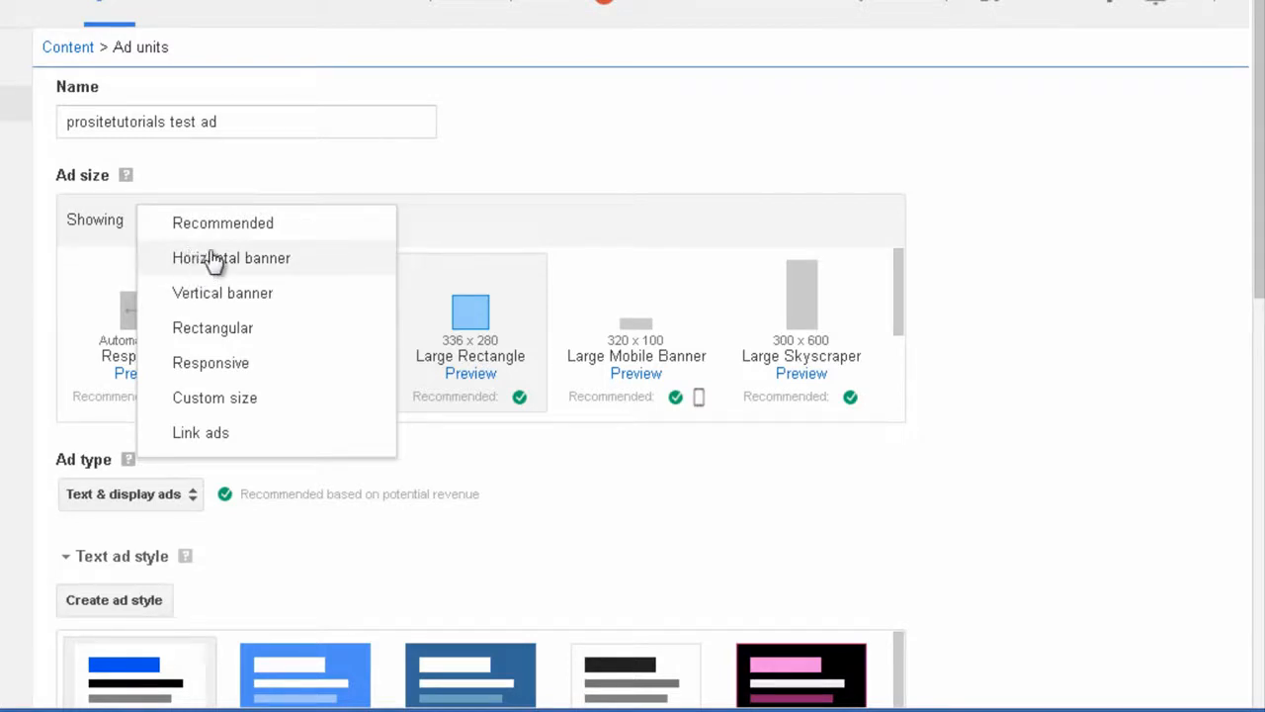
{"action": "left_click", "coordinate": [228, 265]}
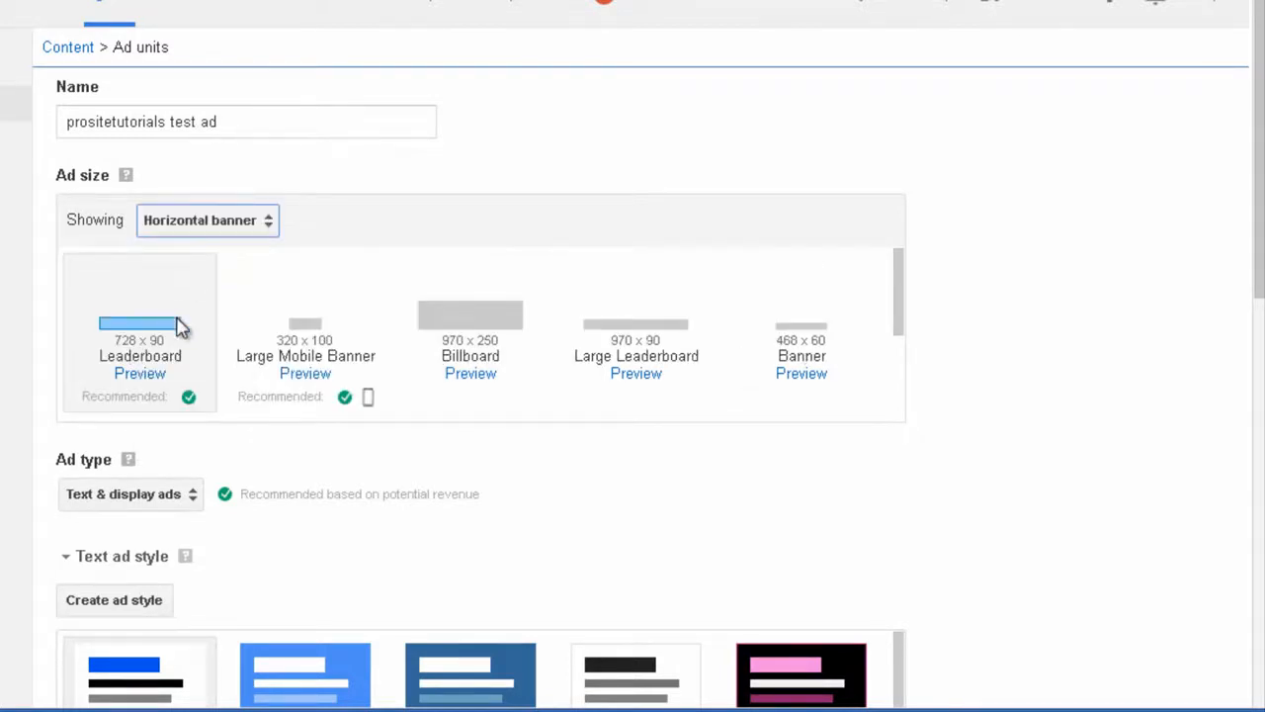
{"action": "scroll", "coordinate": [807, 292], "scroll_direction": "down", "scroll_amount": 3}
{"action": "scroll", "coordinate": [752, 336], "scroll_direction": "up", "scroll_amount": 2}
{"action": "scroll", "coordinate": [742, 341], "scroll_direction": "down", "scroll_amount": 2}
{"action": "left_click", "coordinate": [254, 220]}
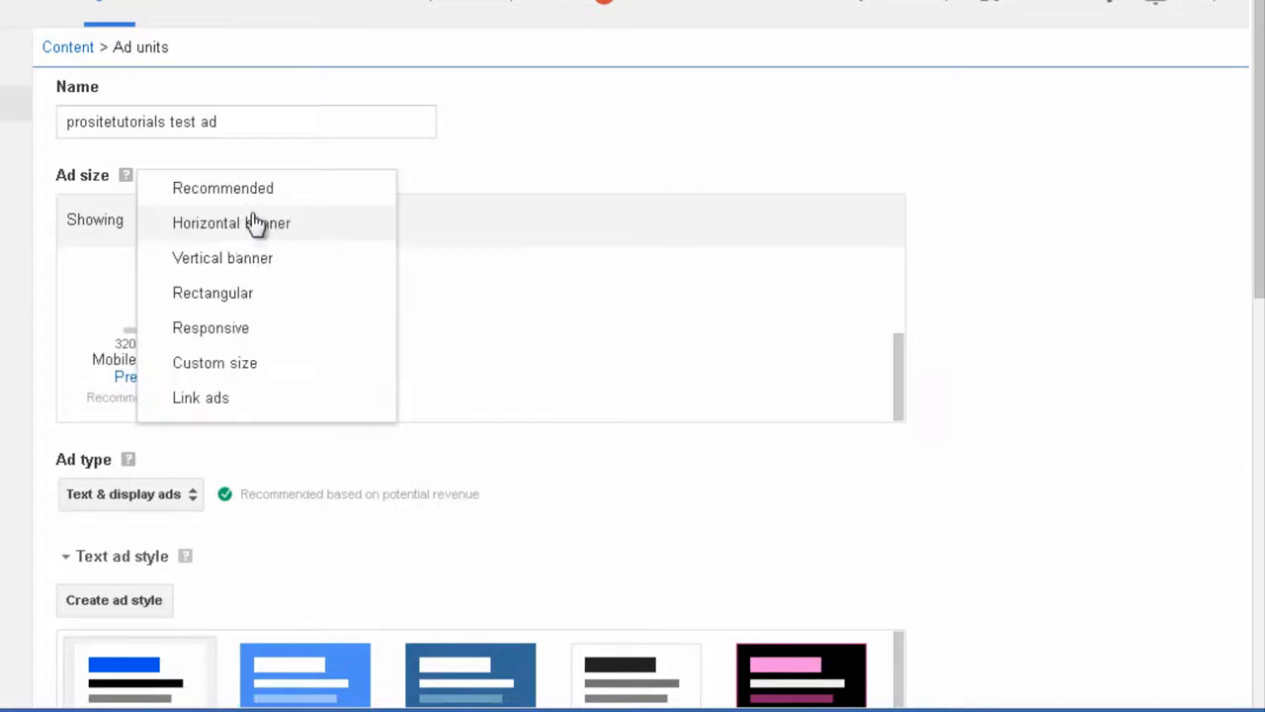
{"action": "left_click", "coordinate": [247, 259]}
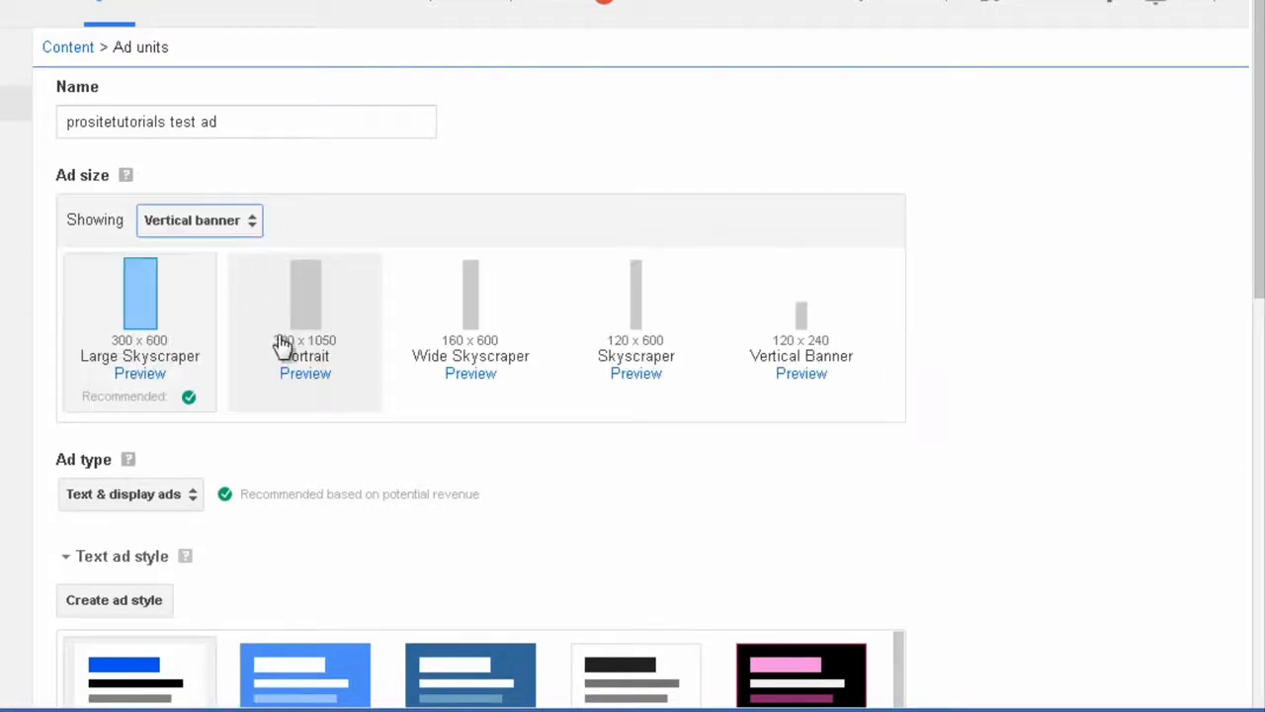
{"action": "left_click", "coordinate": [237, 222]}
{"action": "left_click", "coordinate": [223, 155]}
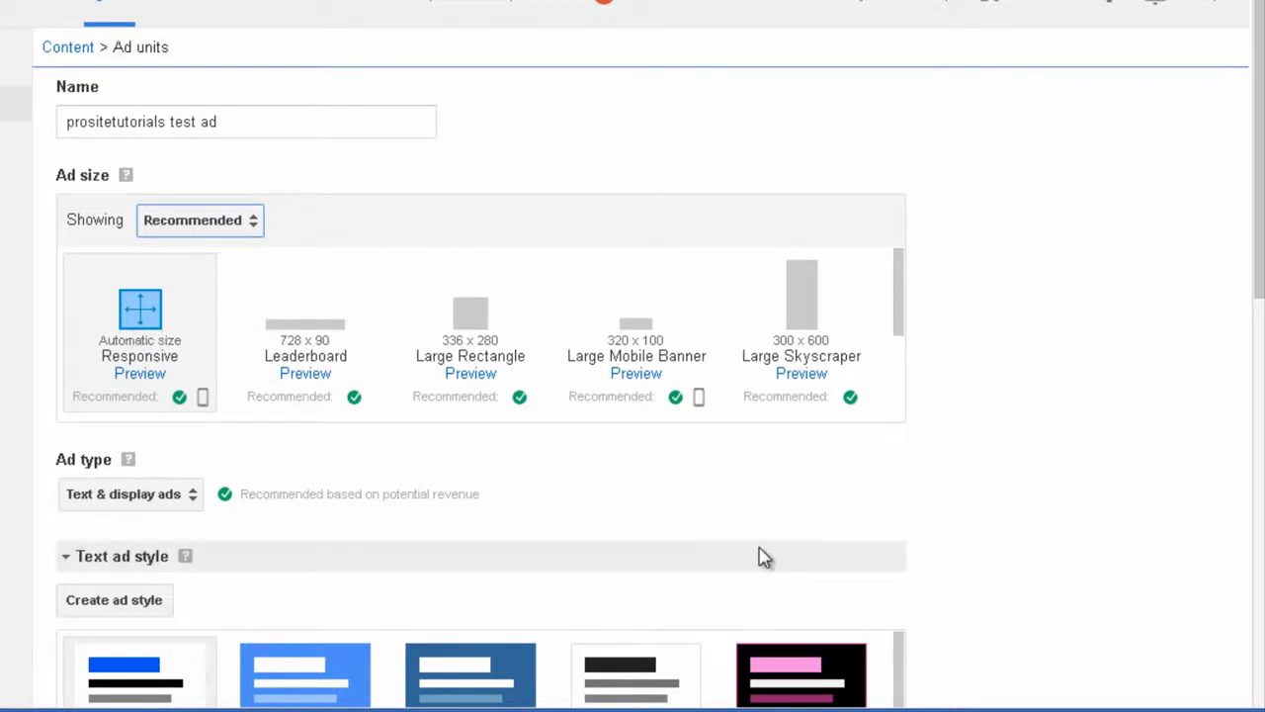
- Look over the available text ad styles and check the ad type options, keeping Text & display ads
{"action": "scroll", "coordinate": [939, 502], "scroll_direction": "down", "scroll_amount": 1}
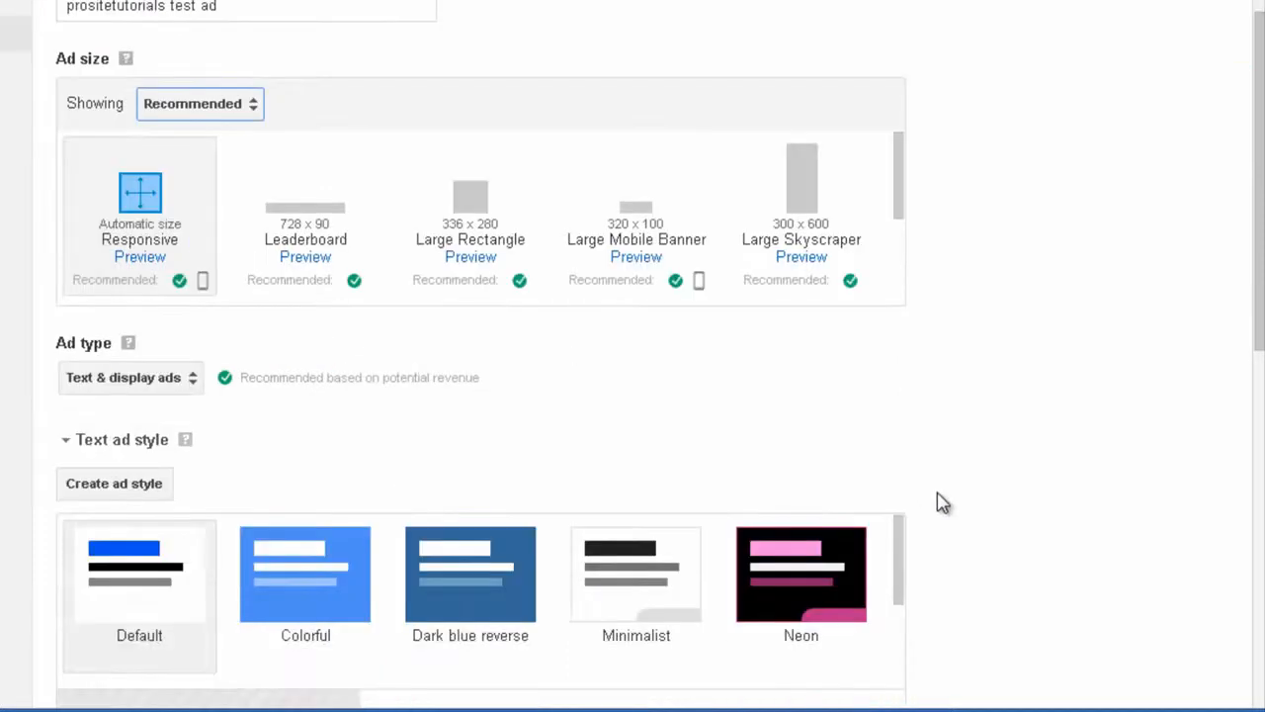
{"action": "scroll", "coordinate": [898, 522], "scroll_direction": "down", "scroll_amount": 1}
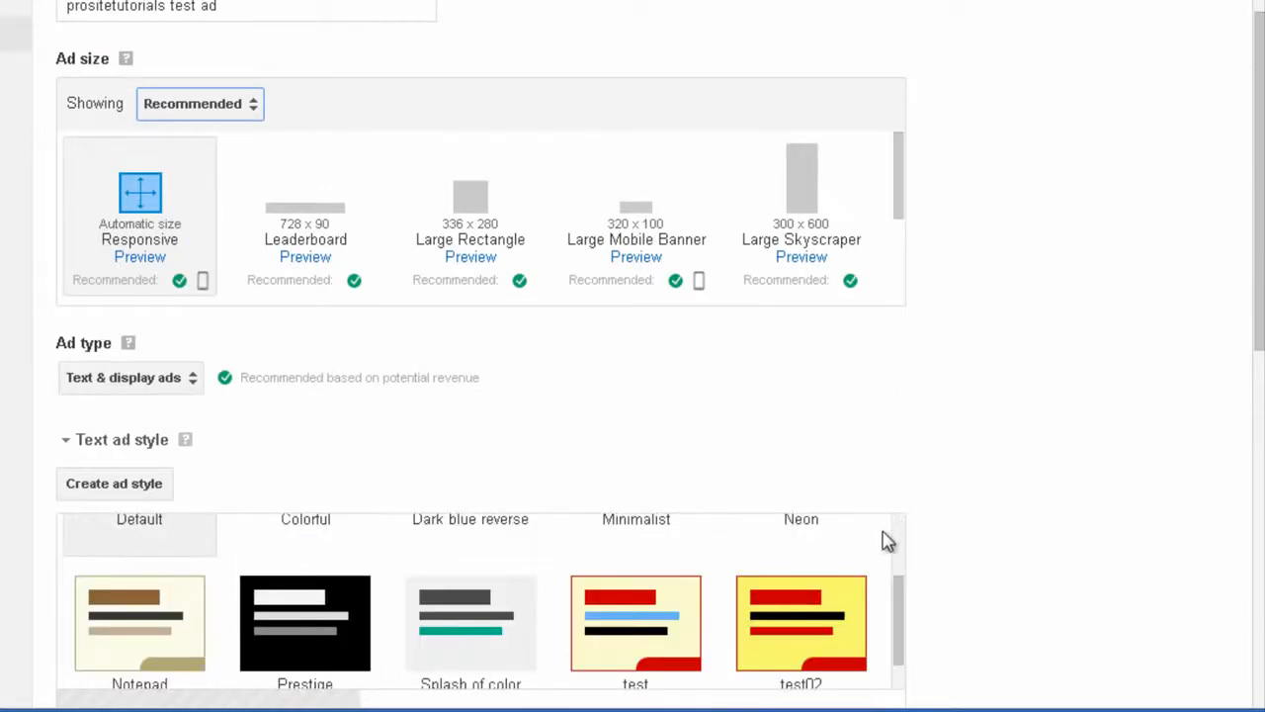
{"action": "scroll", "coordinate": [237, 438], "scroll_direction": "down", "scroll_amount": 1}
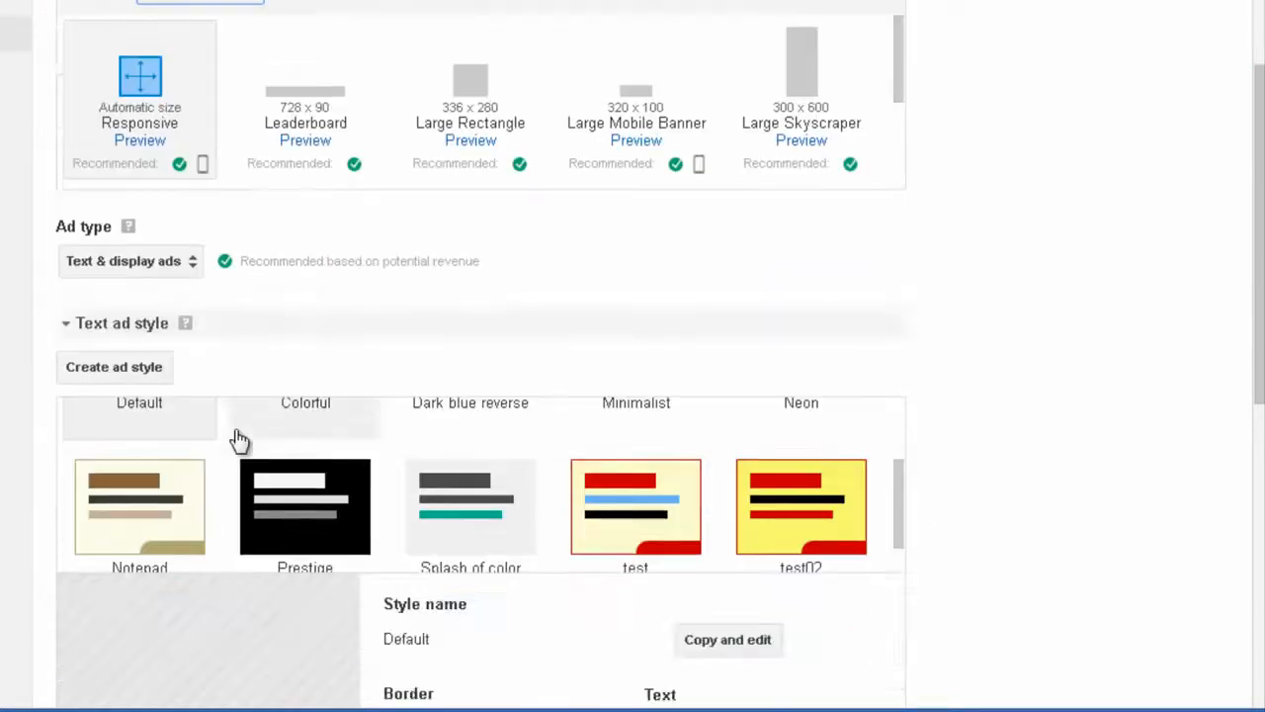
{"action": "left_click", "coordinate": [123, 262]}
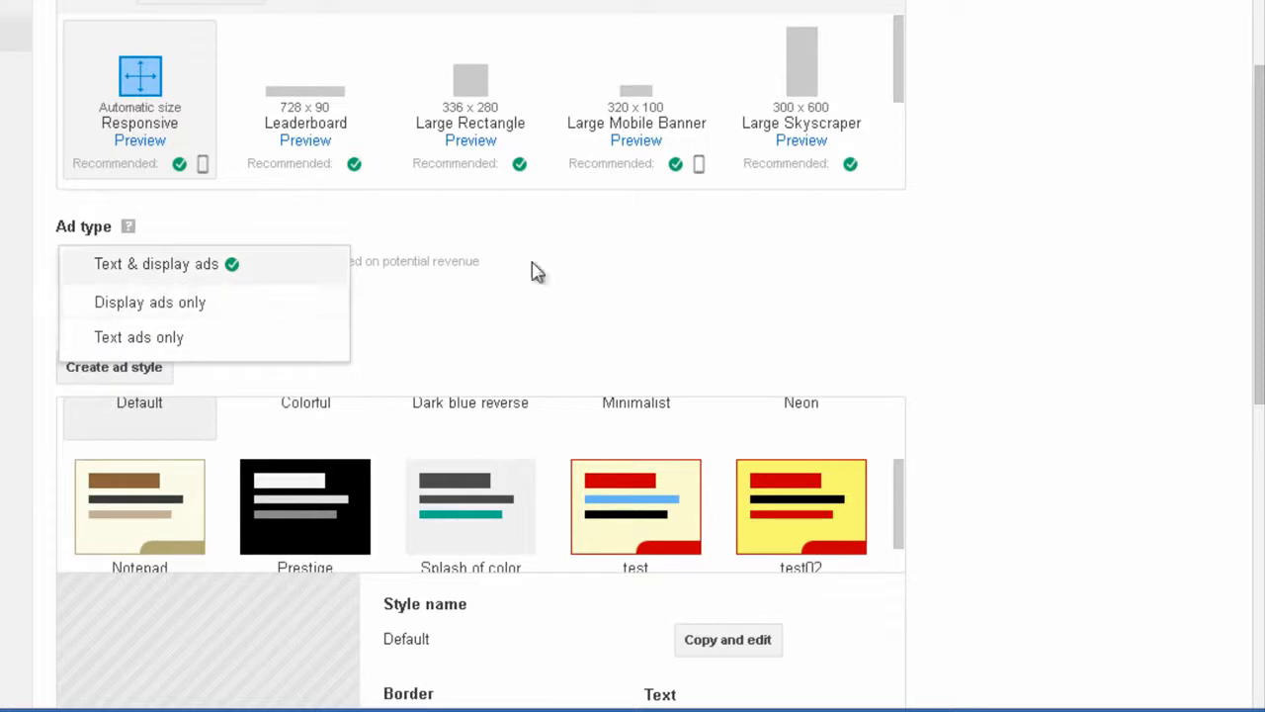
{"action": "left_click", "coordinate": [650, 269]}
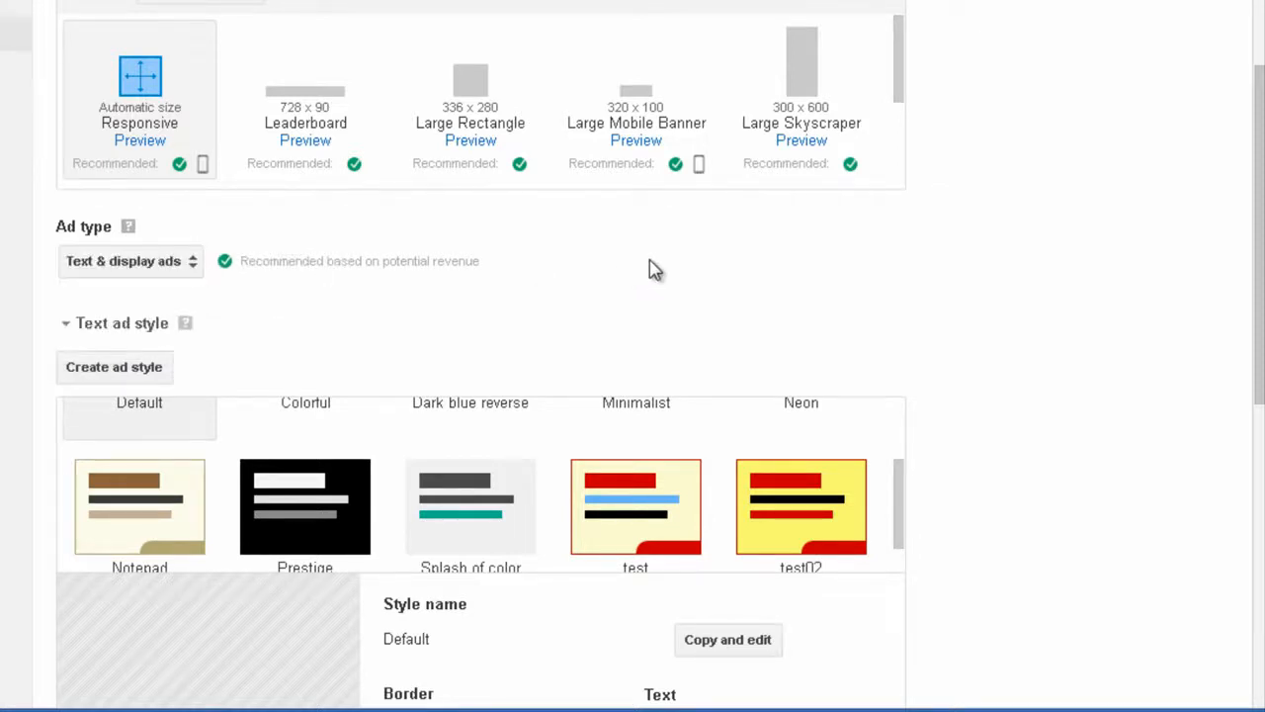
- Examine the preset text ad styles and the color and font settings of the Default style
{"action": "scroll", "coordinate": [650, 269], "scroll_direction": "down", "scroll_amount": 1}
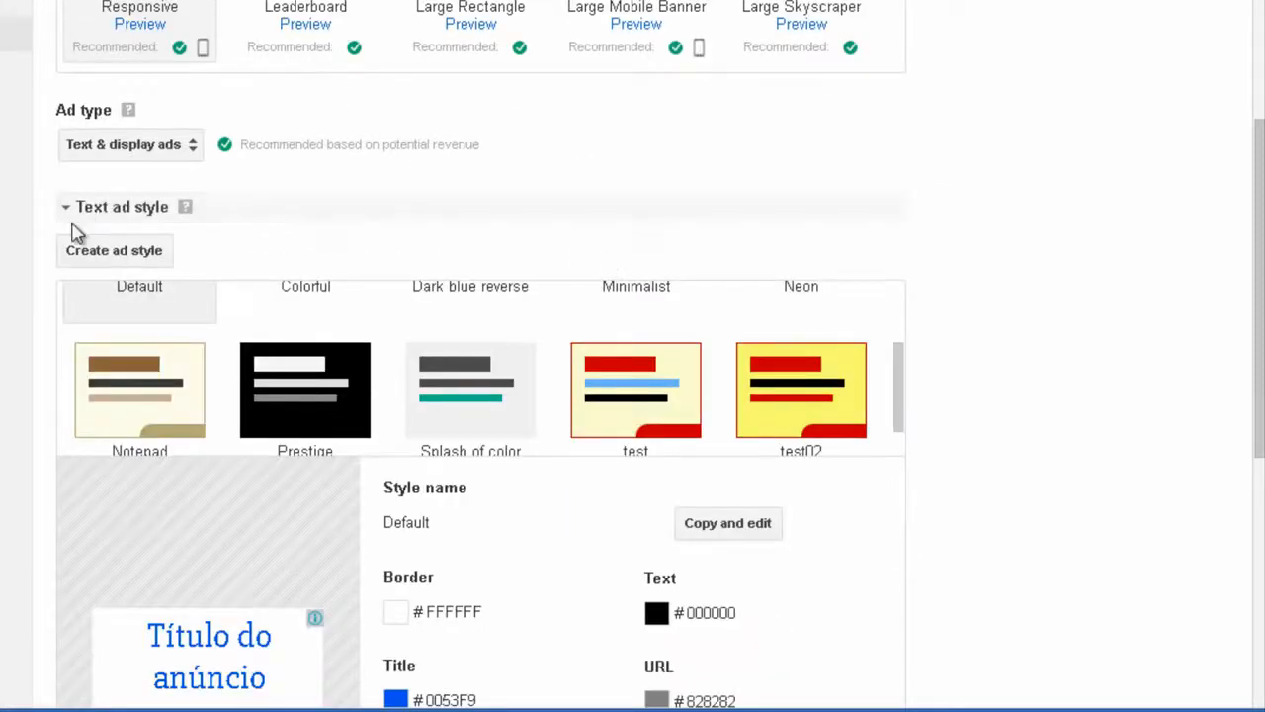
{"action": "scroll", "coordinate": [623, 400], "scroll_direction": "up", "scroll_amount": 1}
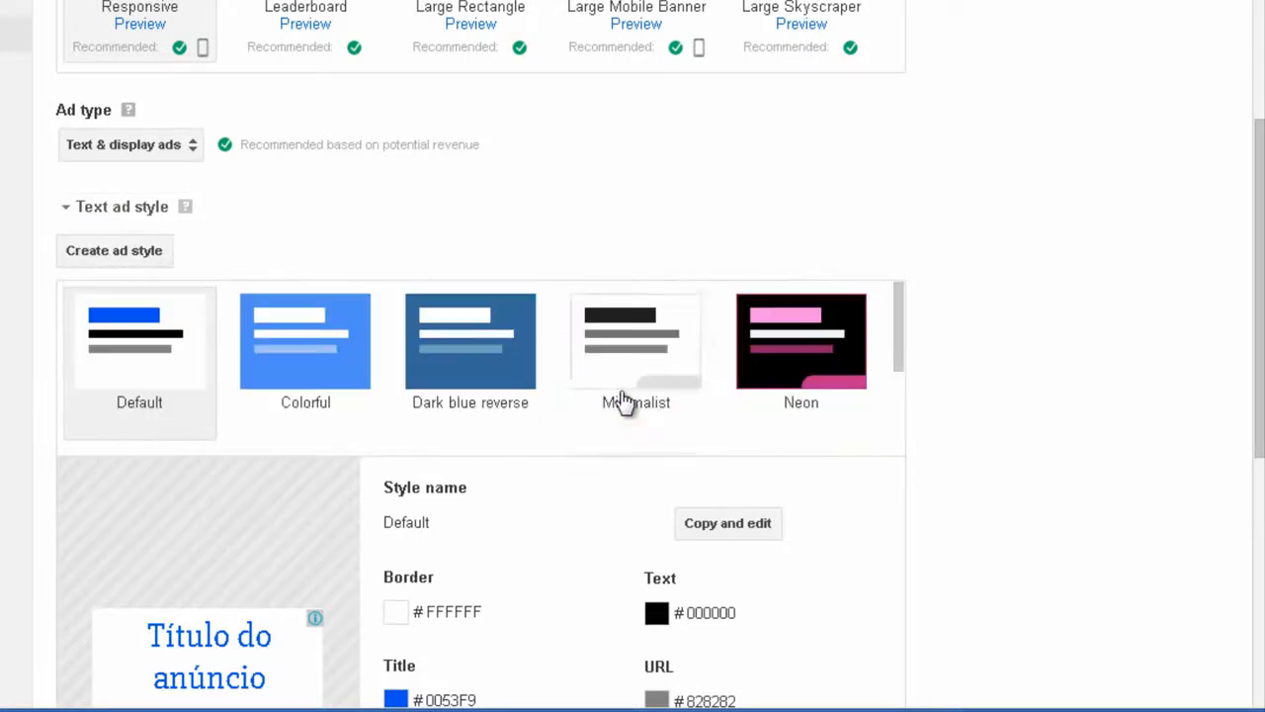
{"action": "scroll", "coordinate": [319, 451], "scroll_direction": "down", "scroll_amount": 1}
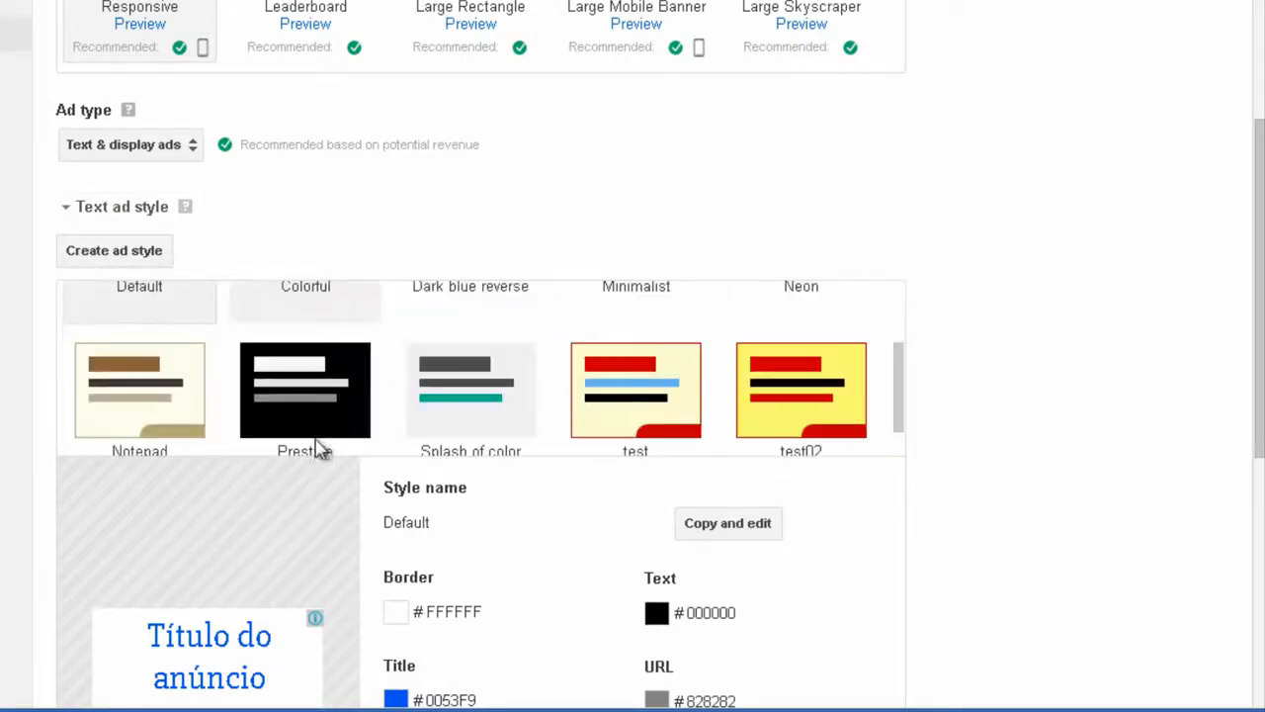
{"action": "scroll", "coordinate": [311, 492], "scroll_direction": "up", "scroll_amount": 2}
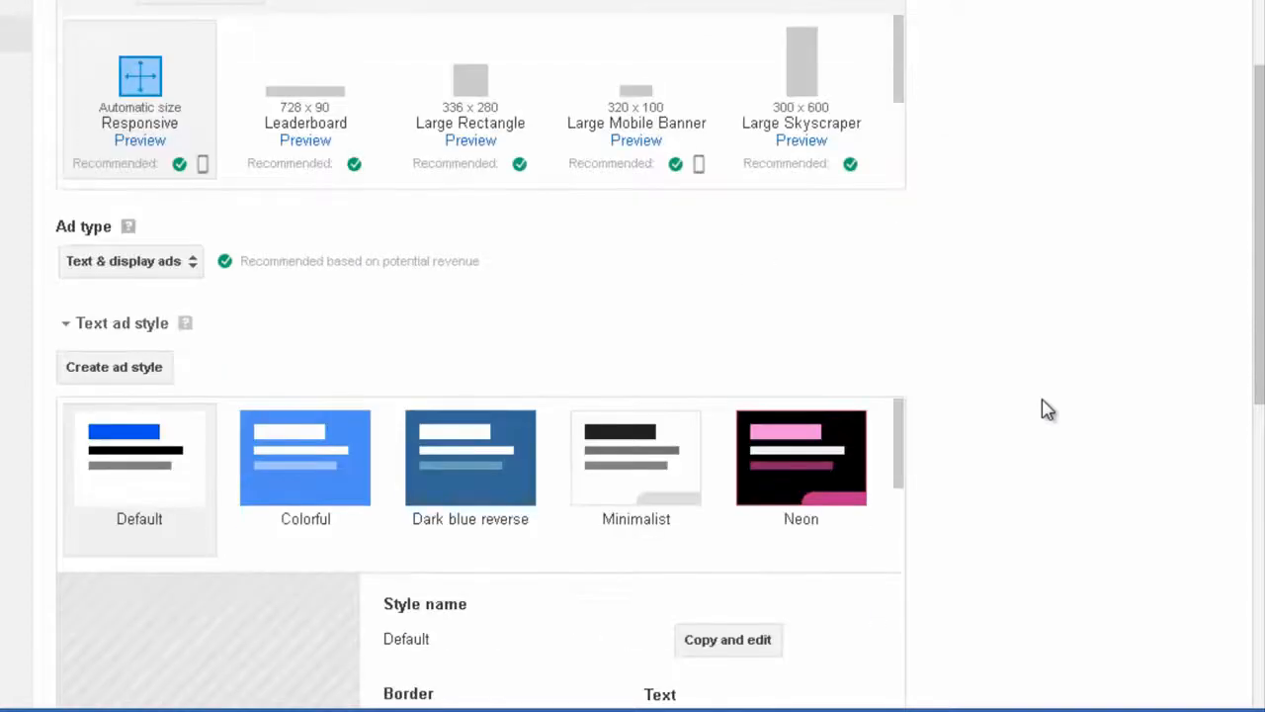
{"action": "scroll", "coordinate": [1048, 409], "scroll_direction": "down", "scroll_amount": 3}
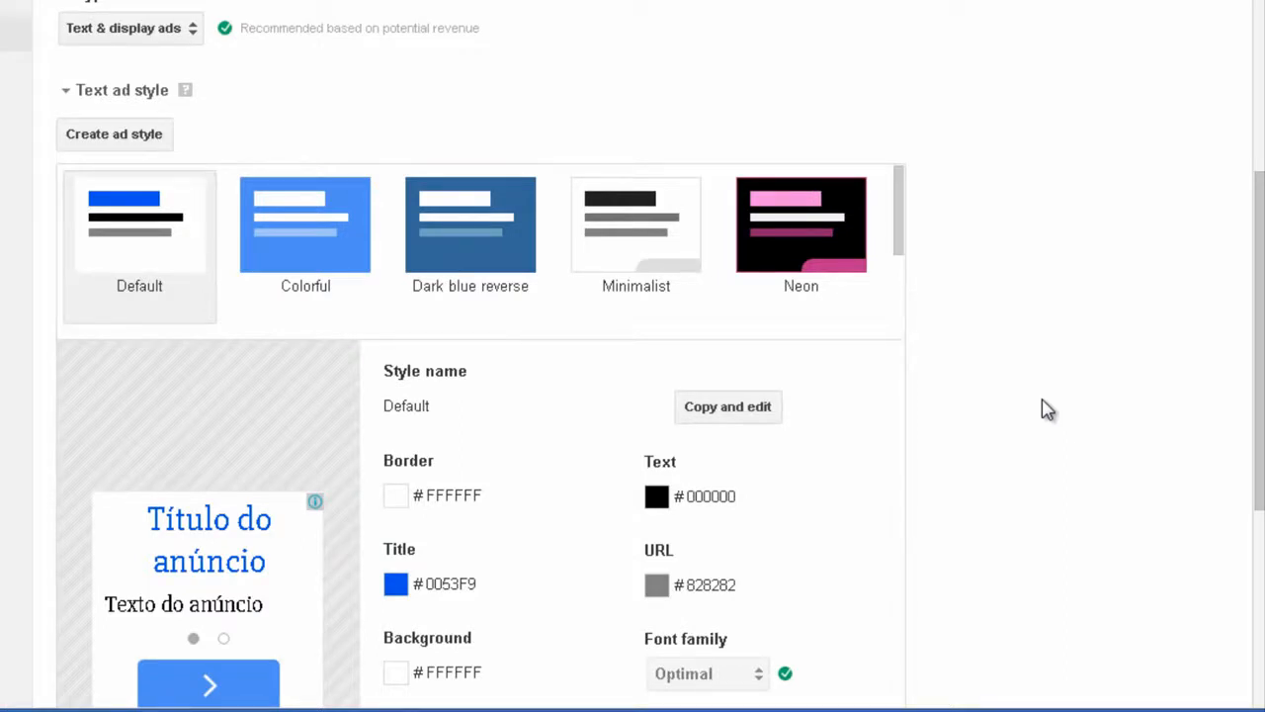
{"action": "mouse_move", "coordinate": [898, 211]}
{"action": "left_mouse_down"}
{"action": "mouse_move", "coordinate": [898, 259]}
{"action": "mouse_move", "coordinate": [903, 192]}
{"action": "left_mouse_up"}
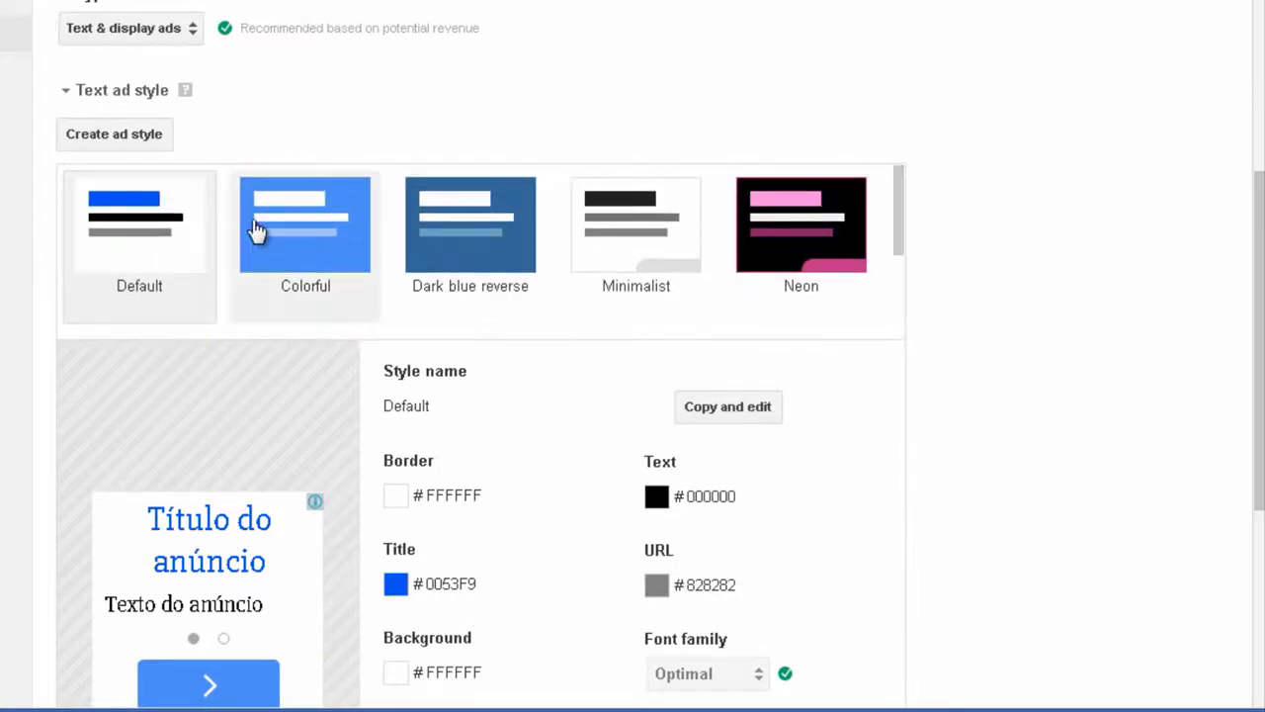
{"action": "scroll", "coordinate": [856, 255], "scroll_direction": "down", "scroll_amount": 2}
{"action": "scroll", "coordinate": [854, 254], "scroll_direction": "up", "scroll_amount": 2}
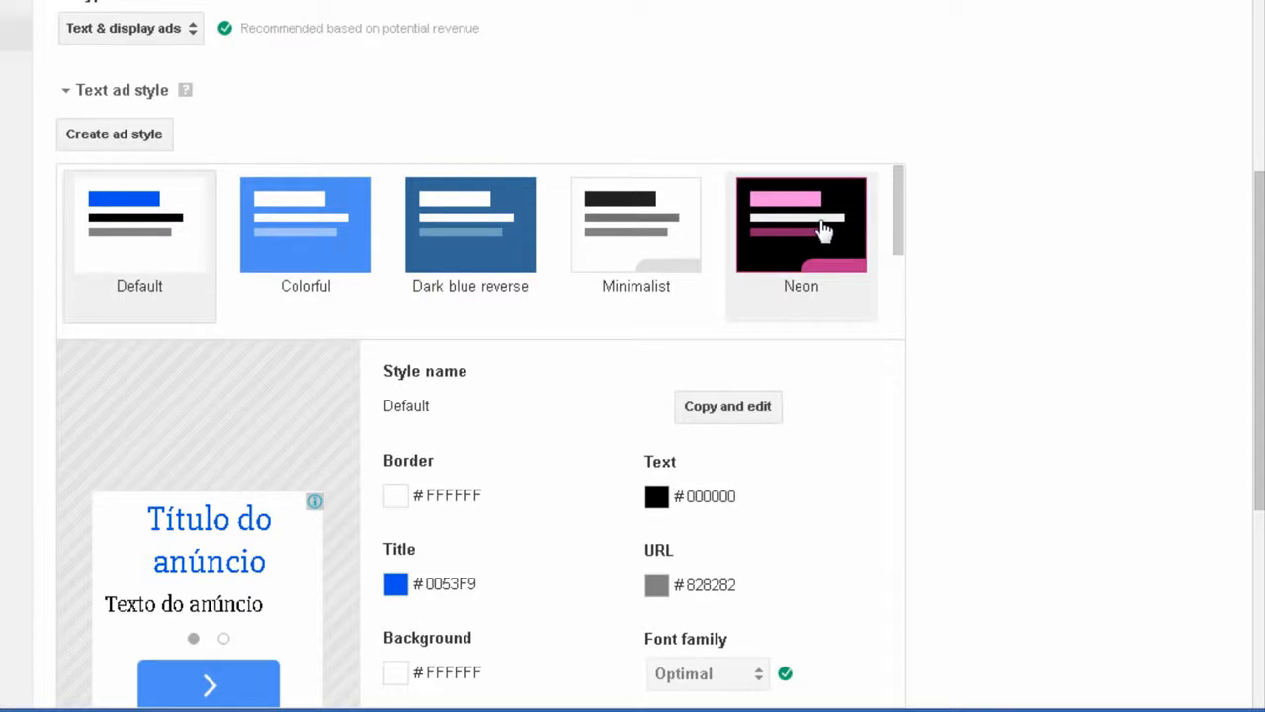
- Try the Neon text ad style and switch the ad unit to the Dark blue reverse style
{"action": "left_click", "coordinate": [823, 230]}
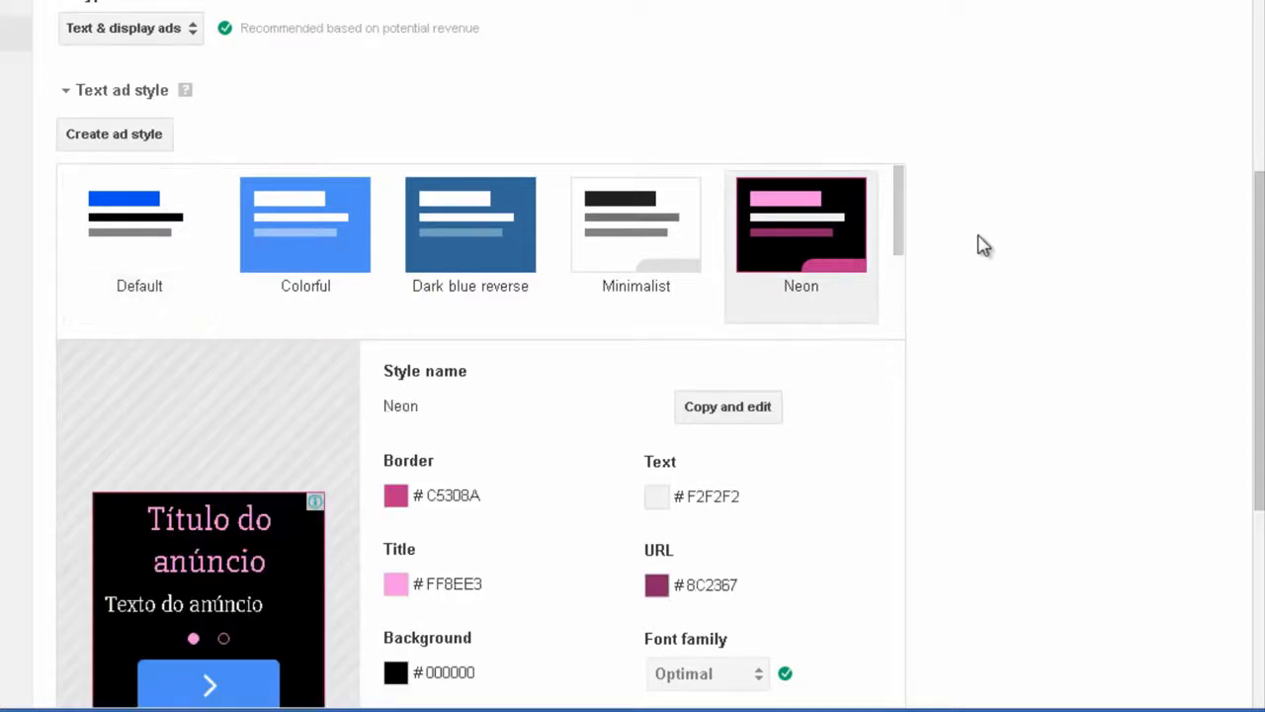
{"action": "scroll", "coordinate": [982, 246], "scroll_direction": "down", "scroll_amount": 3}
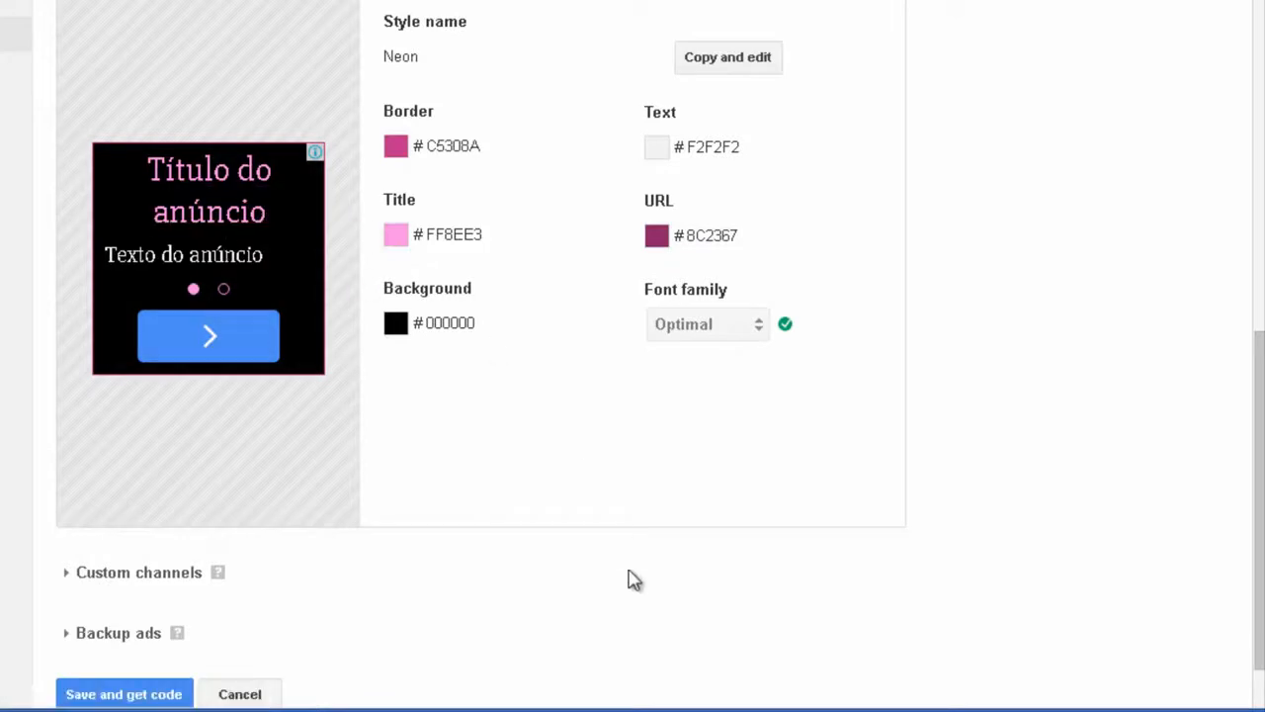
{"action": "scroll", "coordinate": [635, 603], "scroll_direction": "up", "scroll_amount": 2}
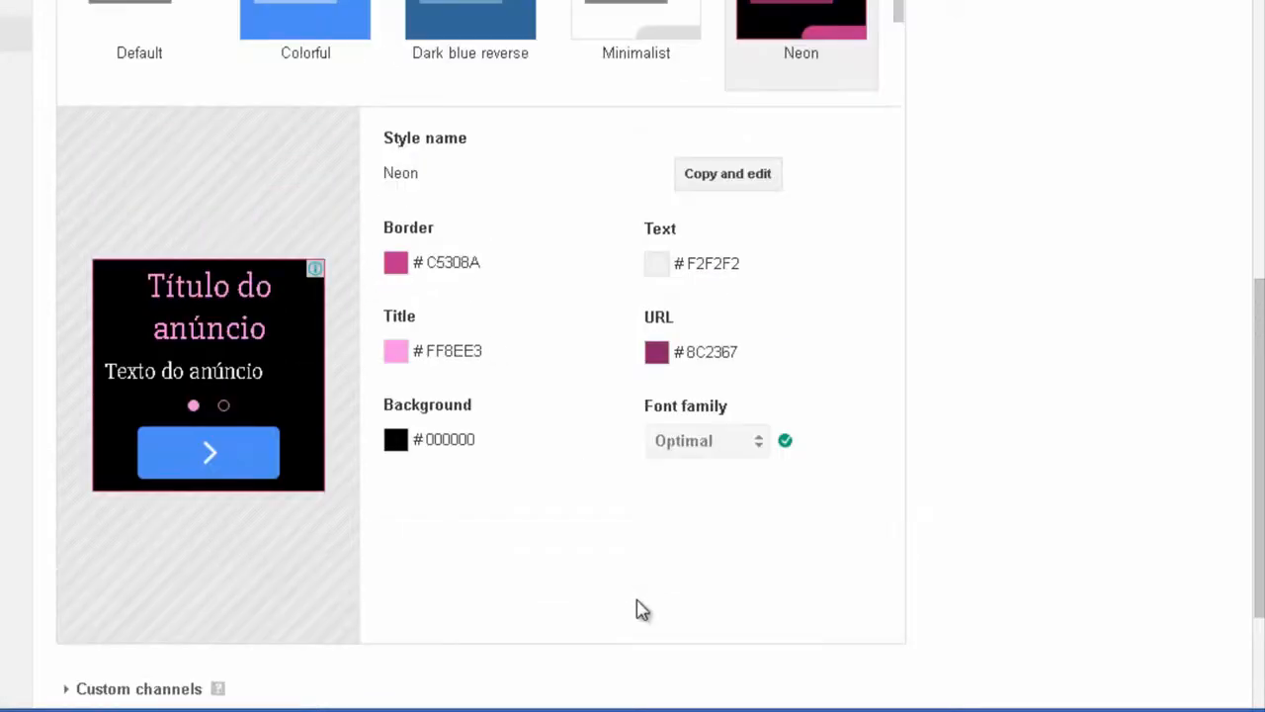
{"action": "left_click", "coordinate": [447, 87]}
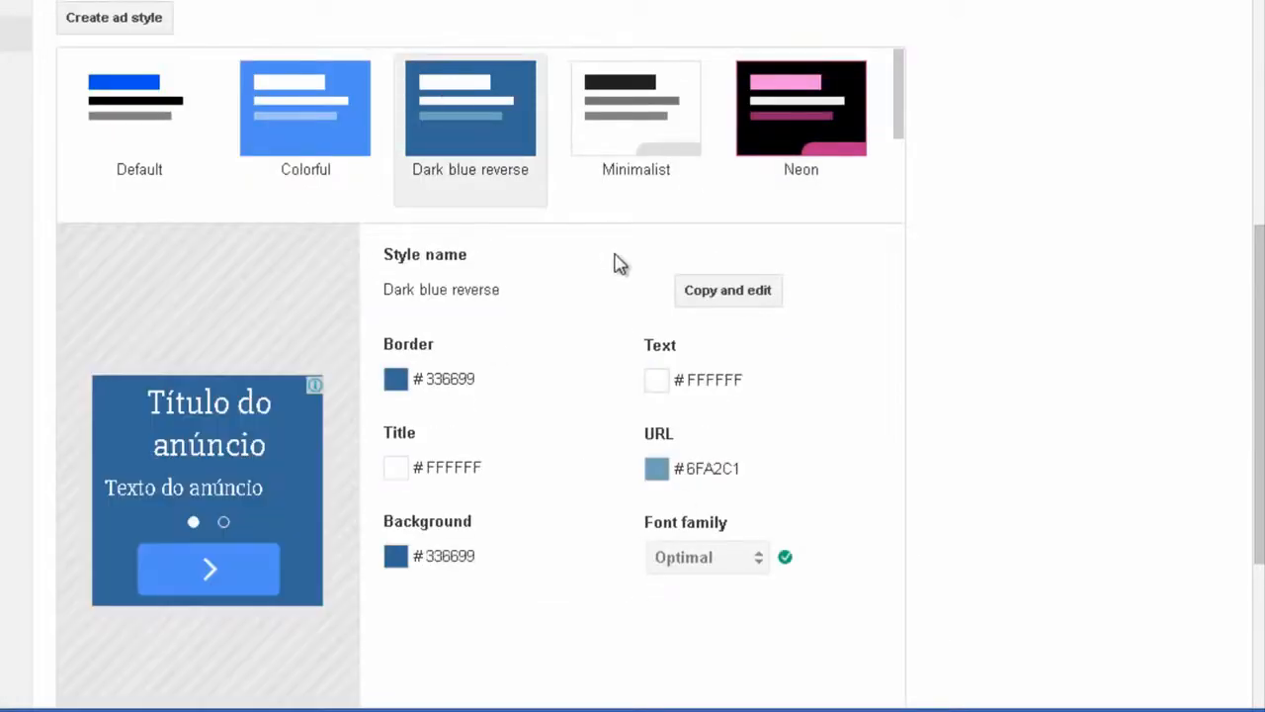
- Copy the Dark blue reverse style as "test style" and set its border and text colors to red CC0000
{"action": "scroll", "coordinate": [636, 271], "scroll_direction": "down", "scroll_amount": 1}
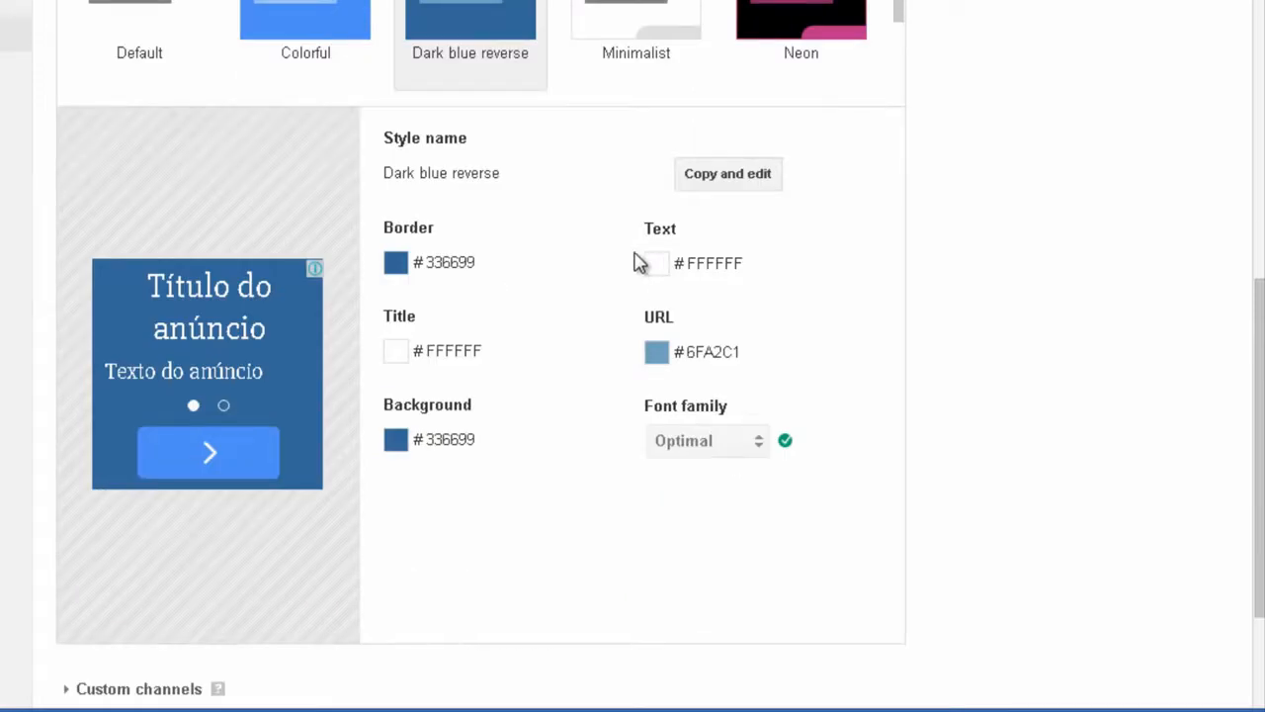
{"action": "left_click", "coordinate": [727, 178]}
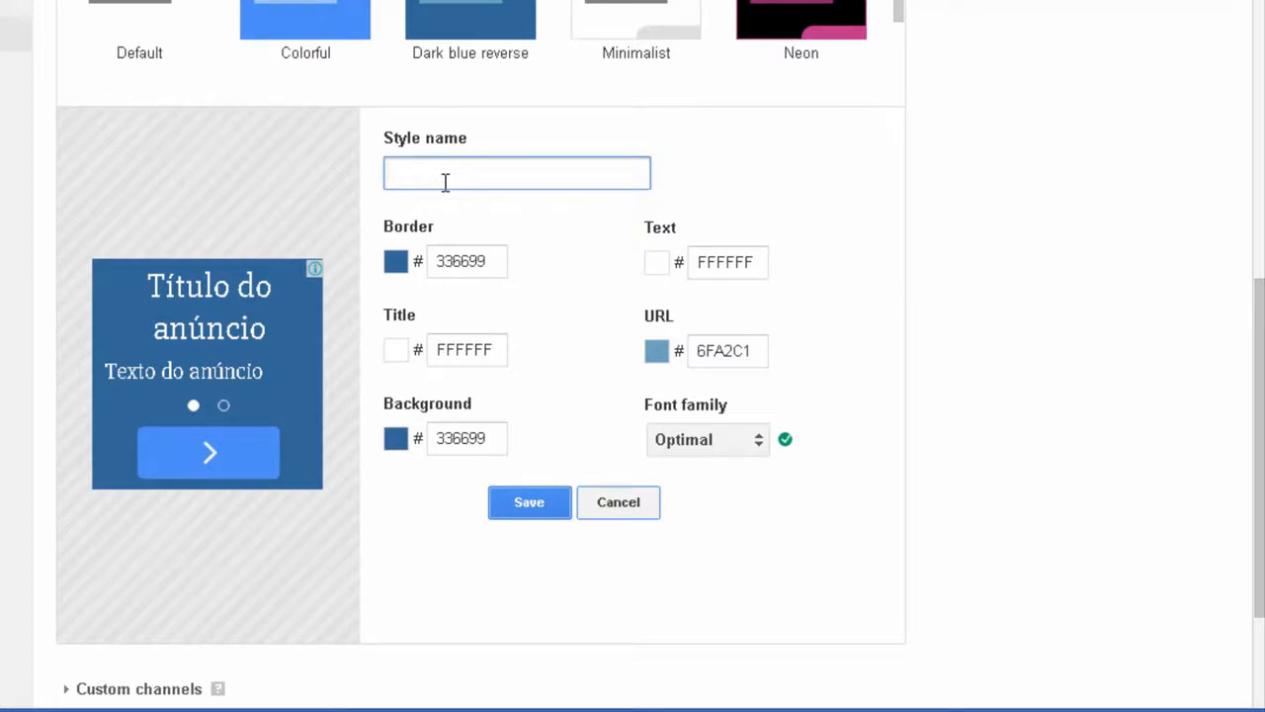
{"action": "type", "text": "test style"}
{"action": "left_click", "coordinate": [396, 269]}
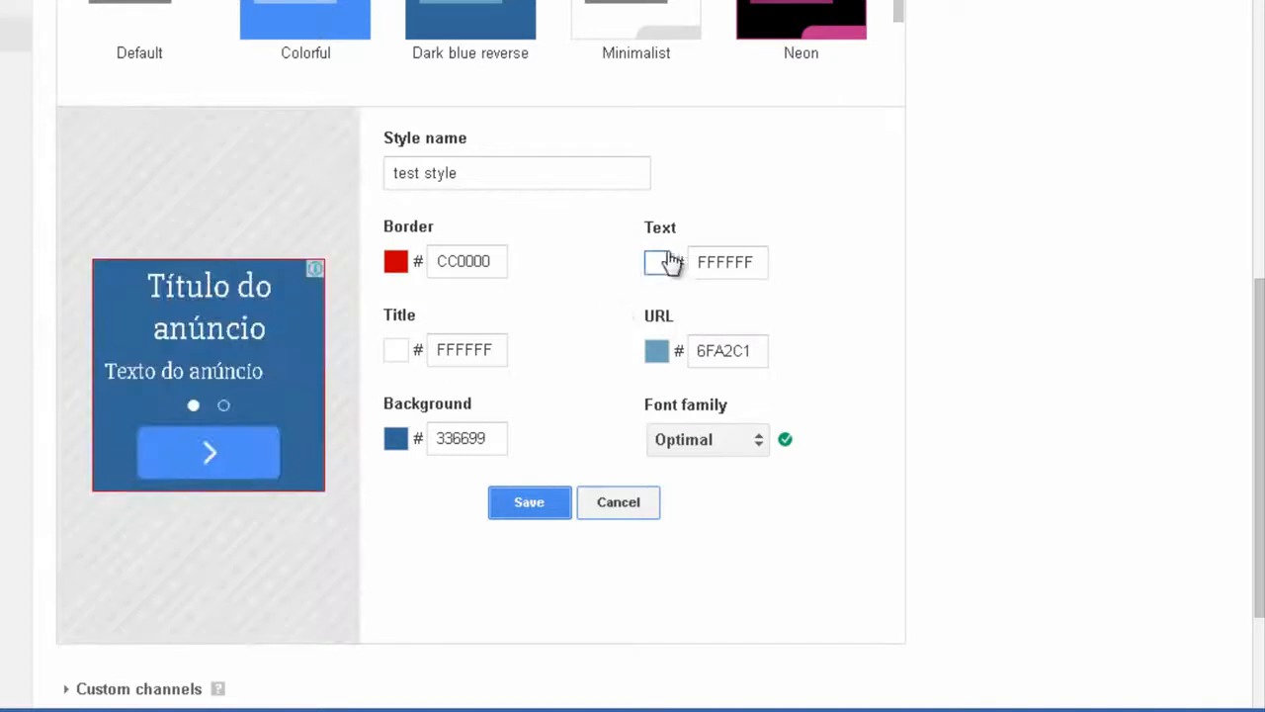
{"action": "left_click", "coordinate": [655, 265]}
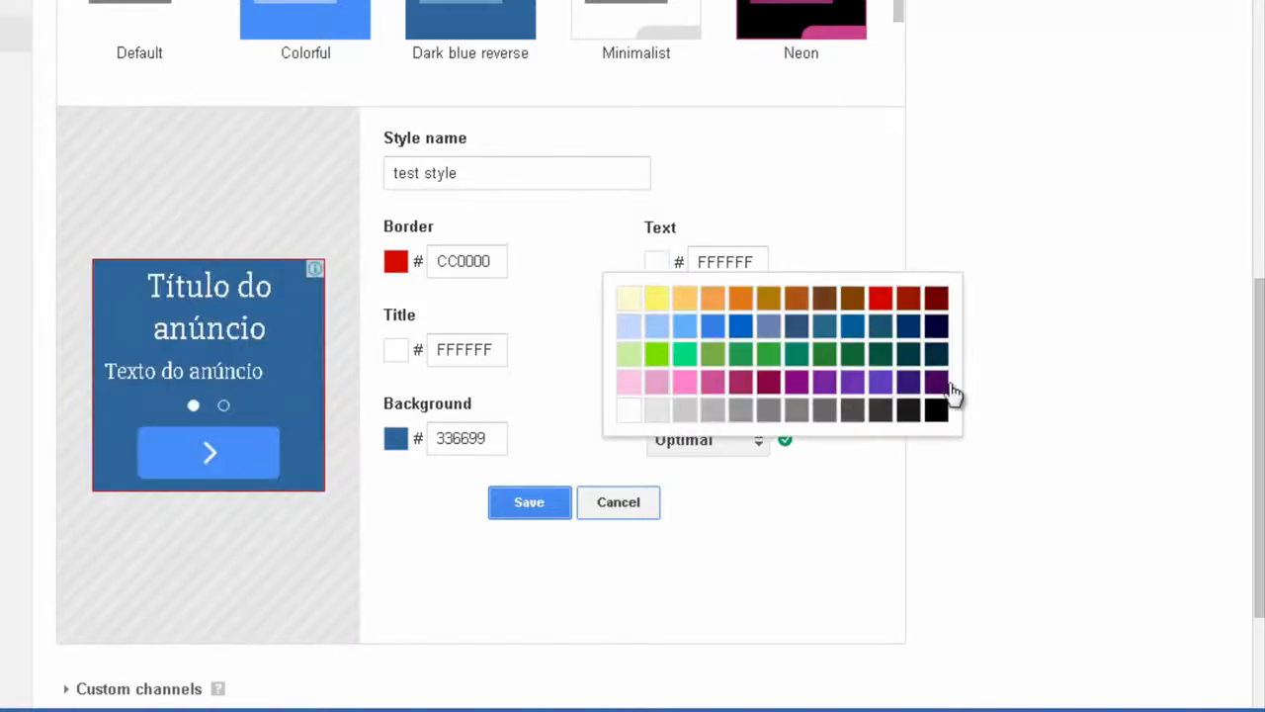
{"action": "left_click", "coordinate": [881, 299]}
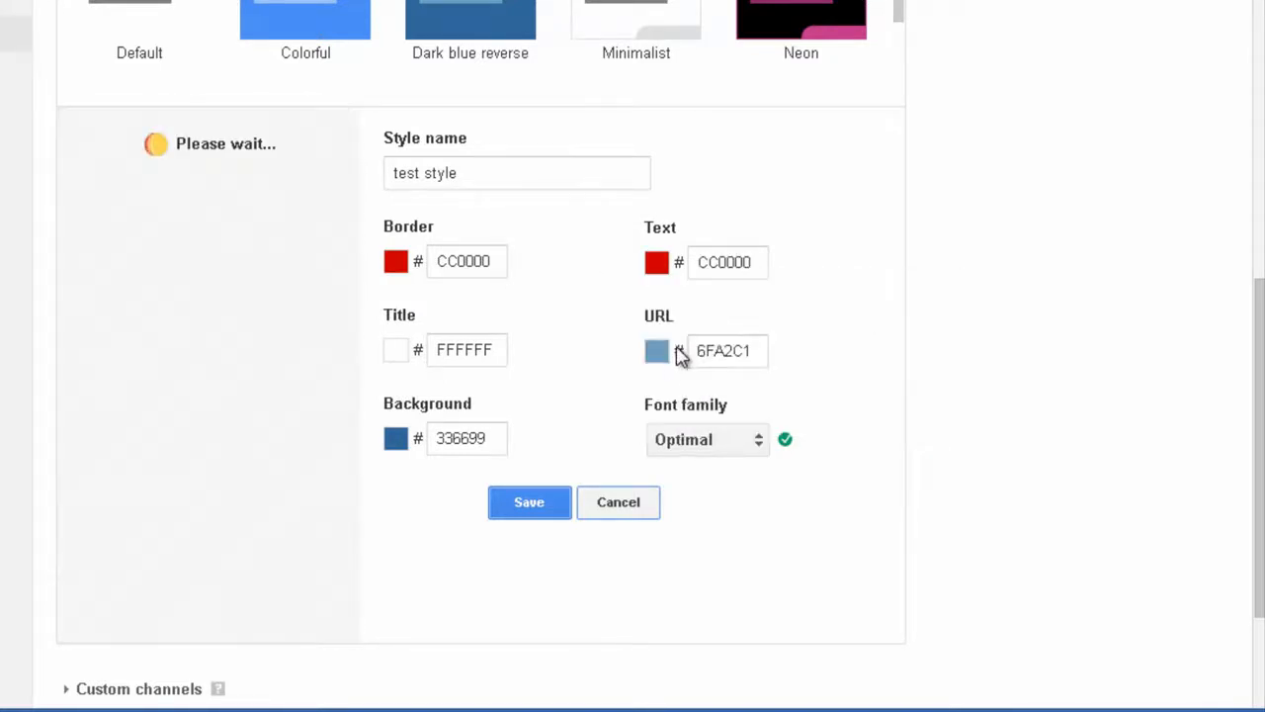
- Set the test style's title color to CC0000, URL color to 00FF80 and background color to FFFF66
{"action": "left_click", "coordinate": [396, 353]}
{"action": "left_click", "coordinate": [619, 385]}
{"action": "left_click", "coordinate": [656, 352]}
{"action": "left_click", "coordinate": [682, 442]}
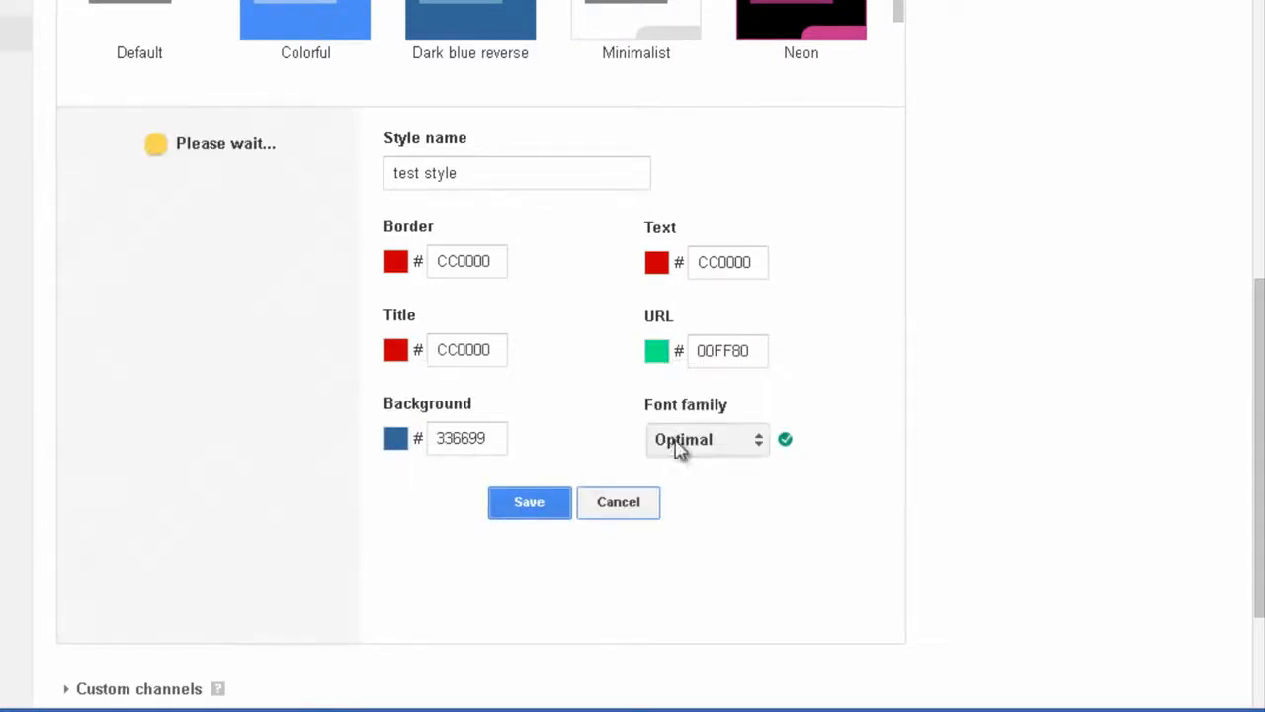
{"action": "left_click", "coordinate": [395, 441]}
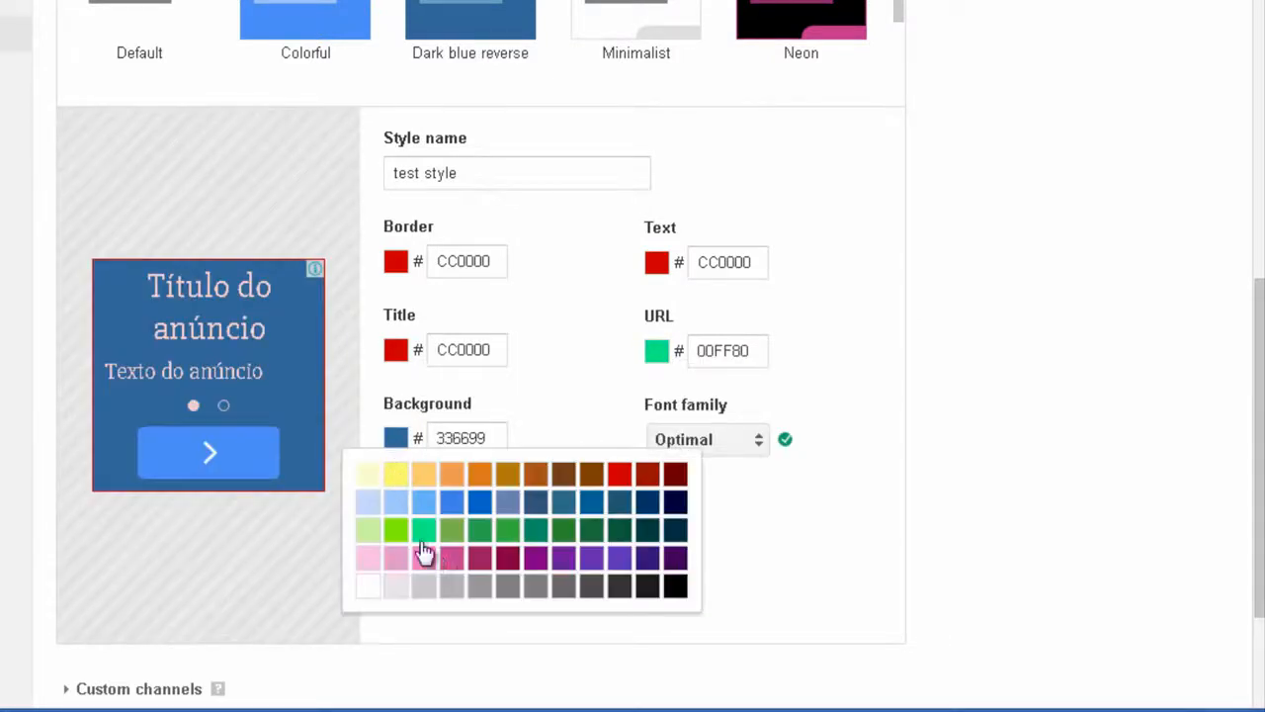
{"action": "left_click", "coordinate": [395, 475]}
- Set the test style's font family to Times and save the style
{"action": "scroll", "coordinate": [752, 415], "scroll_direction": "down", "scroll_amount": 1}
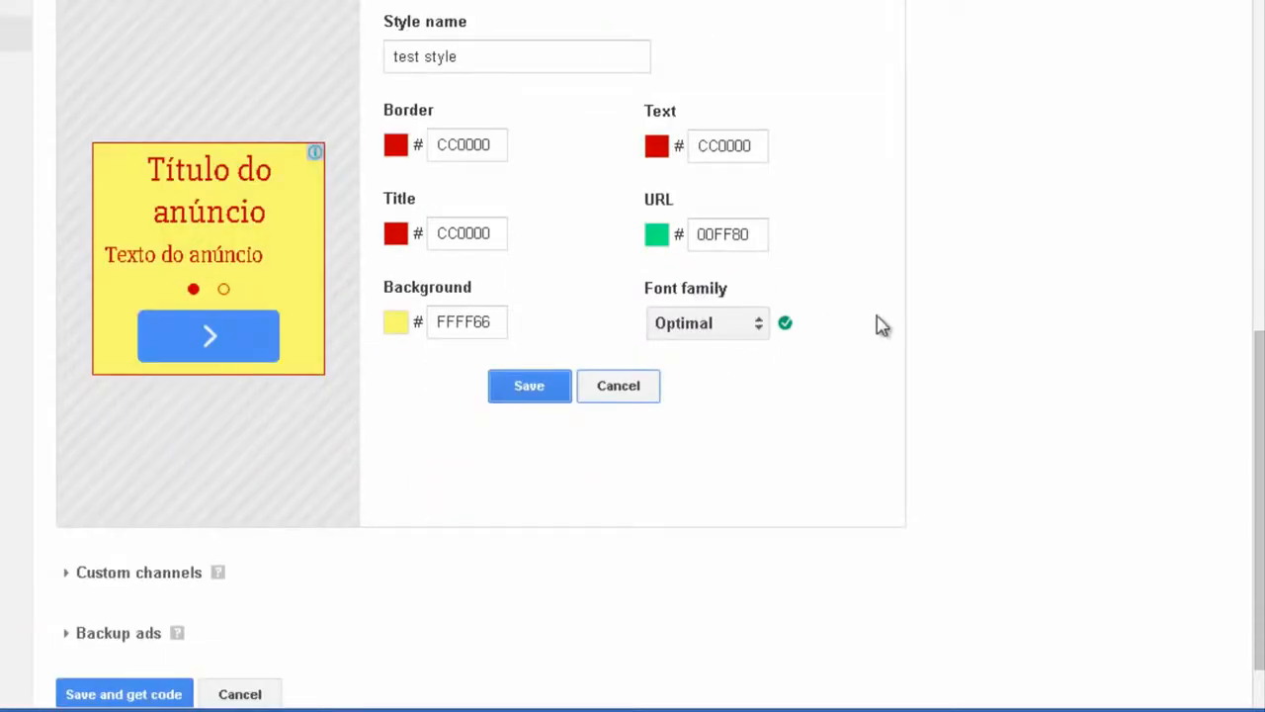
{"action": "left_click", "coordinate": [689, 326]}
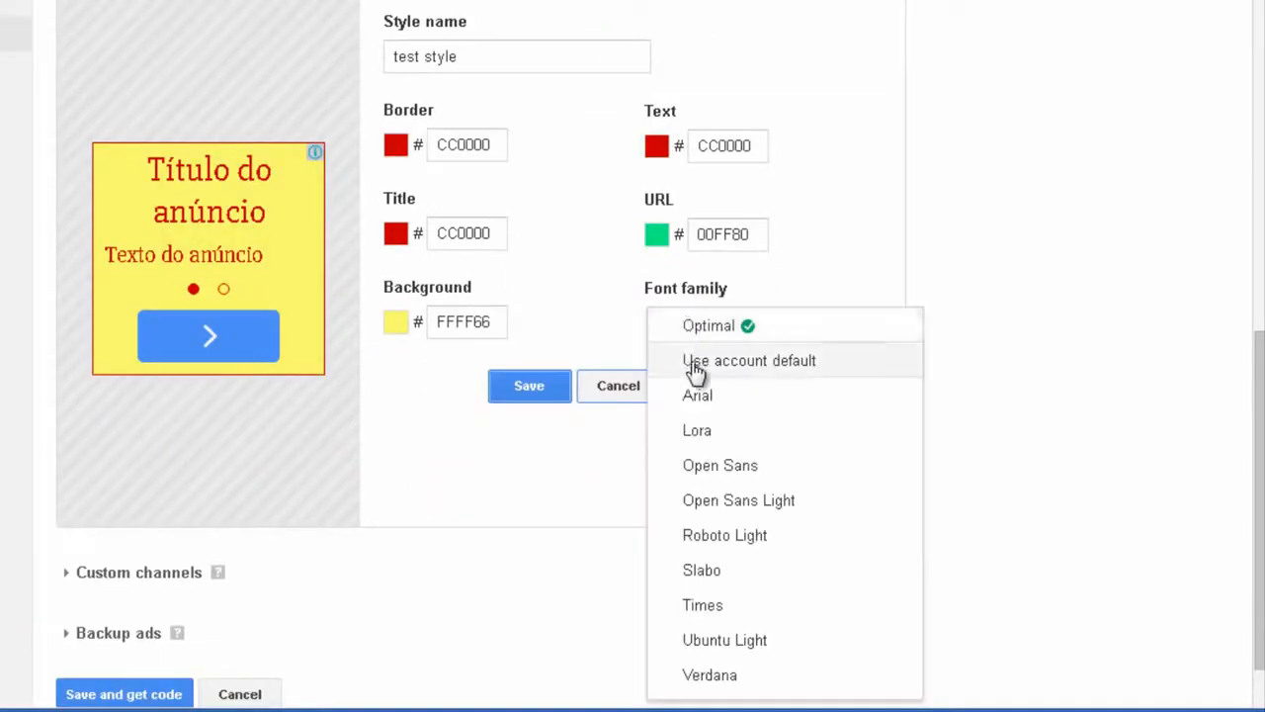
{"action": "scroll", "coordinate": [682, 435], "scroll_direction": "down", "scroll_amount": 1}
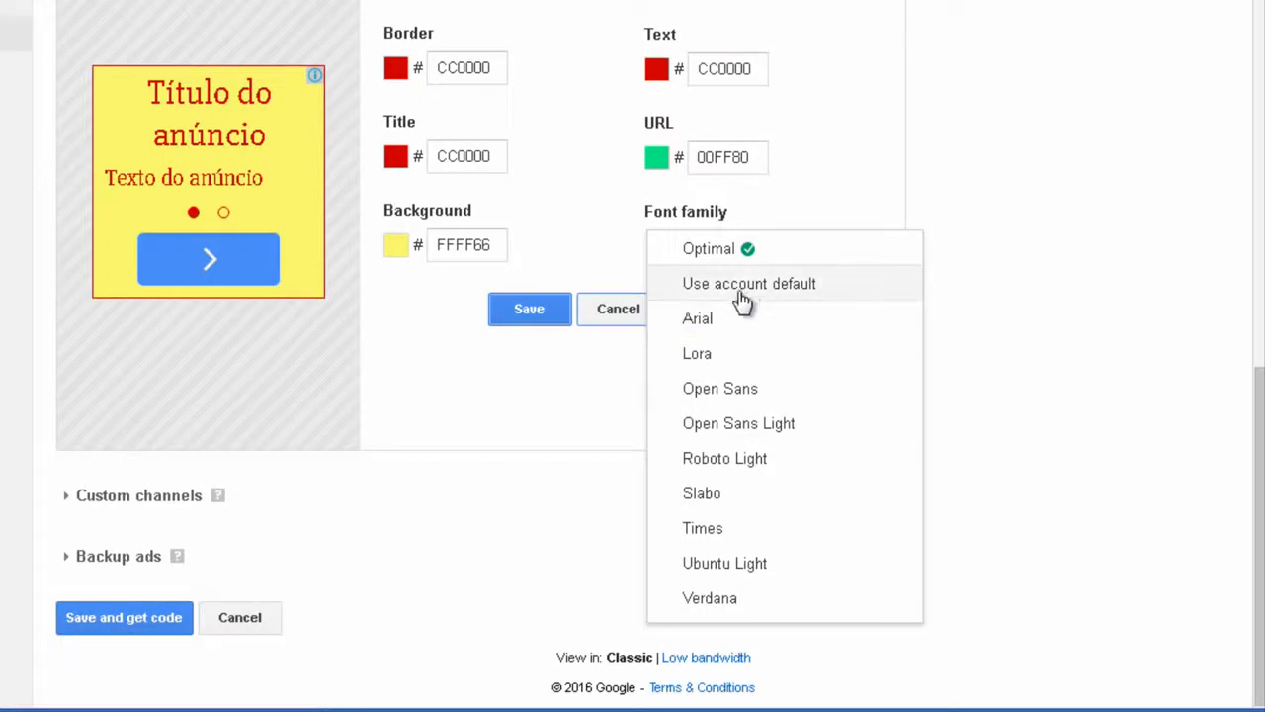
{"action": "left_click", "coordinate": [713, 531]}
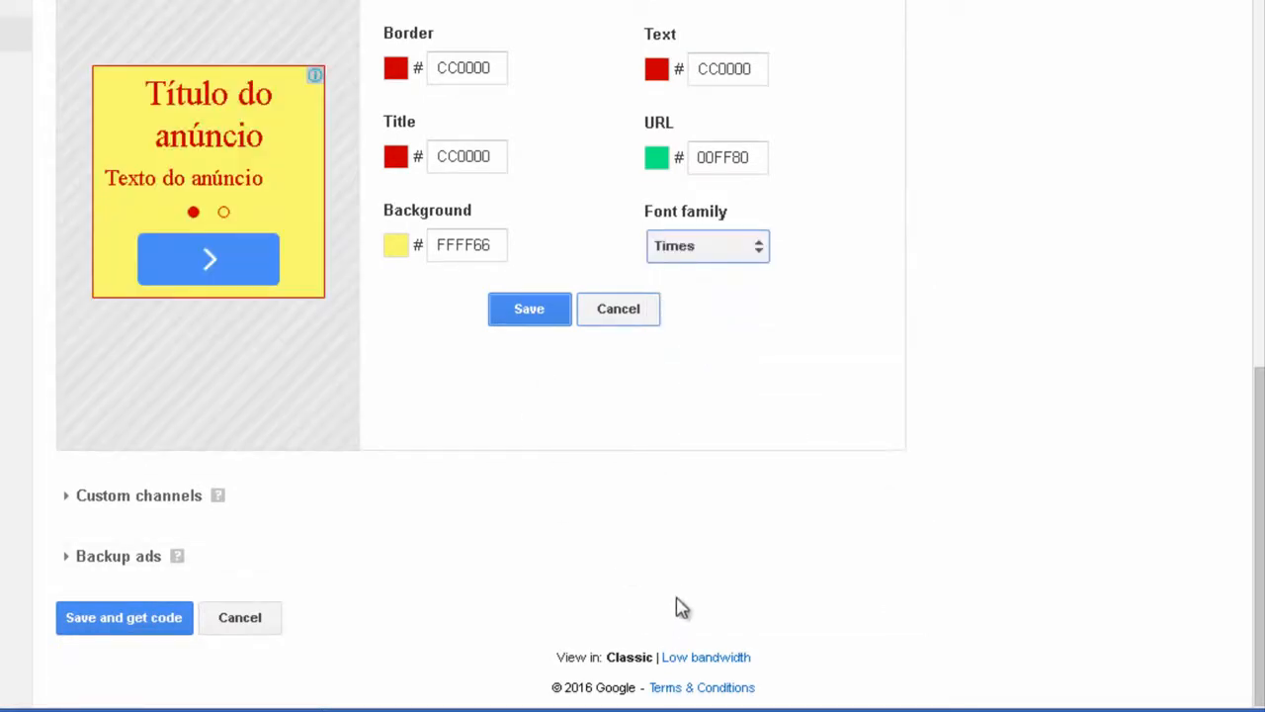
{"action": "scroll", "coordinate": [681, 603], "scroll_direction": "up", "scroll_amount": 1}
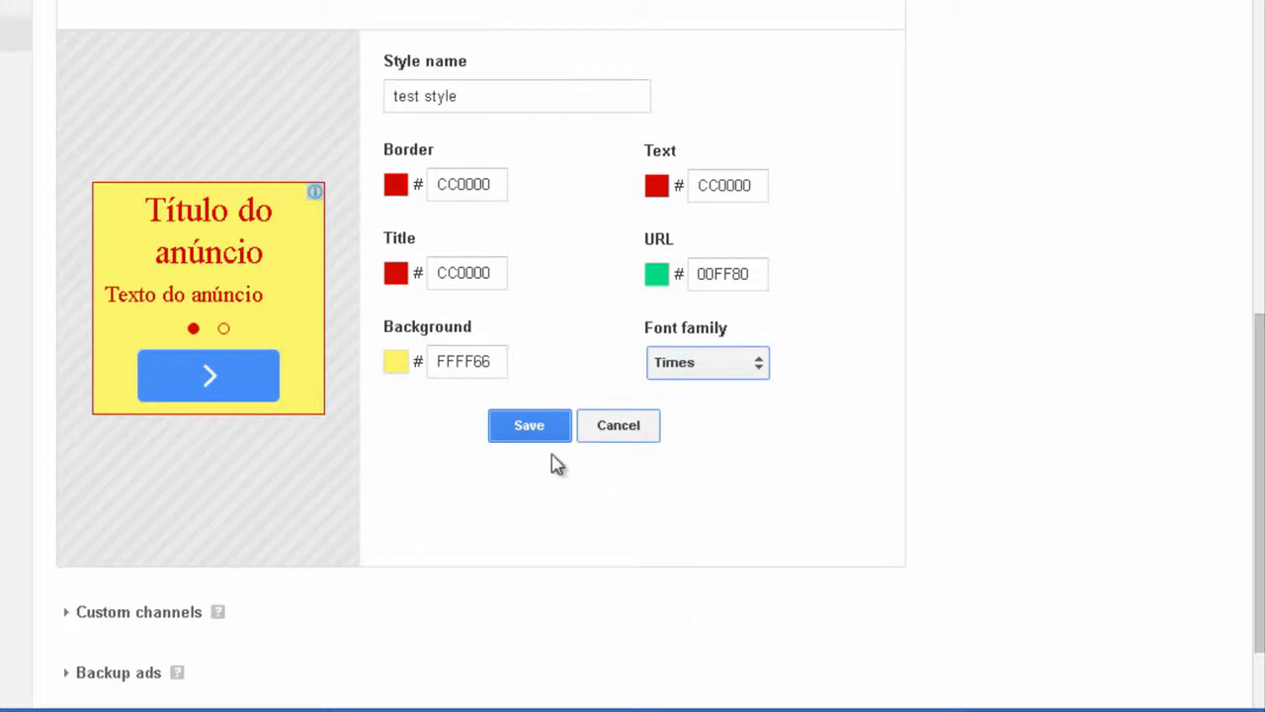
{"action": "left_click", "coordinate": [516, 432]}
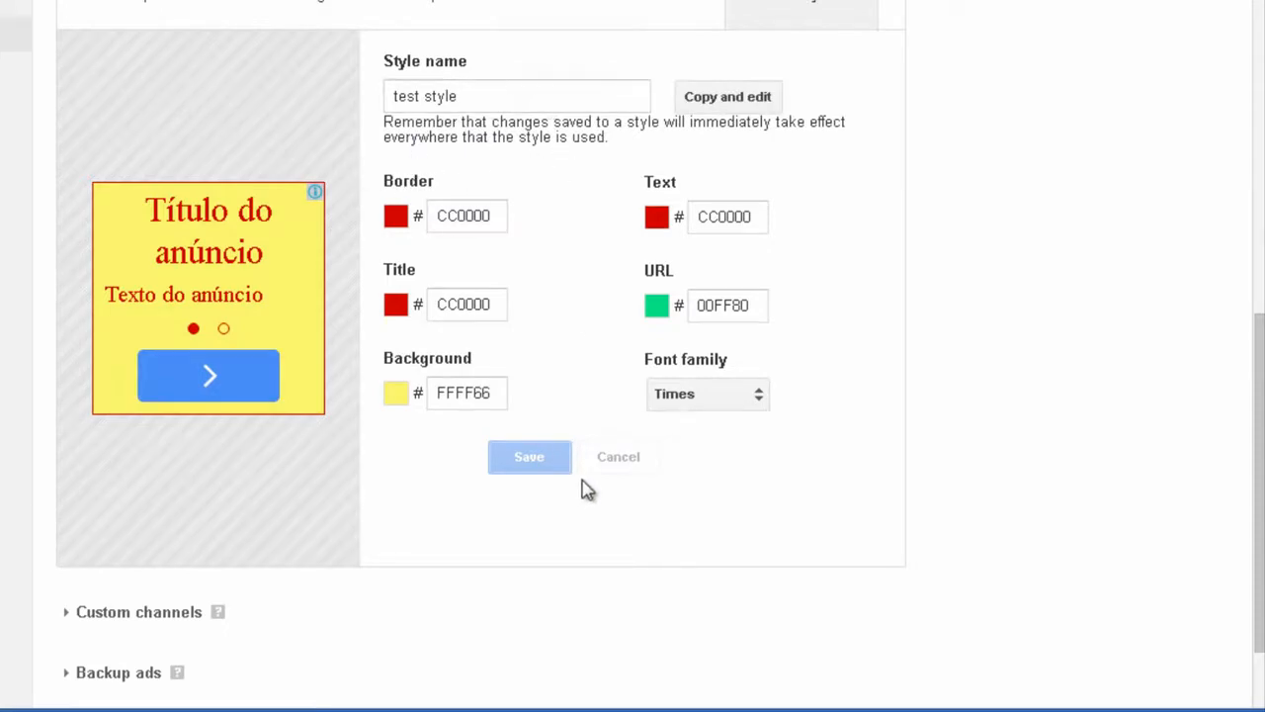
- Save the ad unit and copy its complete generated ad code
{"action": "scroll", "coordinate": [585, 487], "scroll_direction": "down", "scroll_amount": 2}
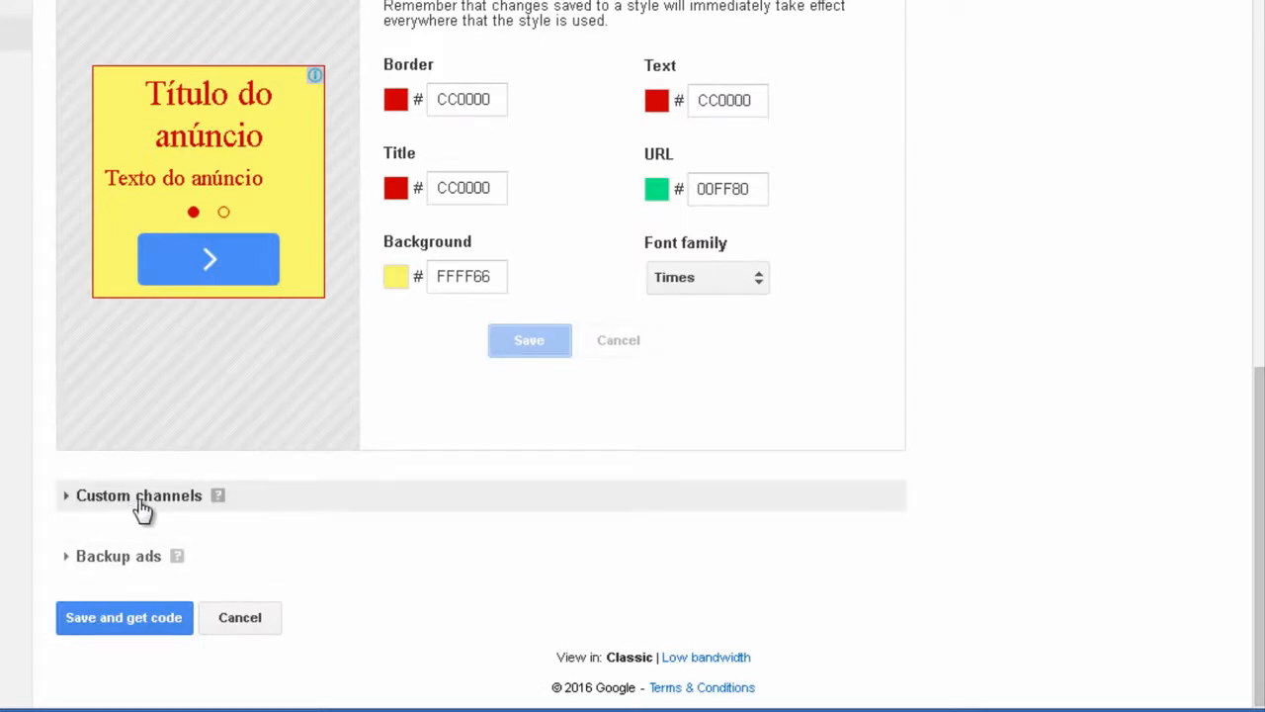
{"action": "mouse_move", "coordinate": [176, 560]}
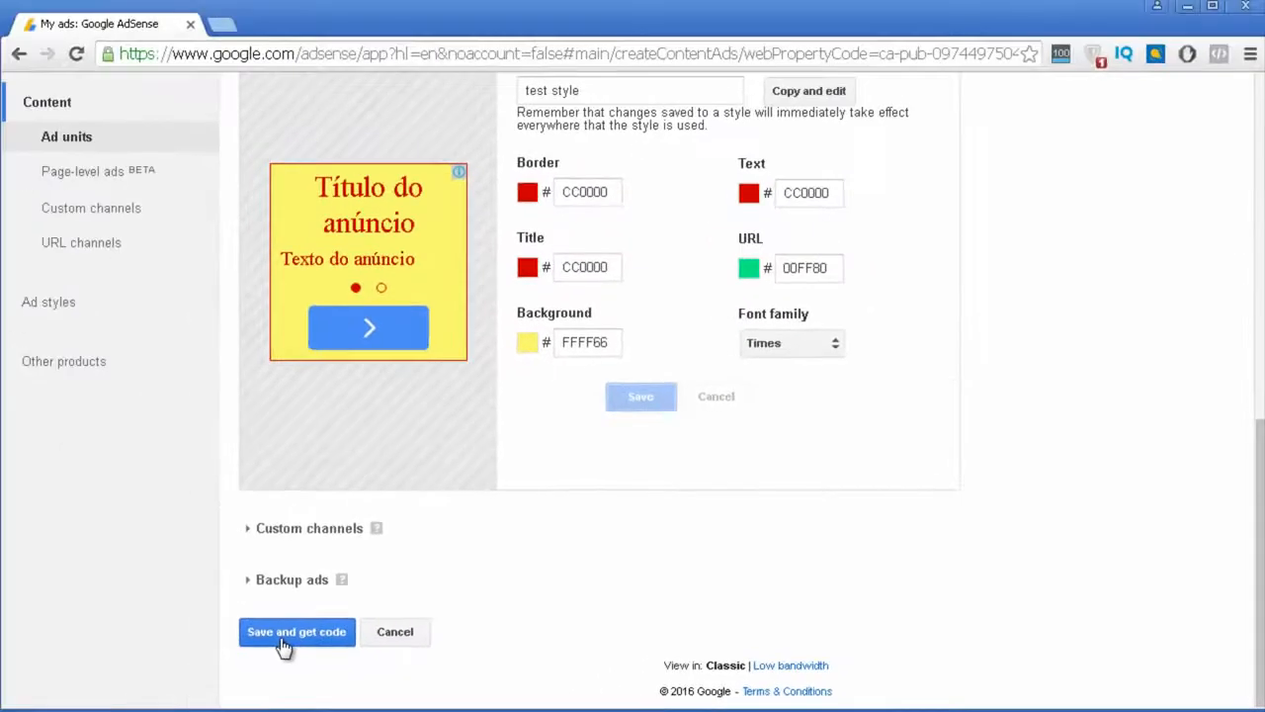
{"action": "left_click", "coordinate": [289, 637]}
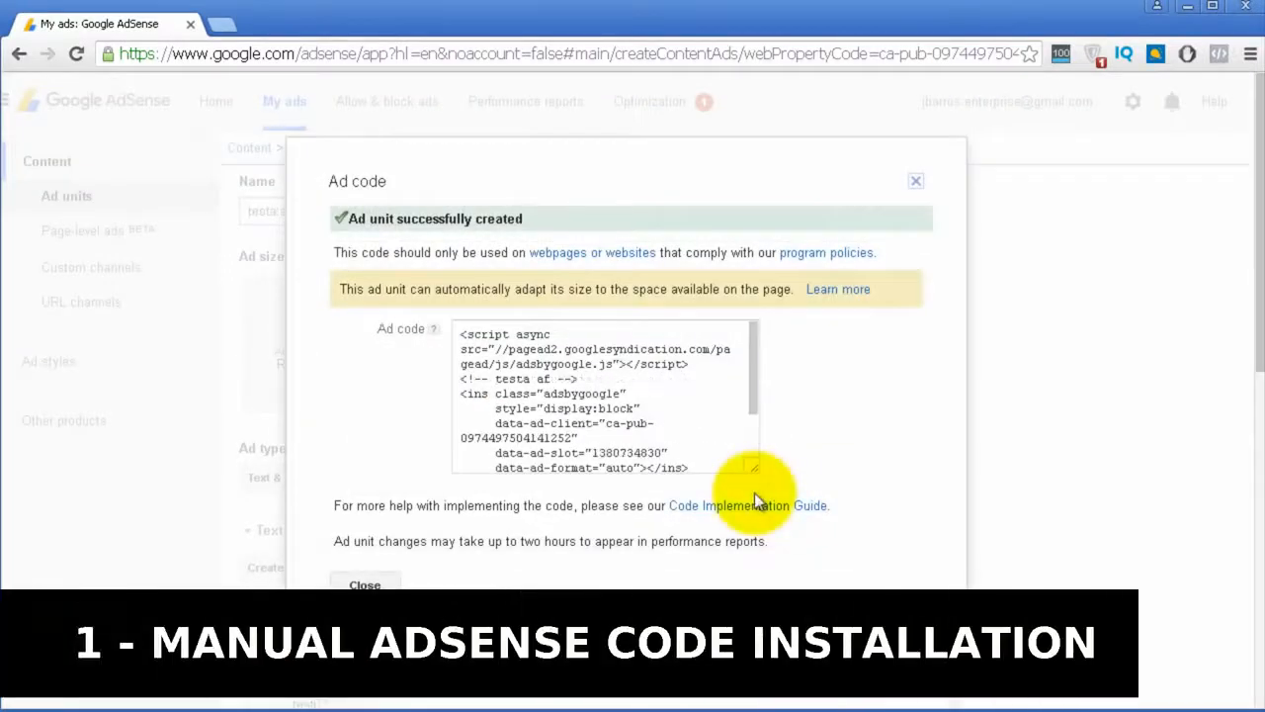
{"action": "left_click_drag", "start_coordinate": [479, 341], "coordinate": [671, 458]}
{"action": "key", "text": "ctrl+c"}
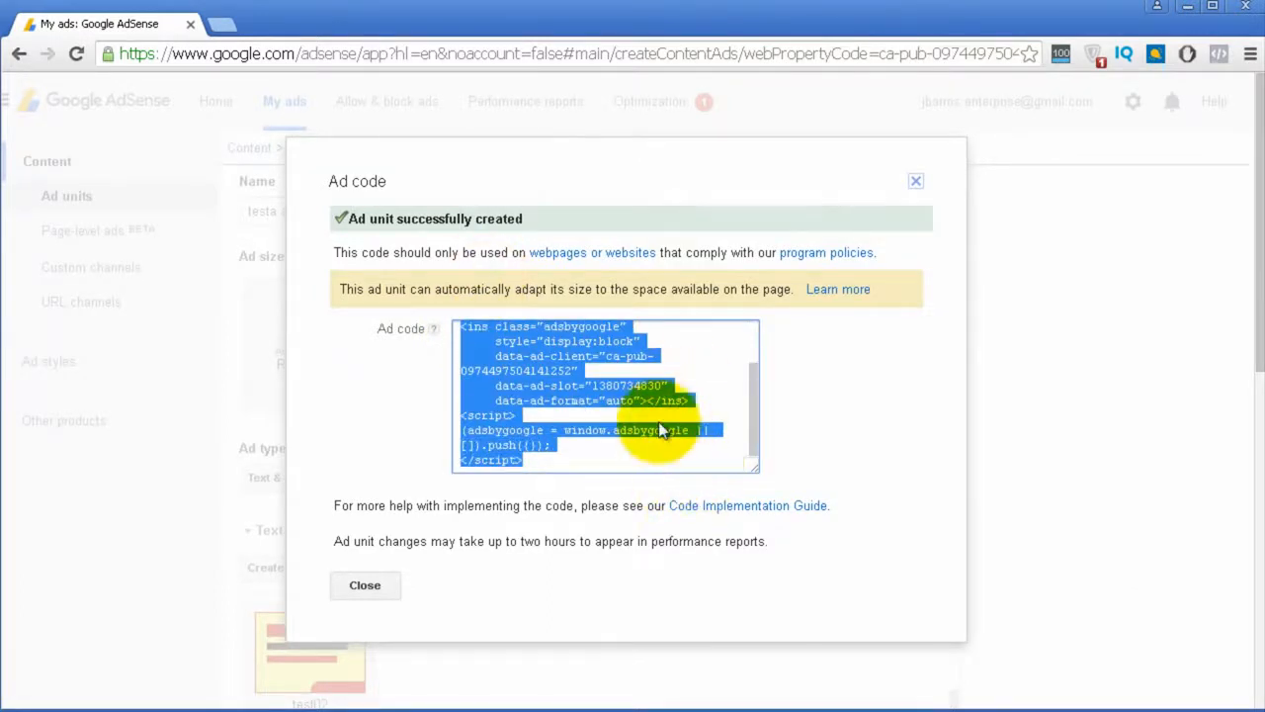
{"action": "scroll", "coordinate": [715, 421], "scroll_direction": "up", "scroll_amount": 3}
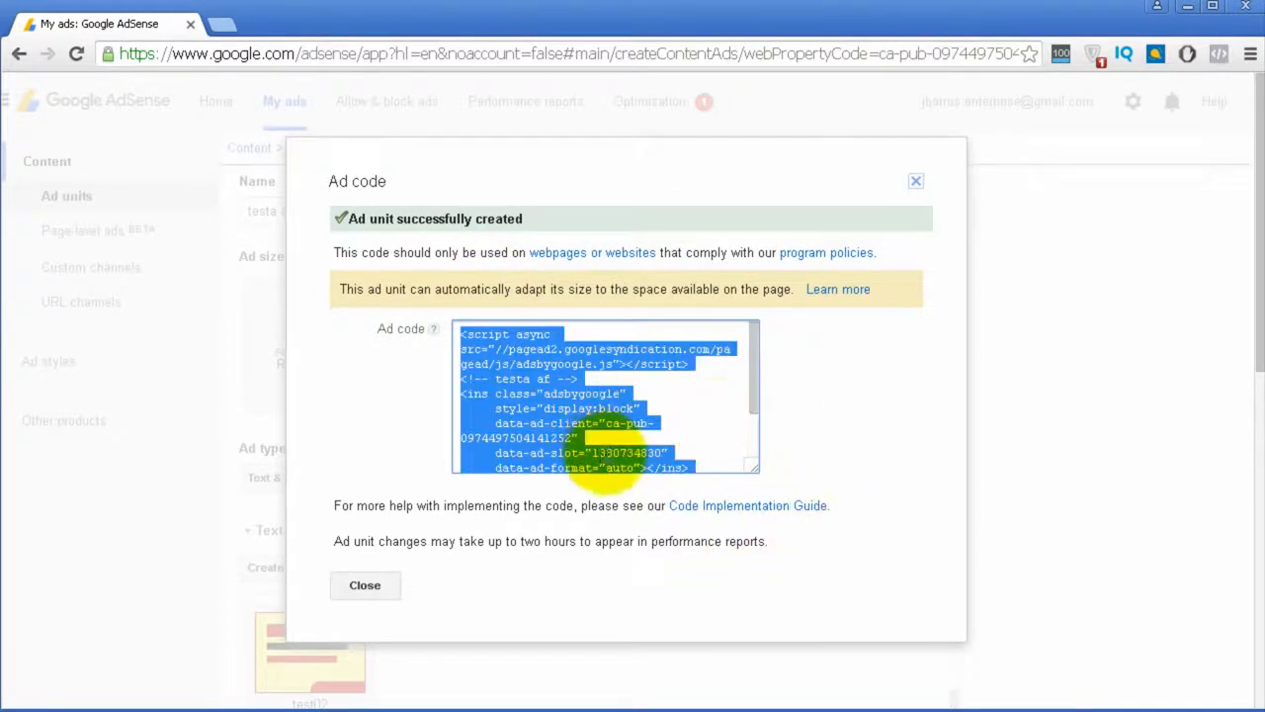
- Open prositetutorials.org in a new browser tab and go to the Widgets page of its WordPress admin
{"action": "right_click", "coordinate": [134, 26]}
{"action": "left_click", "coordinate": [159, 39]}
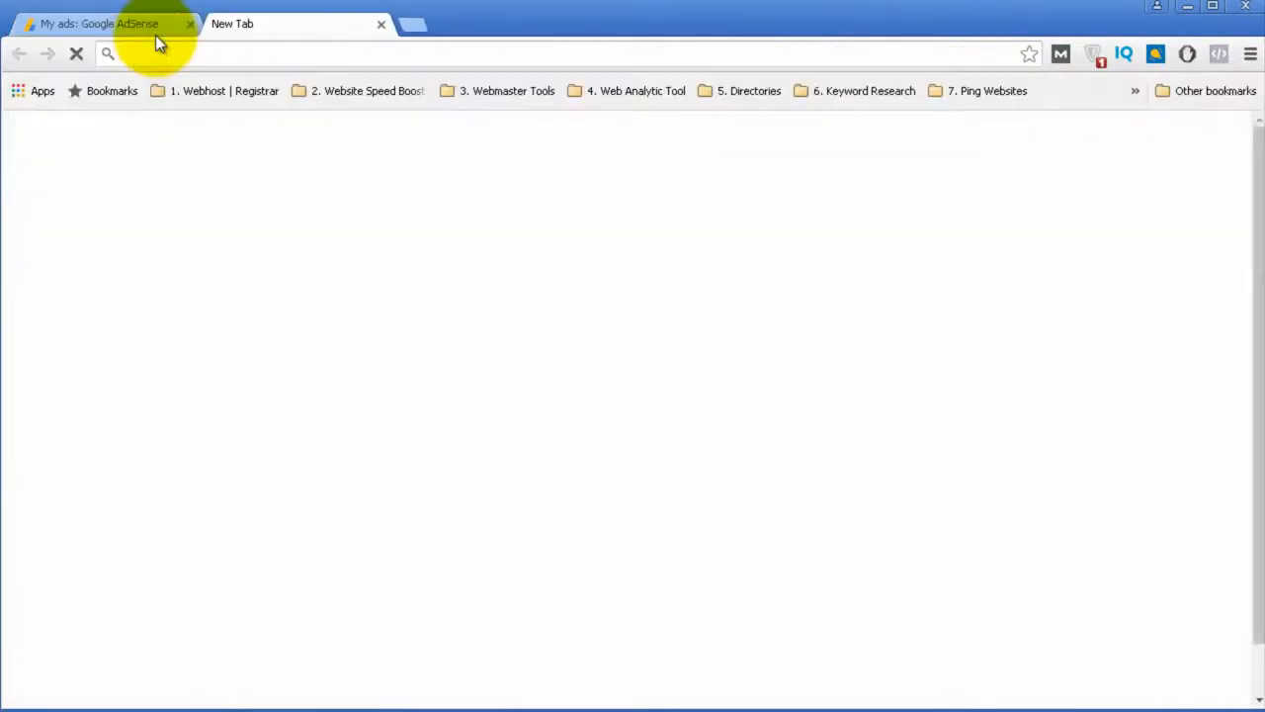
{"action": "type", "text": "prosit"}
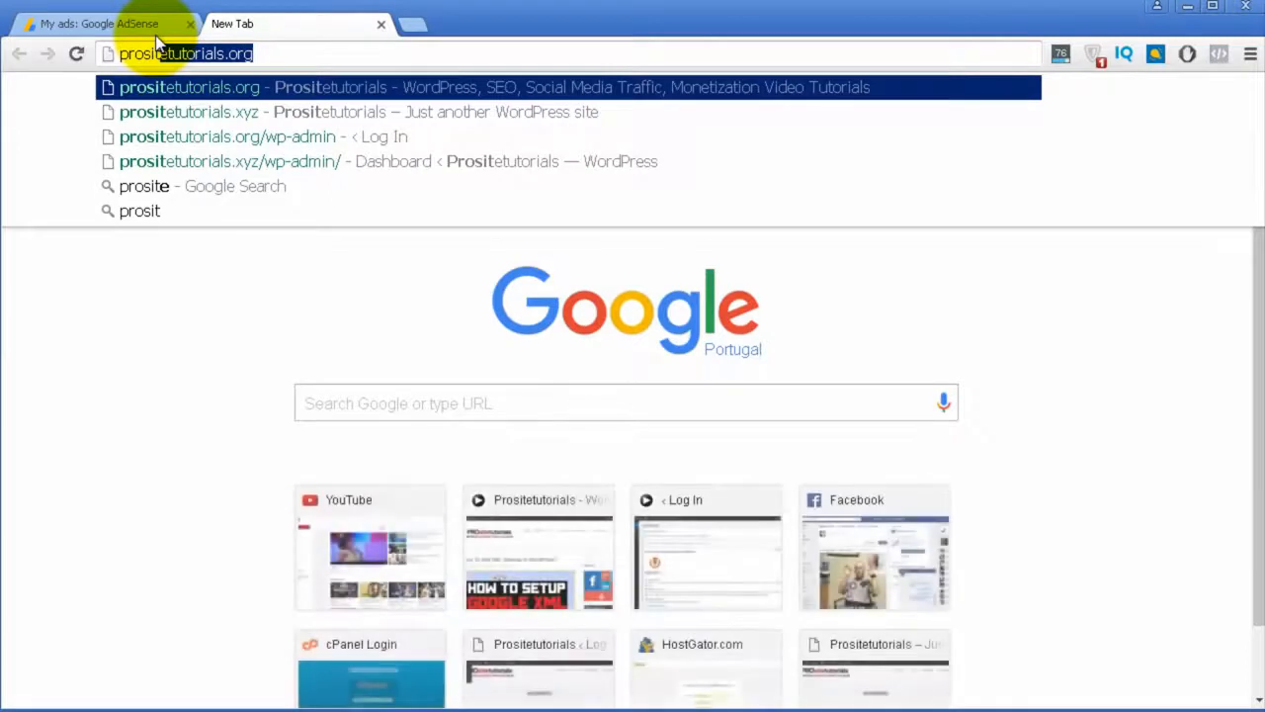
{"action": "key", "text": "Return"}
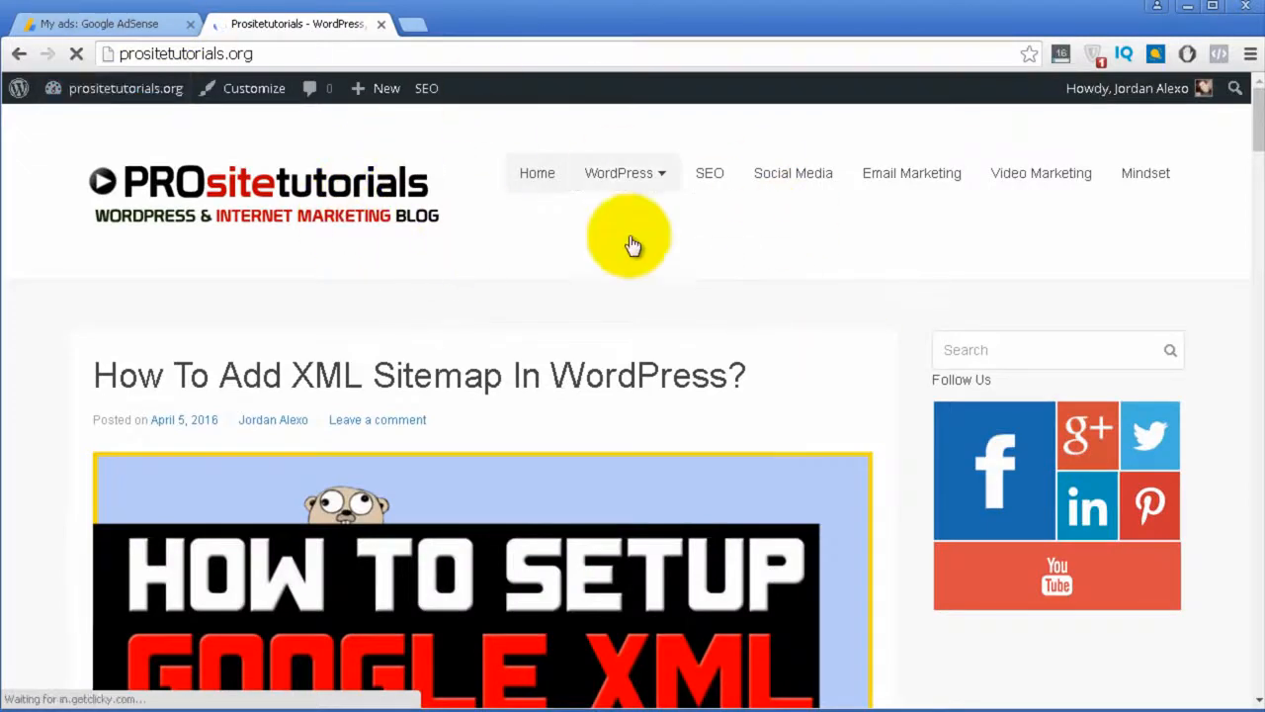
{"action": "mouse_move", "coordinate": [89, 102]}
{"action": "left_click", "coordinate": [79, 127]}
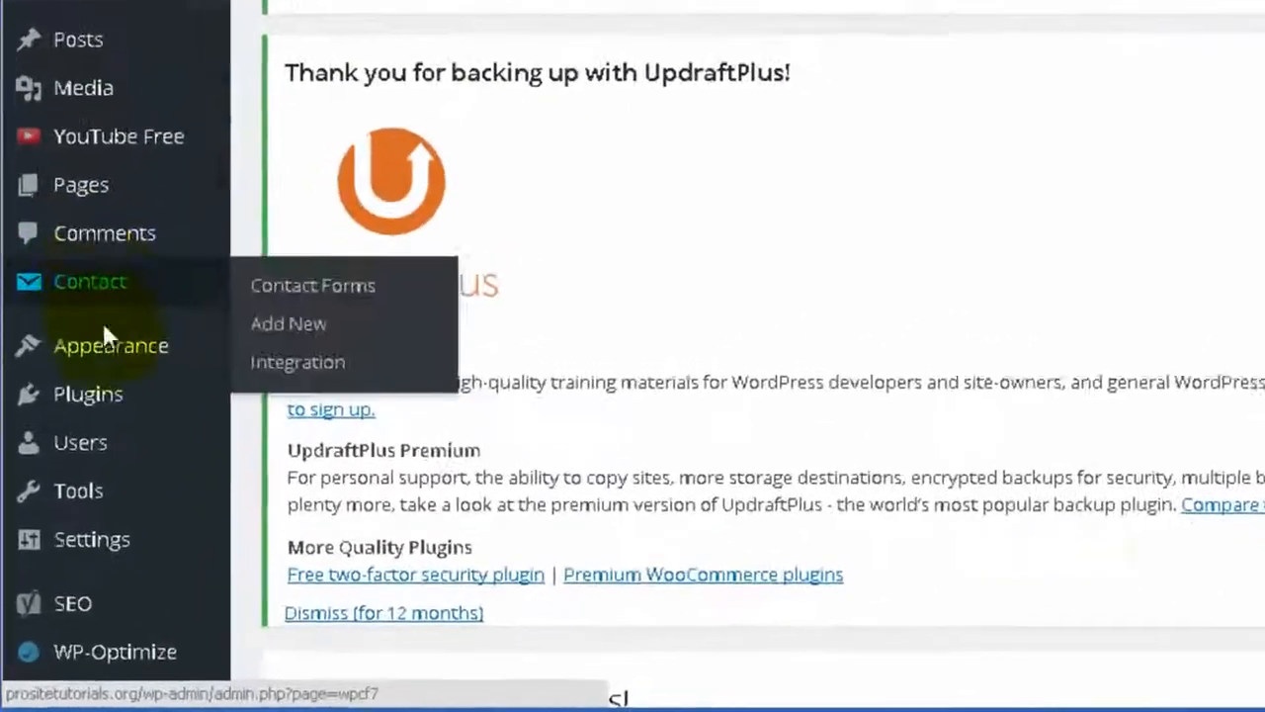
{"action": "mouse_move", "coordinate": [86, 413]}
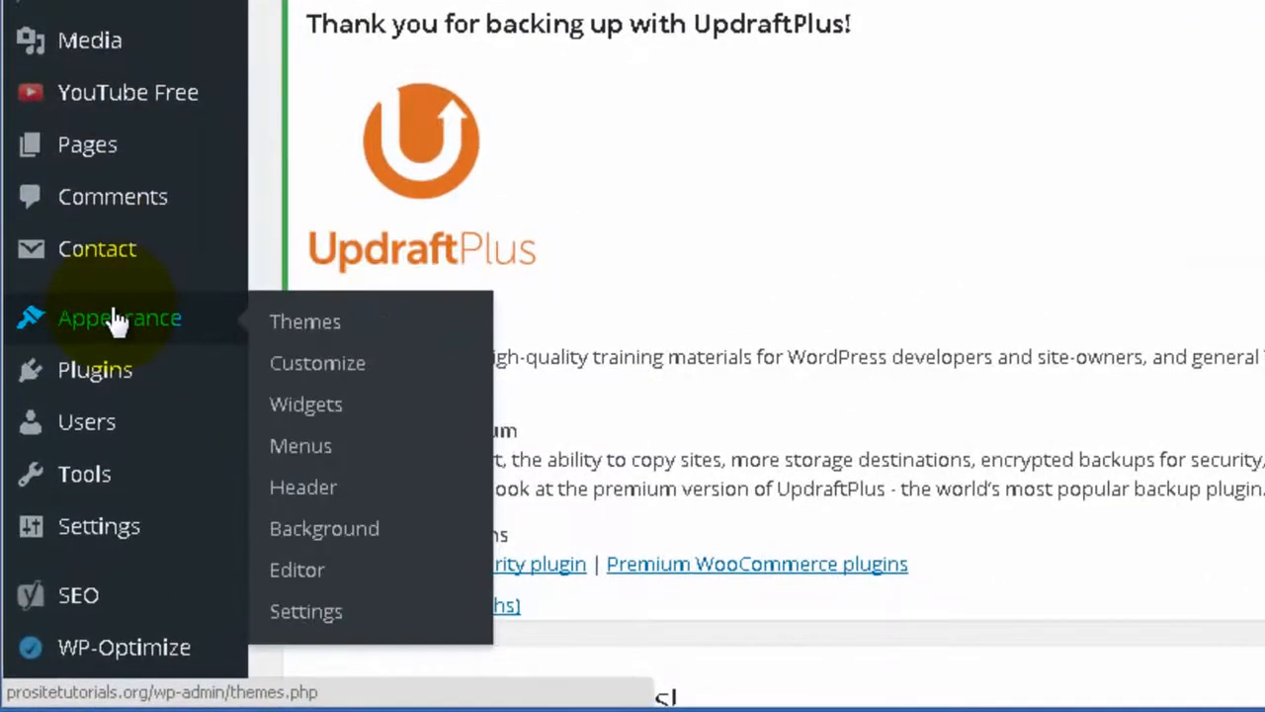
{"action": "left_click", "coordinate": [332, 416]}
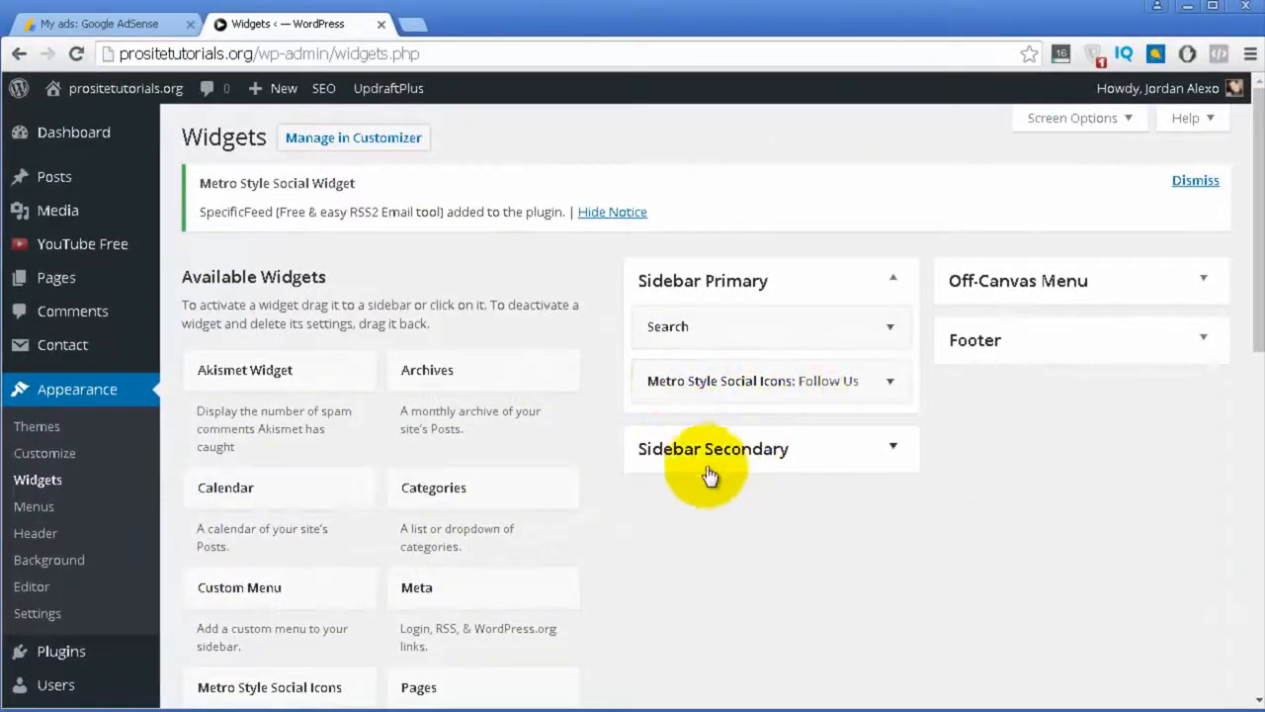
- Add a Text widget to Sidebar Primary below Metro Style Social Icons, and expand the Footer widget area
{"action": "scroll", "coordinate": [670, 465], "scroll_direction": "down", "scroll_amount": 2}
{"action": "scroll", "coordinate": [667, 458], "scroll_direction": "down", "scroll_amount": 1}
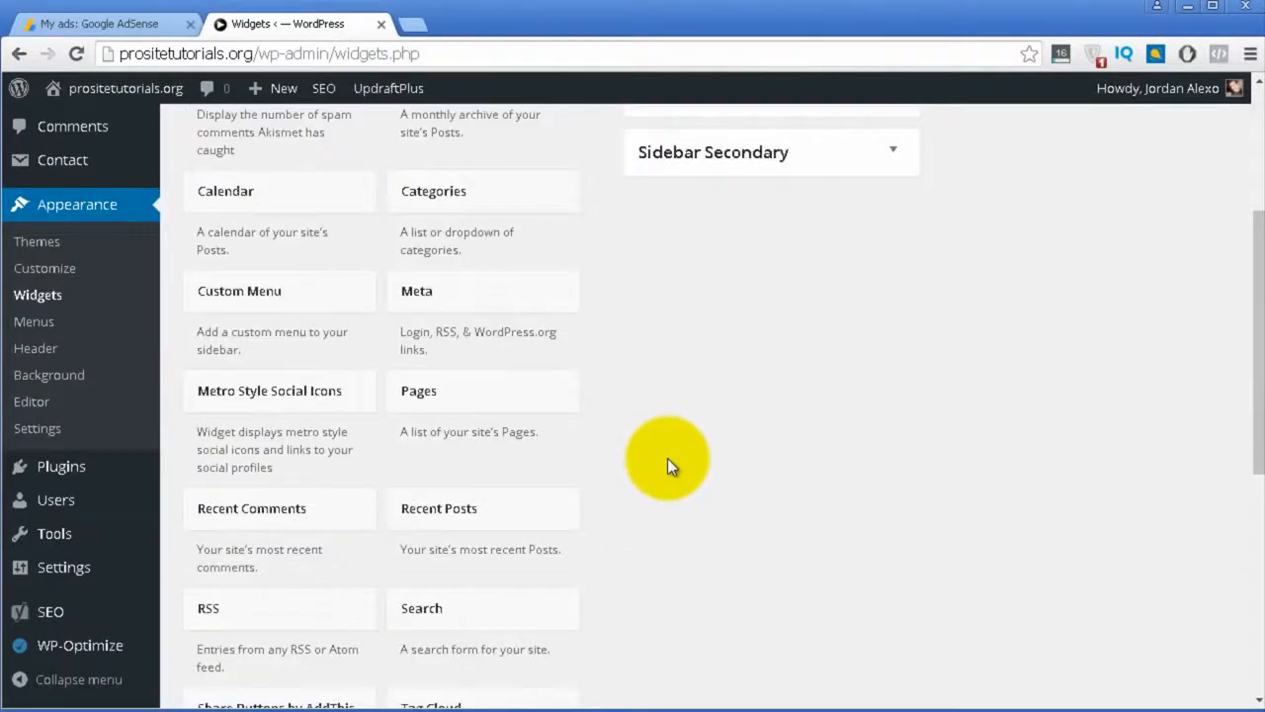
{"action": "scroll", "coordinate": [667, 458], "scroll_direction": "down", "scroll_amount": 2}
{"action": "scroll", "coordinate": [667, 458], "scroll_direction": "down", "scroll_amount": 1}
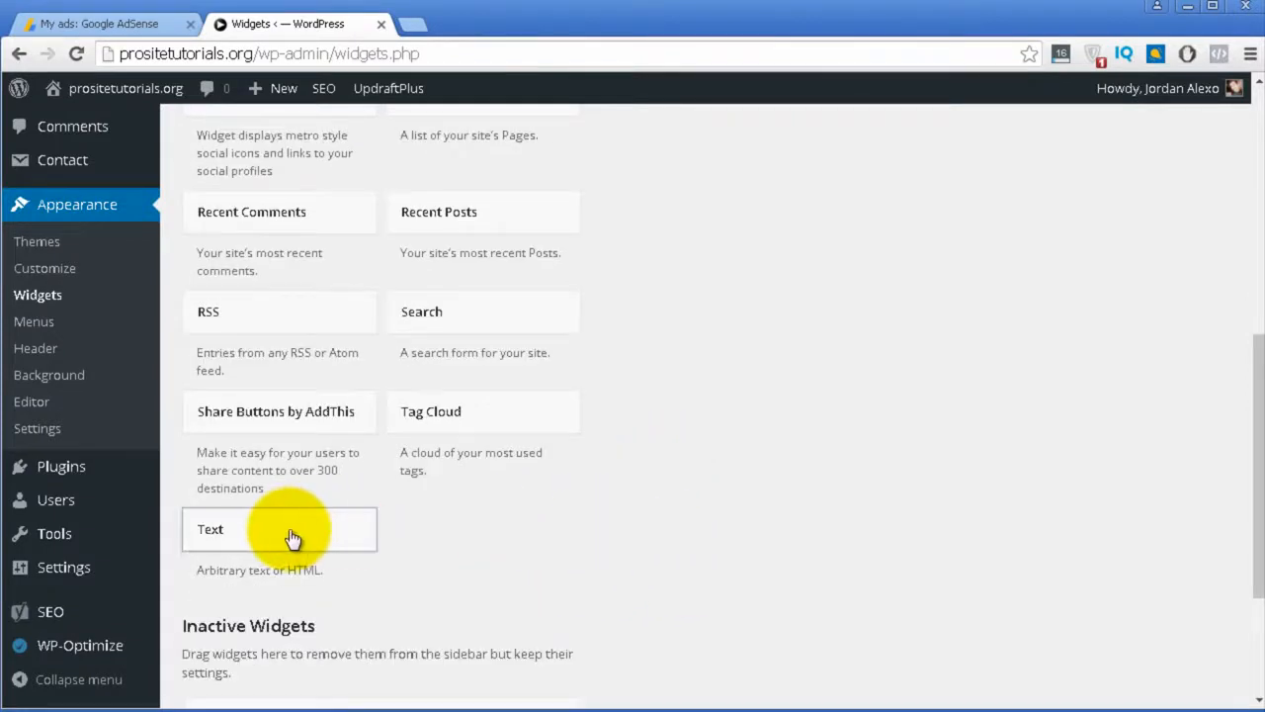
{"action": "left_click_drag", "start_coordinate": [262, 546], "coordinate": [312, 524]}
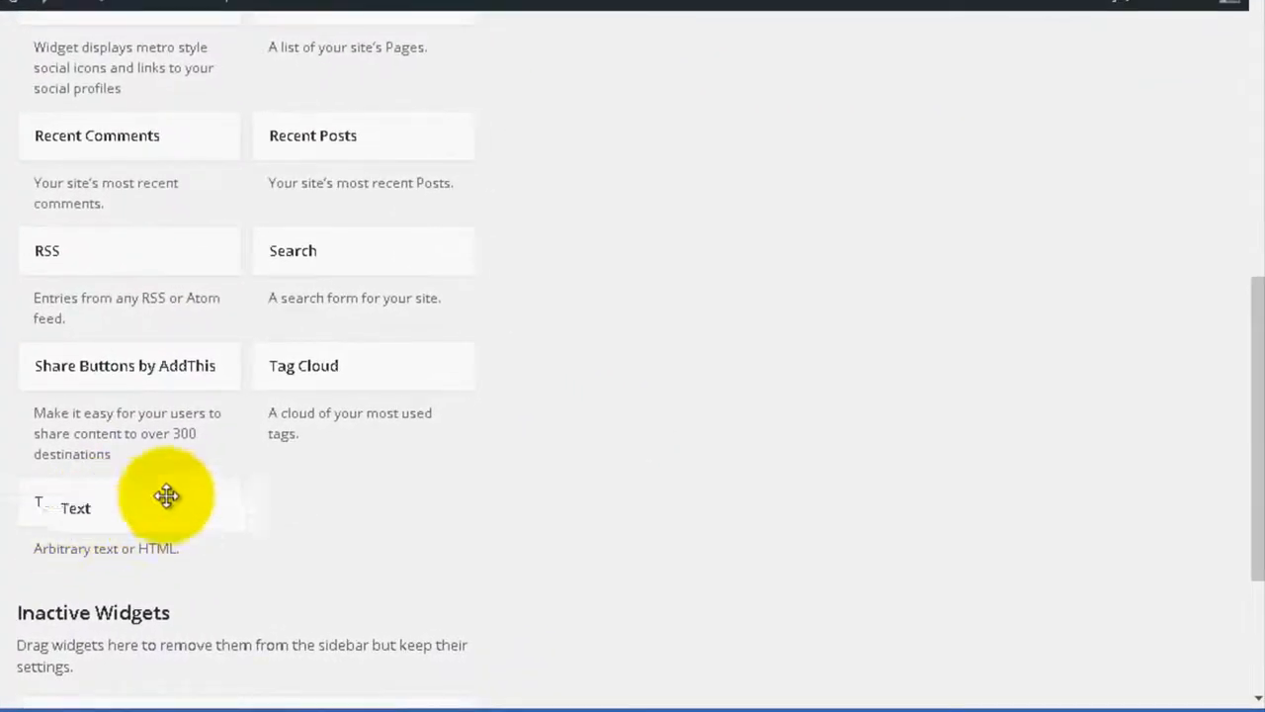
{"action": "left_click_drag", "start_coordinate": [166, 495], "coordinate": [655, 403]}
{"action": "scroll", "coordinate": [918, 494], "scroll_direction": "down", "scroll_amount": 1}
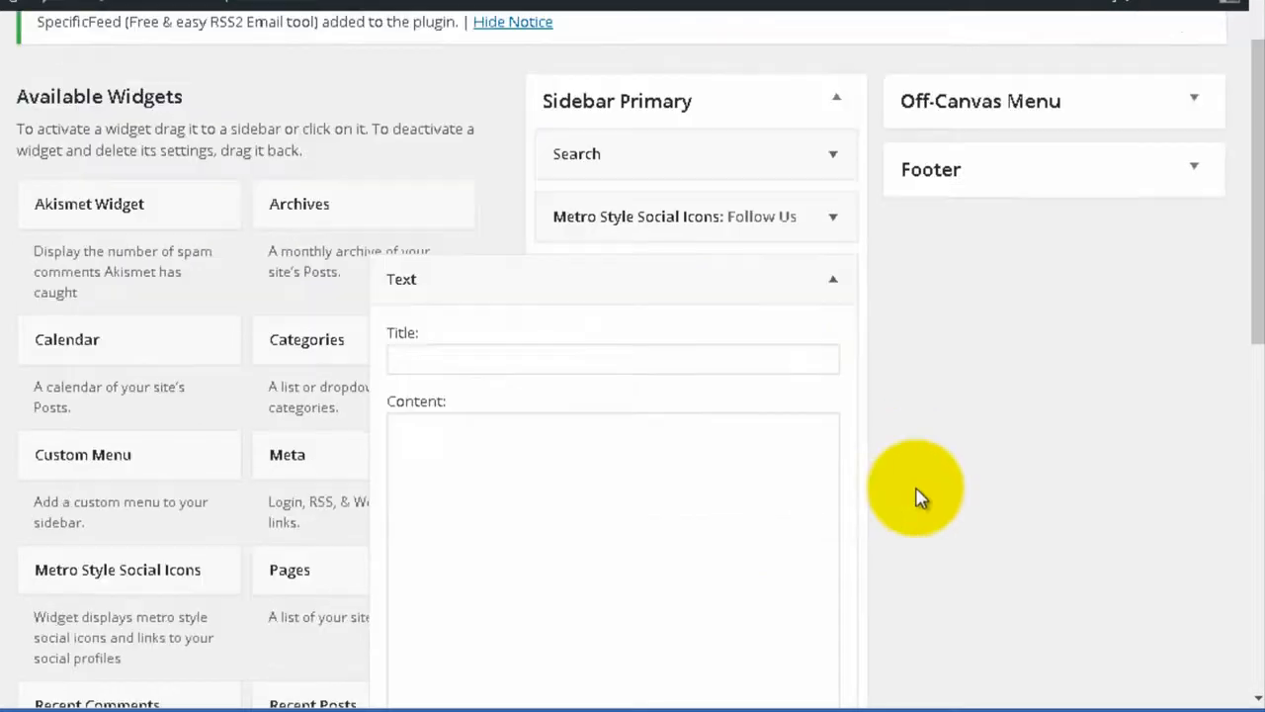
{"action": "scroll", "coordinate": [939, 435], "scroll_direction": "down", "scroll_amount": 1}
{"action": "scroll", "coordinate": [805, 244], "scroll_direction": "up", "scroll_amount": 1}
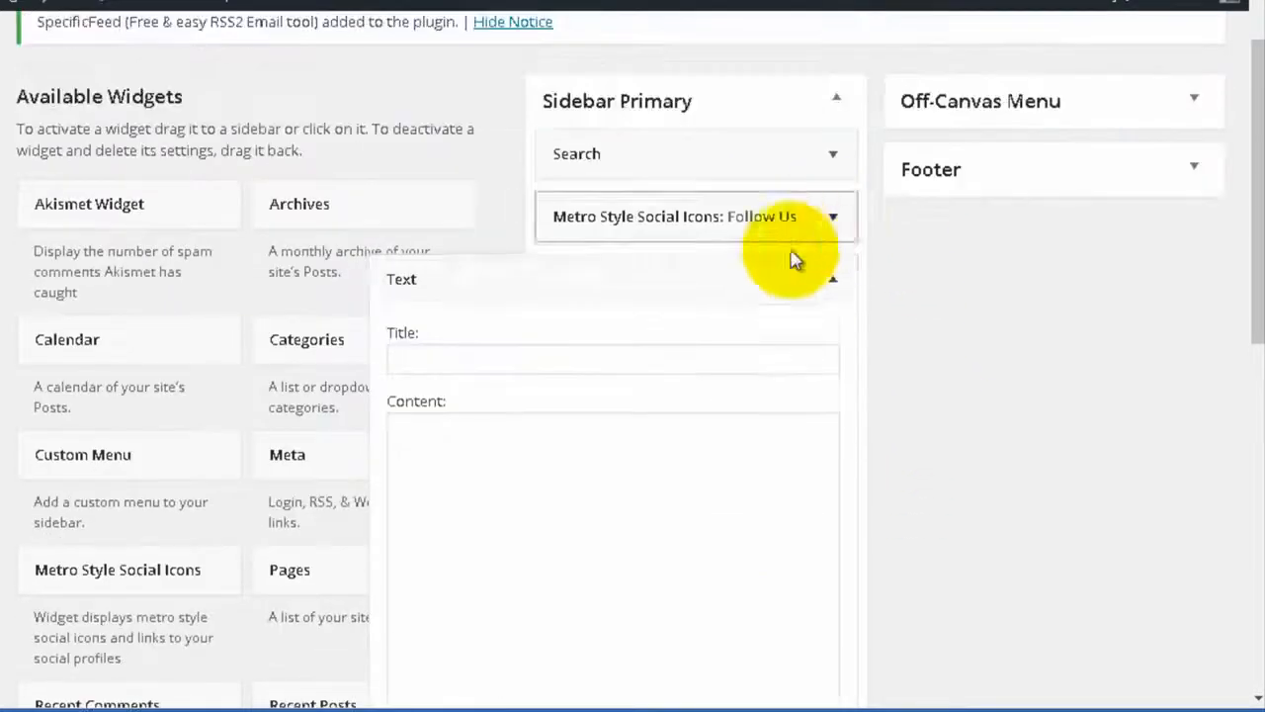
{"action": "mouse_move", "coordinate": [765, 286]}
{"action": "left_mouse_down"}
{"action": "mouse_move", "coordinate": [987, 190]}
{"action": "mouse_move", "coordinate": [1158, 150]}
{"action": "mouse_move", "coordinate": [920, 248]}
{"action": "mouse_move", "coordinate": [1158, 132]}
{"action": "mouse_move", "coordinate": [748, 289]}
{"action": "left_mouse_up"}
{"action": "left_click", "coordinate": [1048, 185]}
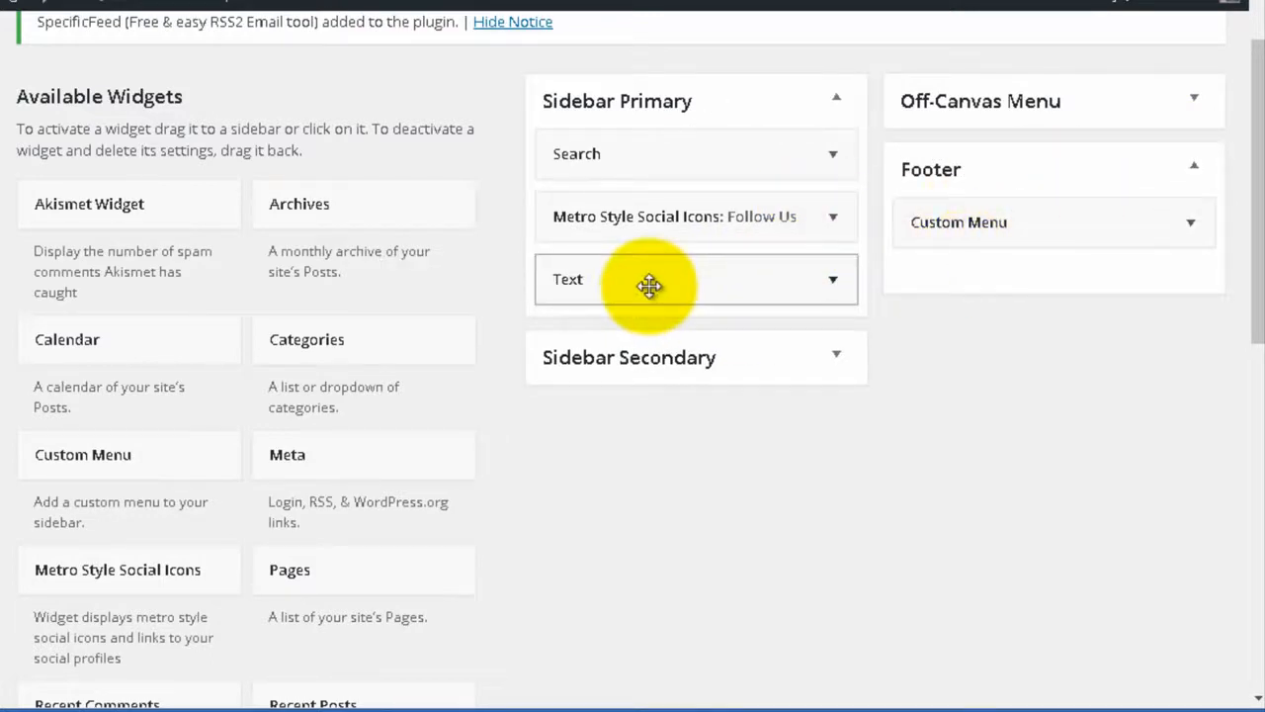
- Paste the copied AdSense code into the content of the Sidebar Primary Text widget and save the widget
{"action": "left_click", "coordinate": [714, 295]}
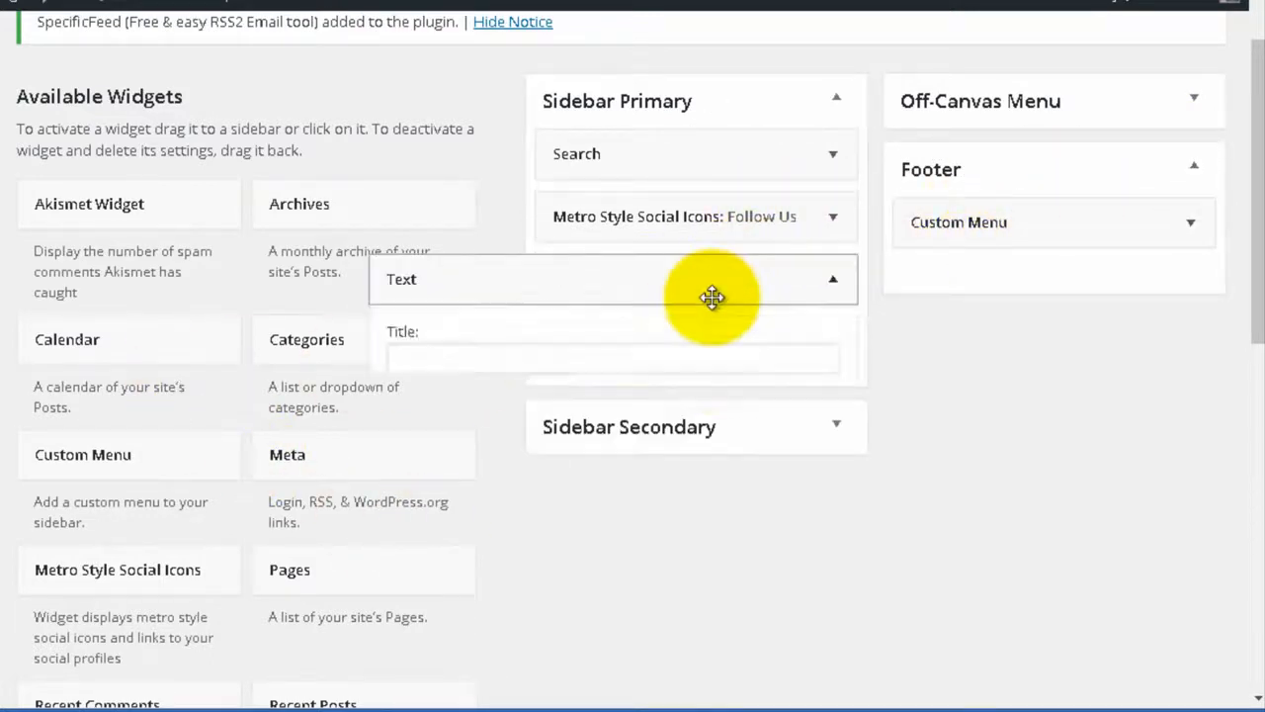
{"action": "scroll", "coordinate": [713, 297], "scroll_direction": "down", "scroll_amount": 3}
{"action": "left_click", "coordinate": [603, 258]}
{"action": "key", "text": "ctrl+v"}
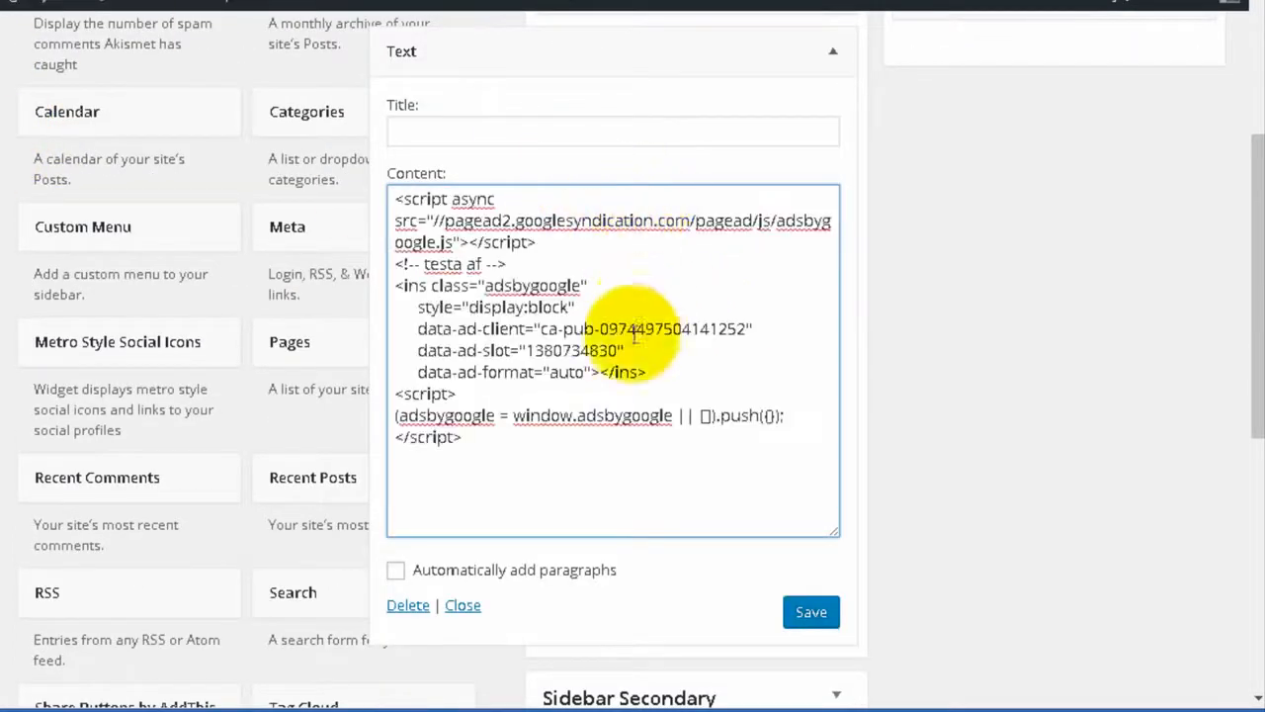
{"action": "left_click", "coordinate": [833, 613]}
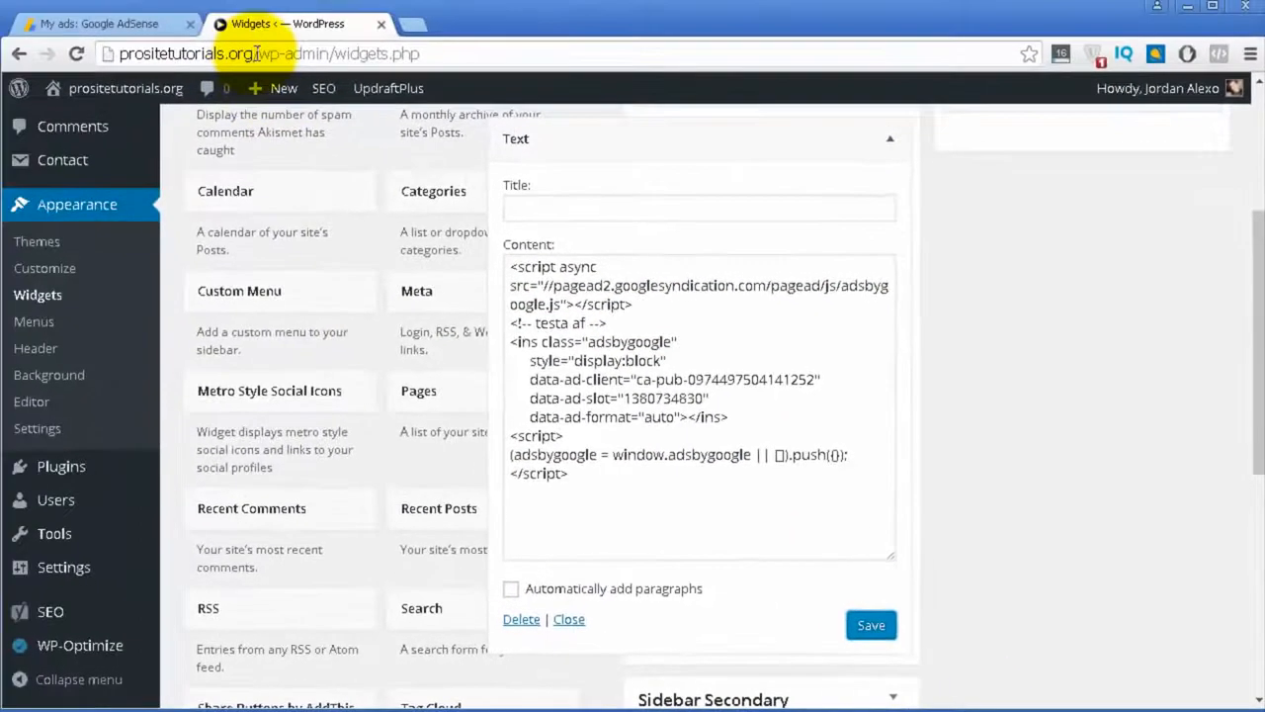
- Load the prositetutorials.org home page to check the ad in the sidebar
{"action": "left_click_drag", "start_coordinate": [256, 53], "coordinate": [1028, 62]}
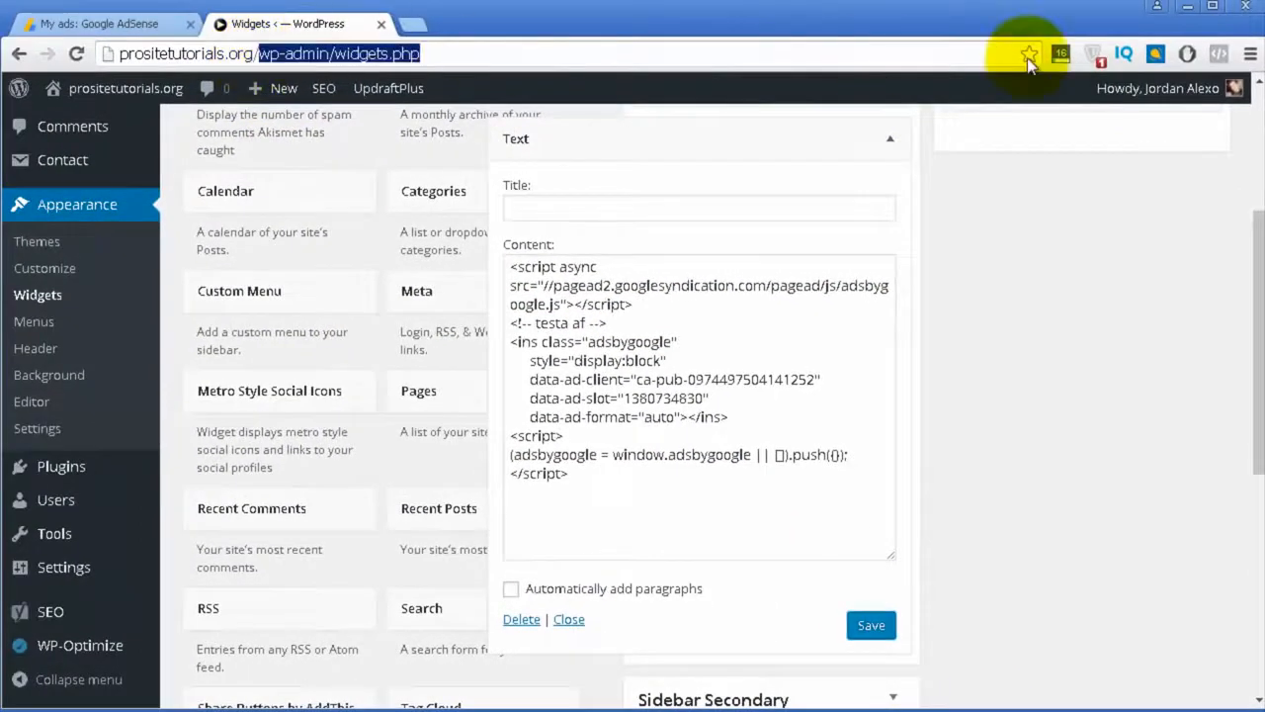
{"action": "key", "text": "BackSpace"}
{"action": "key", "text": "Return"}
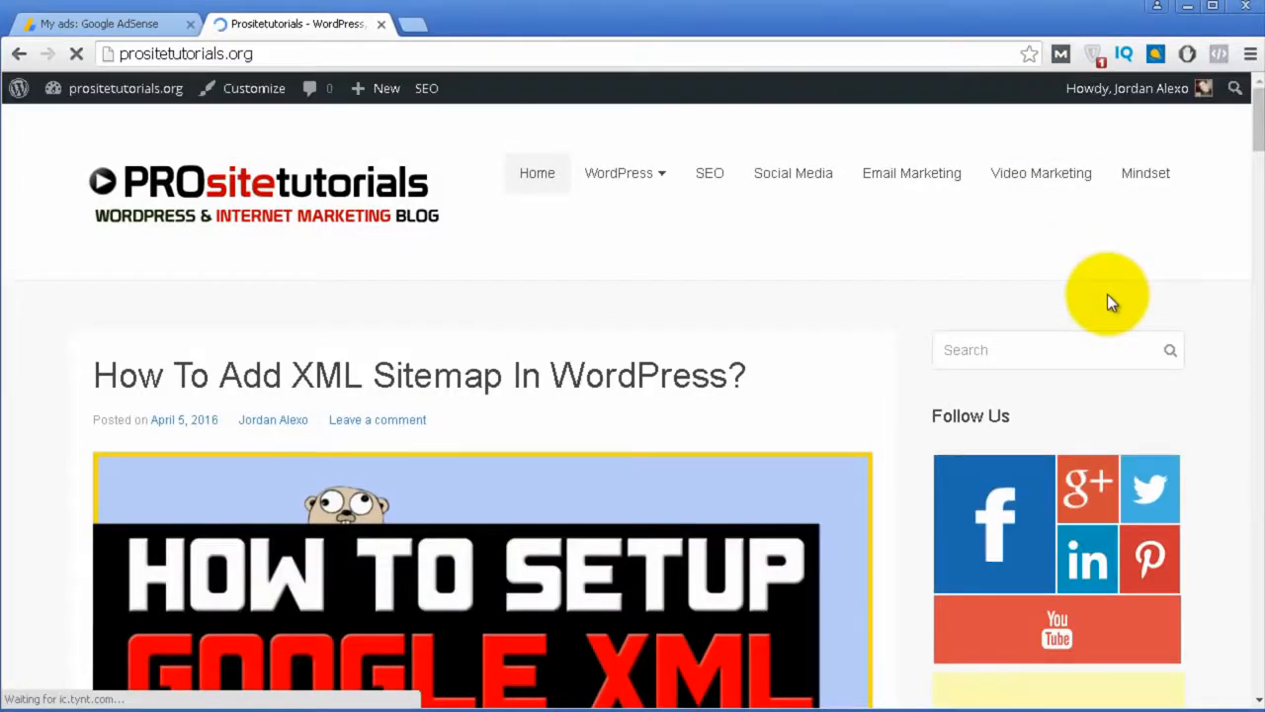
- Examine the sidebar of the home page below the Follow Us icons for the new ad's placement and size
{"action": "scroll", "coordinate": [1098, 257], "scroll_direction": "down", "scroll_amount": 3}
{"action": "scroll", "coordinate": [966, 612], "scroll_direction": "down", "scroll_amount": 3}
{"action": "scroll", "coordinate": [1079, 403], "scroll_direction": "up", "scroll_amount": 3}
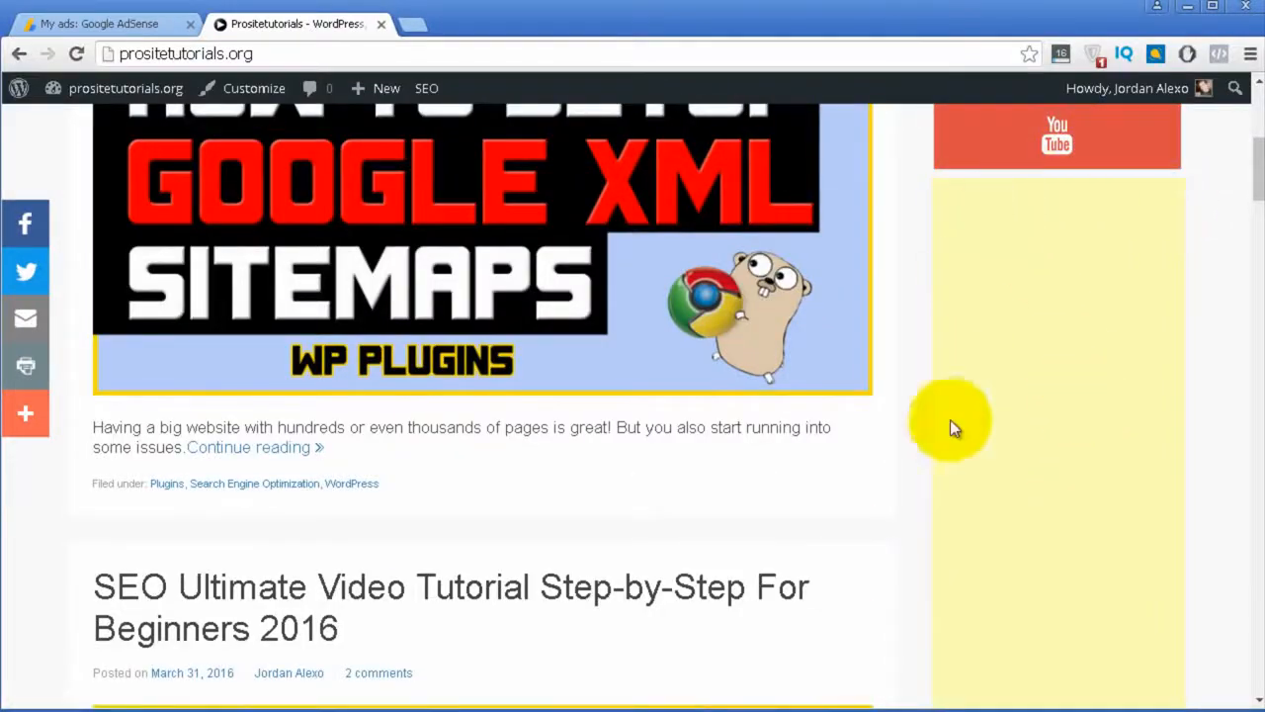
{"action": "scroll", "coordinate": [964, 405], "scroll_direction": "up", "scroll_amount": 1}
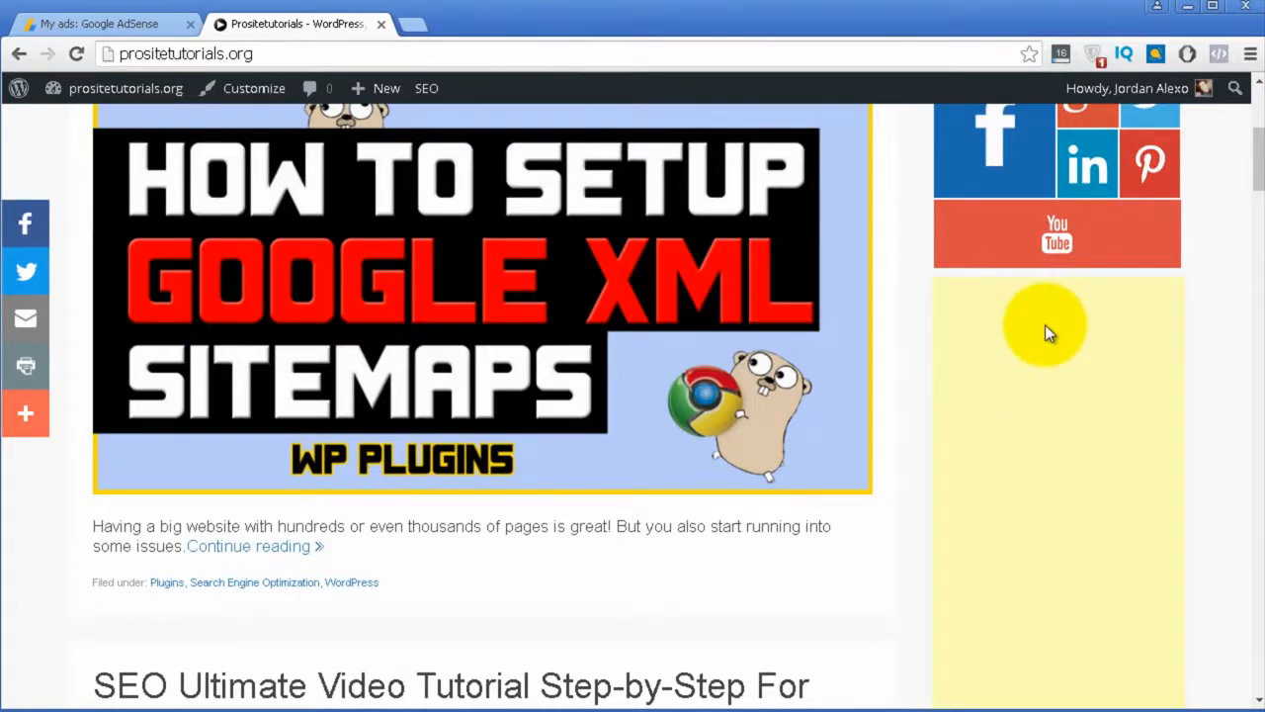
{"action": "scroll", "coordinate": [1022, 354], "scroll_direction": "down", "scroll_amount": 1}
{"action": "scroll", "coordinate": [995, 372], "scroll_direction": "down", "scroll_amount": 2}
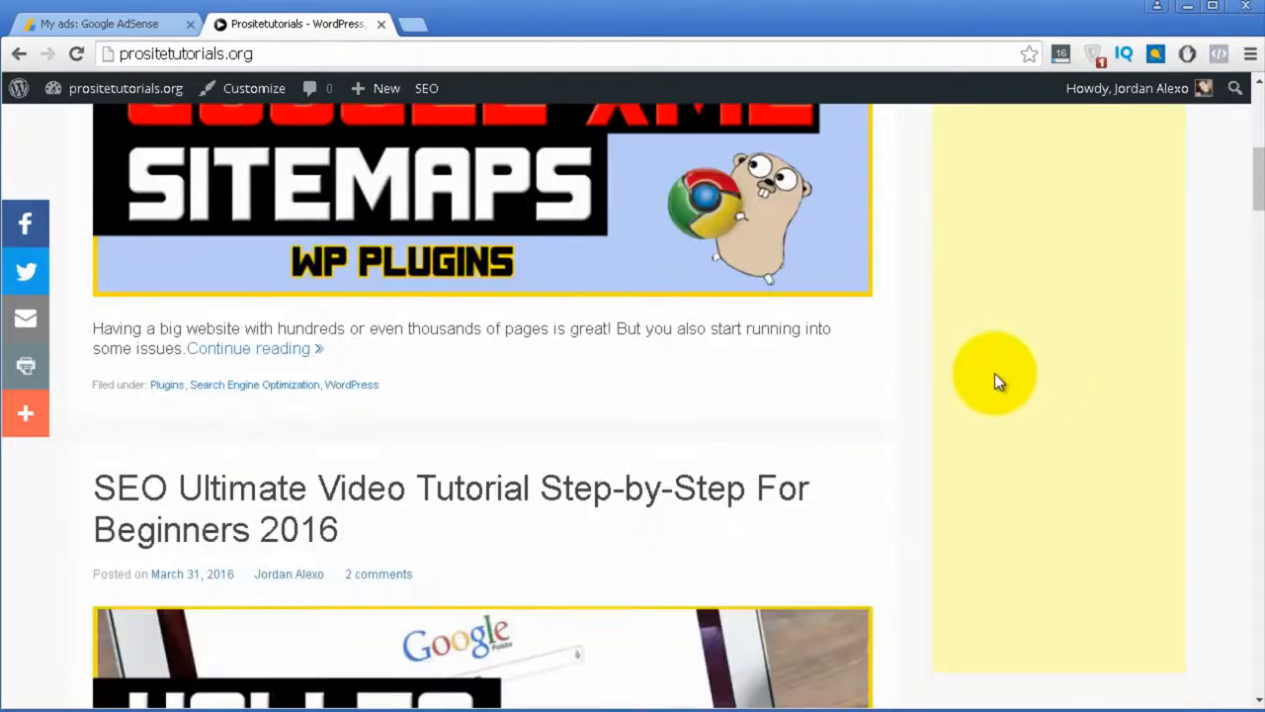
{"action": "scroll", "coordinate": [1039, 337], "scroll_direction": "up", "scroll_amount": 1}
{"action": "scroll", "coordinate": [1052, 382], "scroll_direction": "up", "scroll_amount": 2}
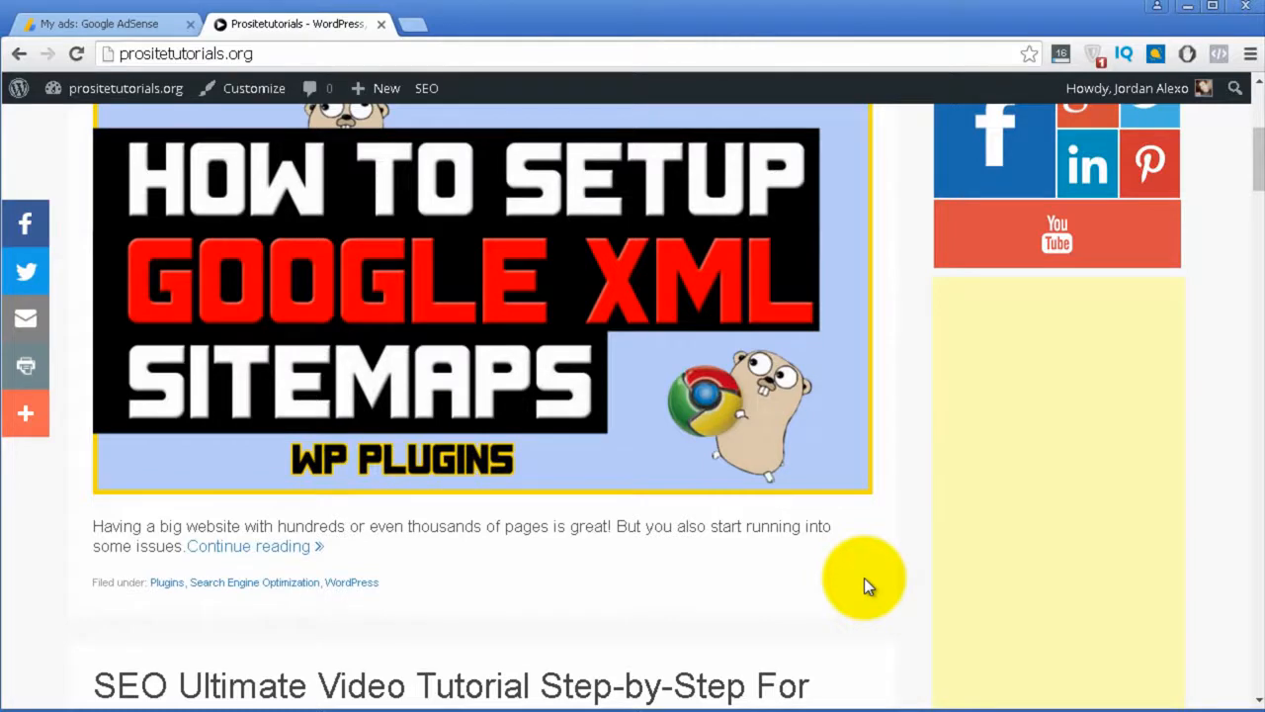
{"action": "scroll", "coordinate": [864, 585], "scroll_direction": "up", "scroll_amount": 1}
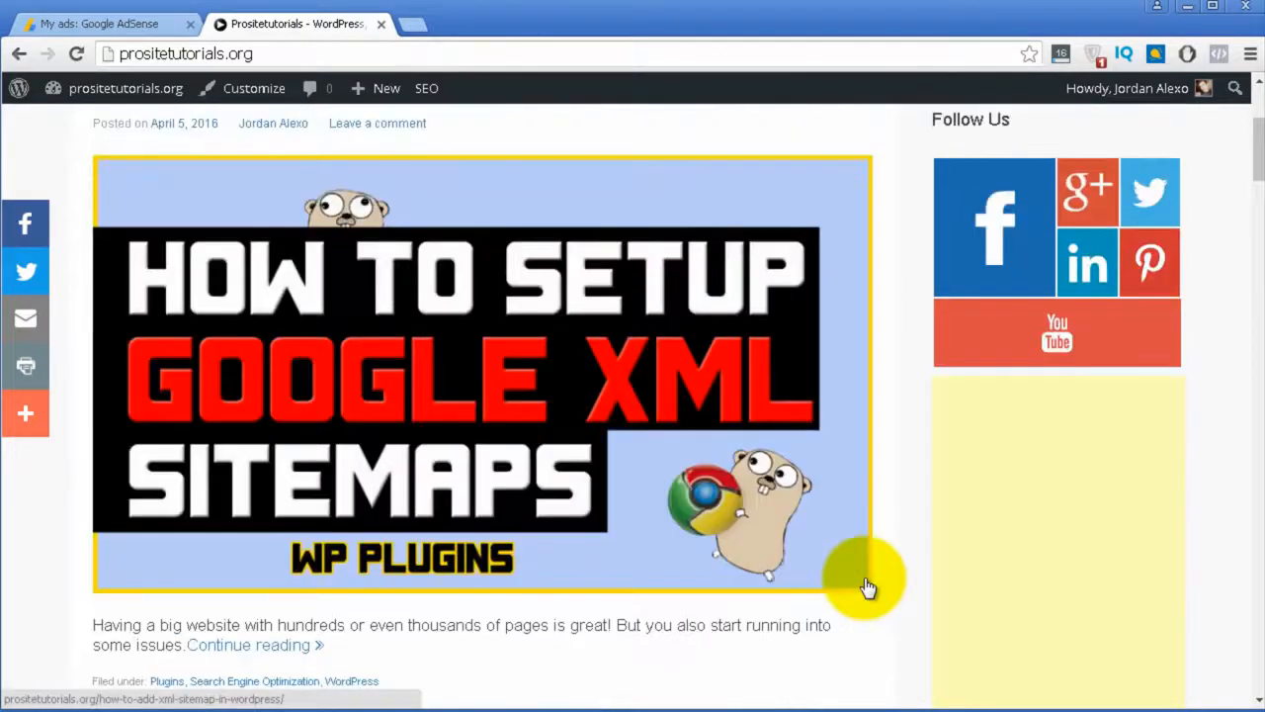
{"action": "scroll", "coordinate": [864, 585], "scroll_direction": "up", "scroll_amount": 2}
{"action": "scroll", "coordinate": [866, 587], "scroll_direction": "up", "scroll_amount": 1}
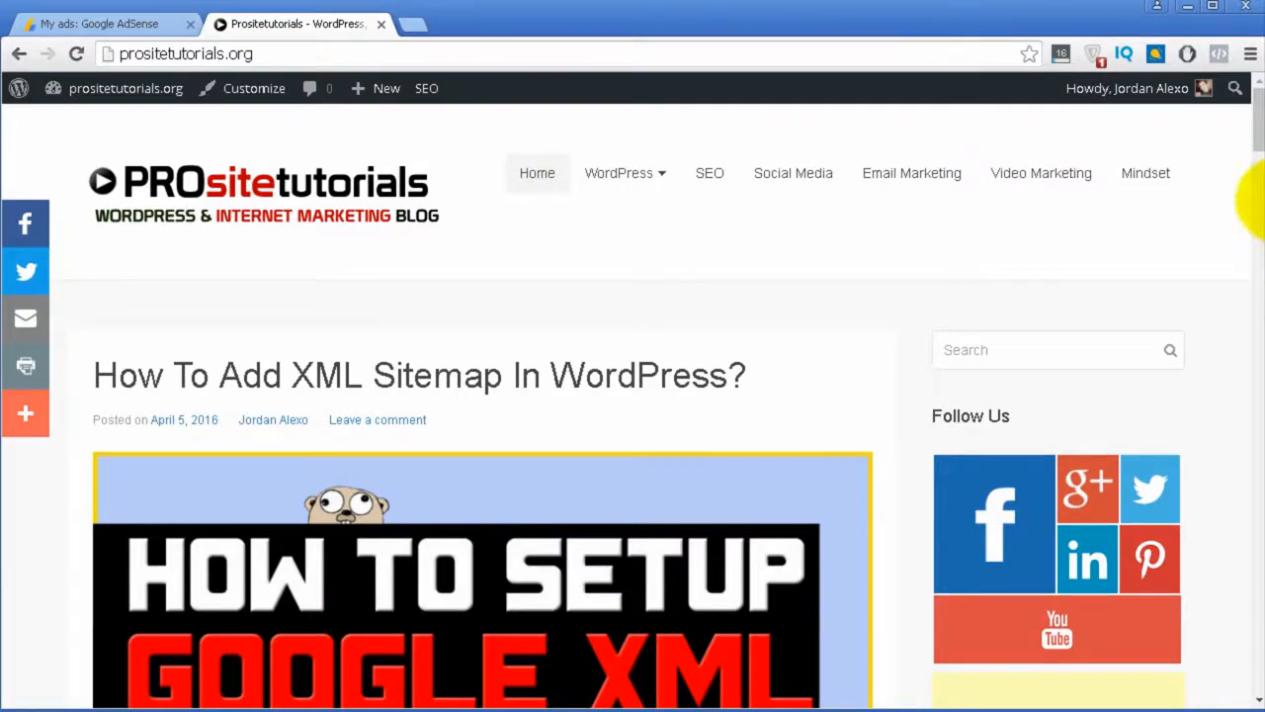
{"action": "scroll", "coordinate": [884, 237], "scroll_direction": "down", "scroll_amount": 2}
{"action": "scroll", "coordinate": [929, 337], "scroll_direction": "down", "scroll_amount": 8}
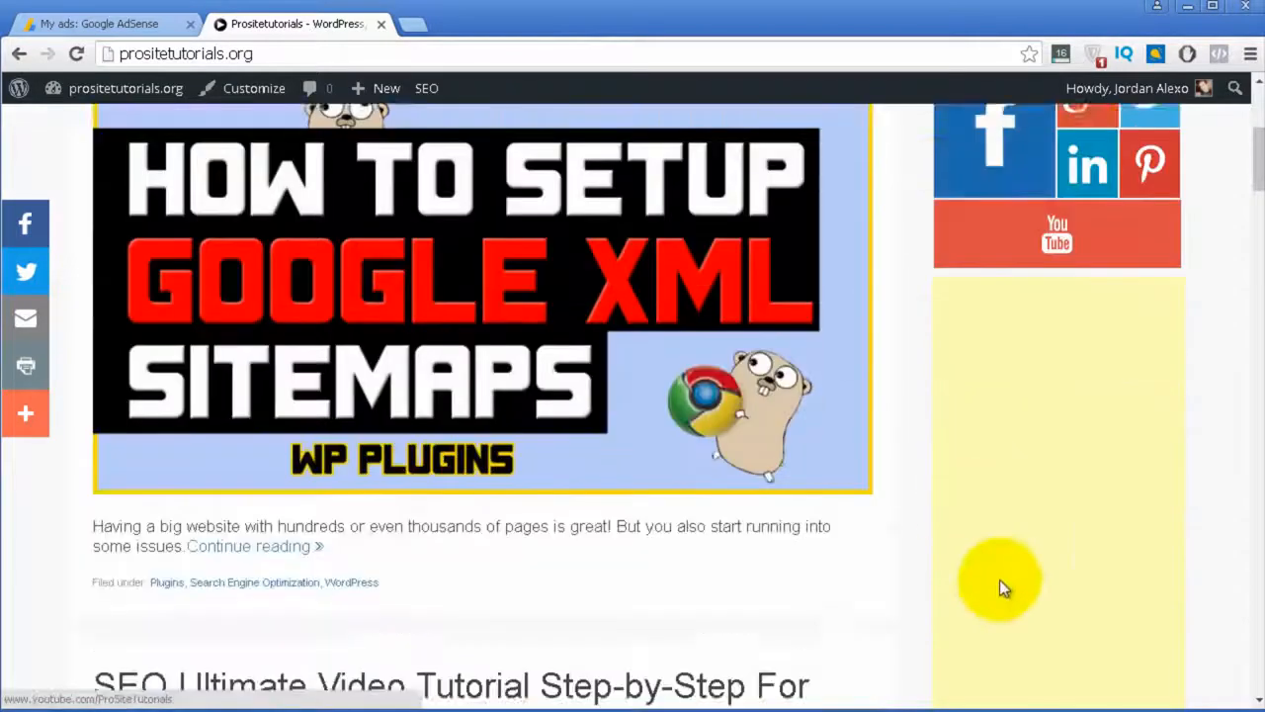
{"action": "scroll", "coordinate": [574, 588], "scroll_direction": "up", "scroll_amount": 1}
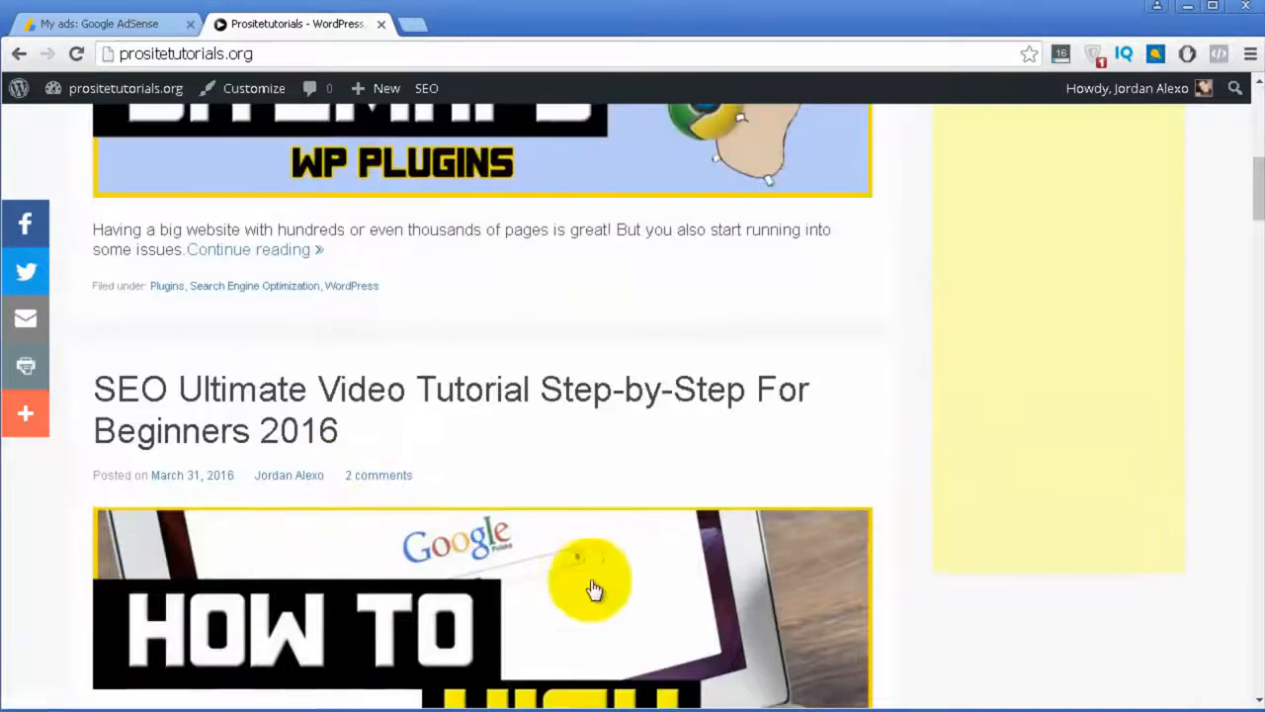
{"action": "scroll", "coordinate": [379, 525], "scroll_direction": "down", "scroll_amount": 2}
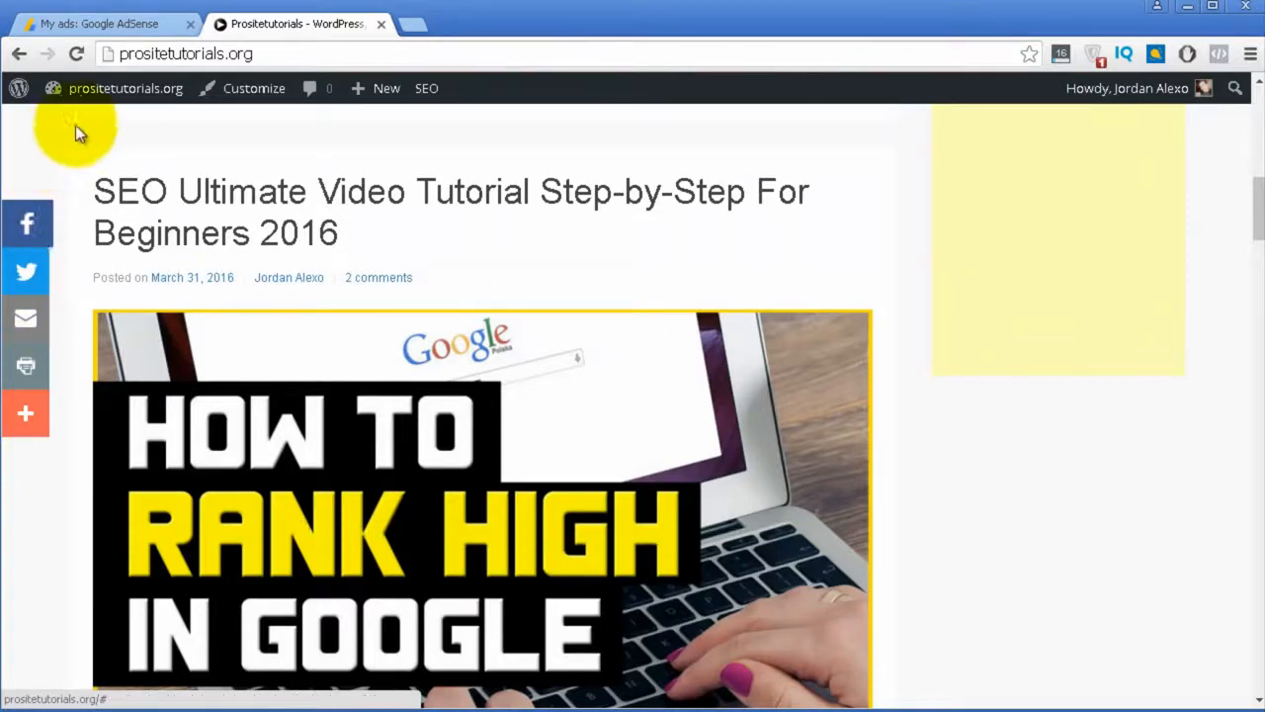
- Return to the site's WordPress dashboard and open the page for adding new plugins
{"action": "mouse_move", "coordinate": [97, 110]}
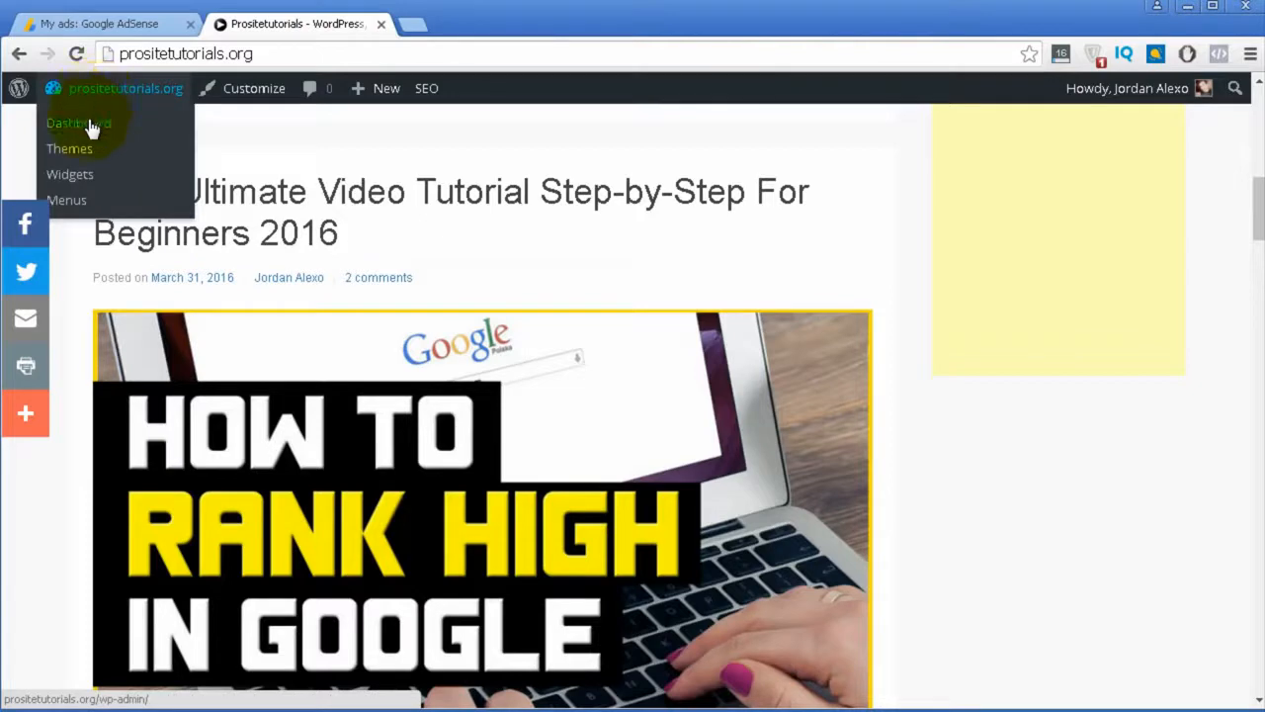
{"action": "left_click", "coordinate": [80, 160]}
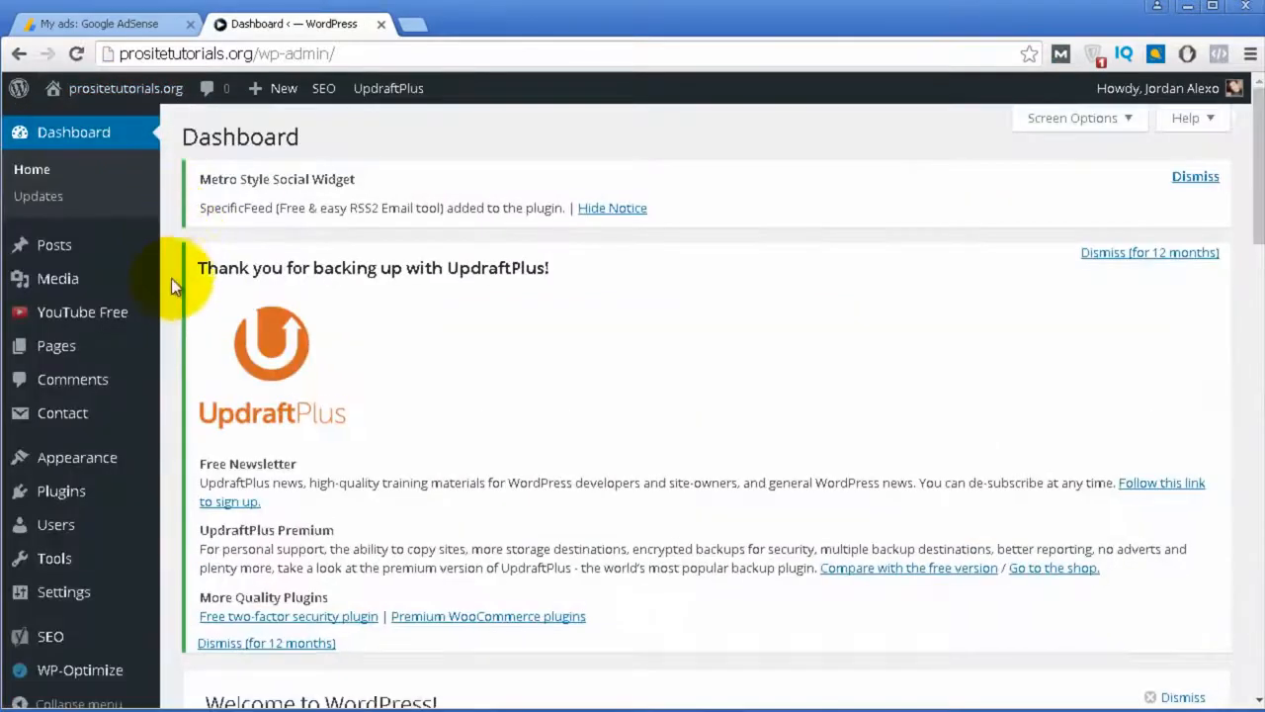
{"action": "mouse_move", "coordinate": [47, 495]}
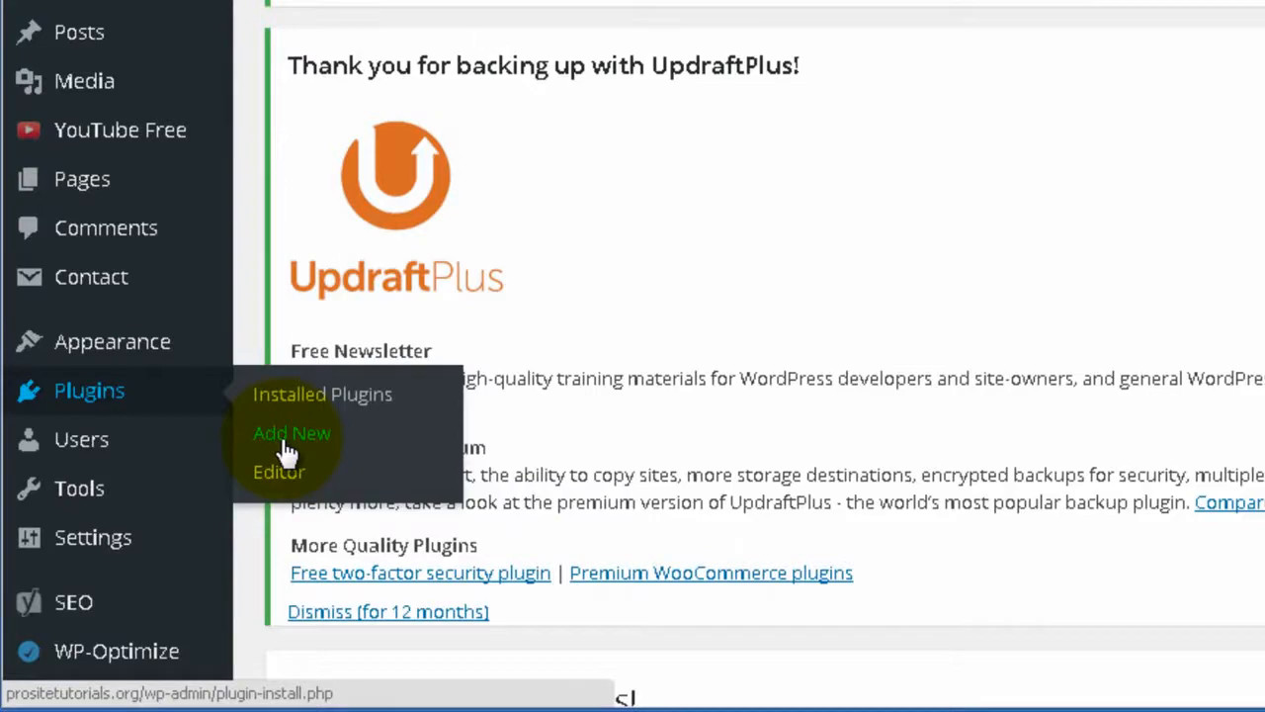
{"action": "left_click", "coordinate": [286, 452]}
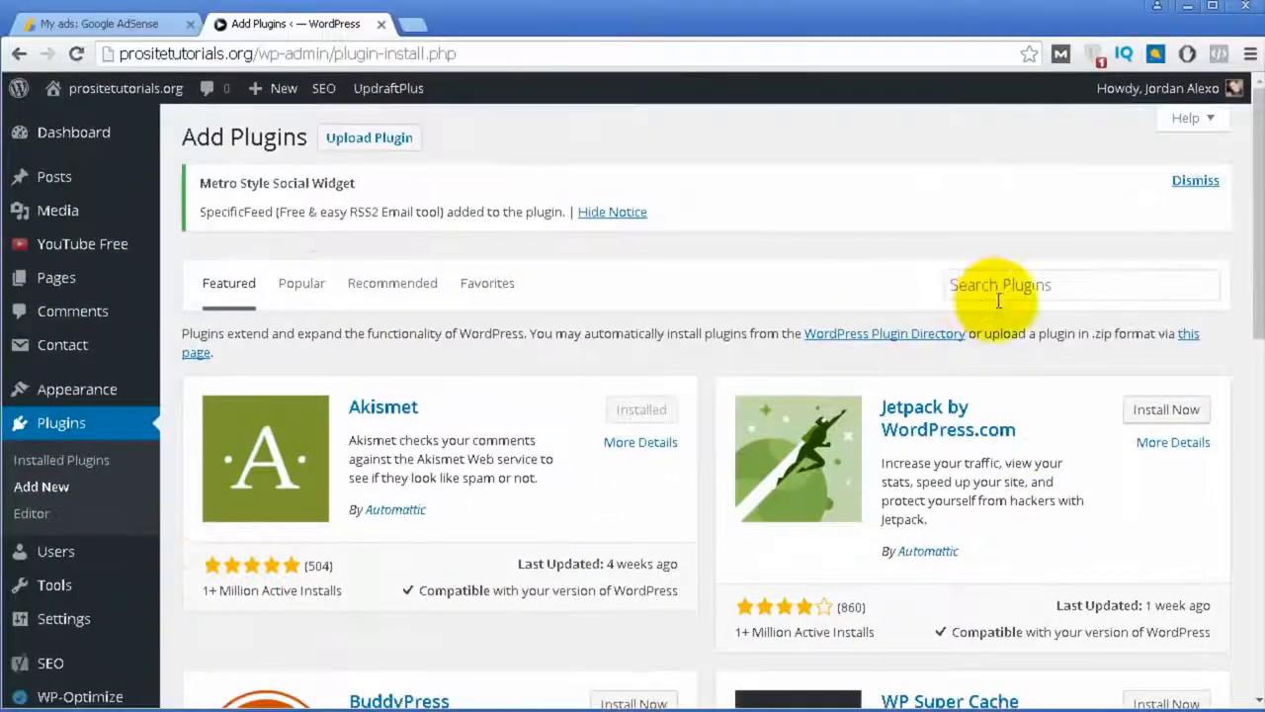
- Search the plugin directory for "adsense"
{"action": "left_click", "coordinate": [1029, 257]}
{"action": "type", "text": "adse"}
{"action": "left_click", "coordinate": [977, 269]}
{"action": "mouse_move", "coordinate": [1264, 220]}
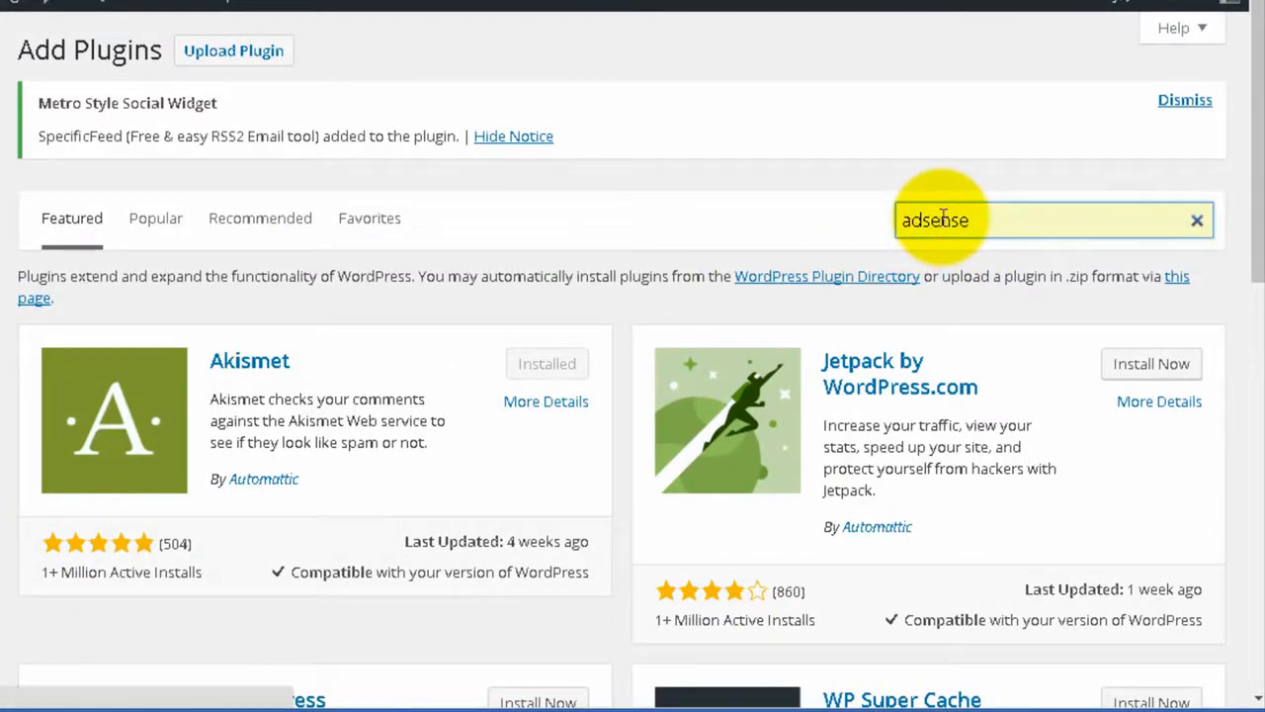
{"action": "key", "text": "Return"}
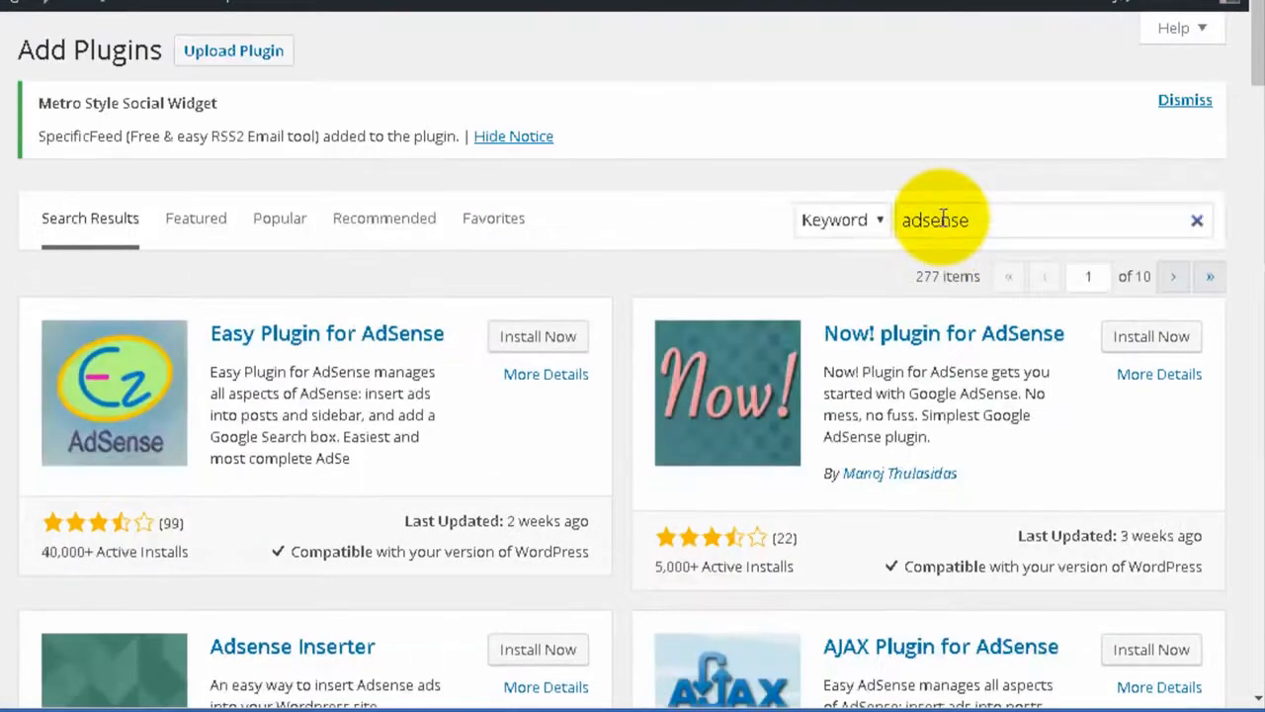
- Find the official Google AdSense plugin by Google in the results and read through its description details
{"action": "scroll", "coordinate": [943, 219], "scroll_direction": "down", "scroll_amount": 1}
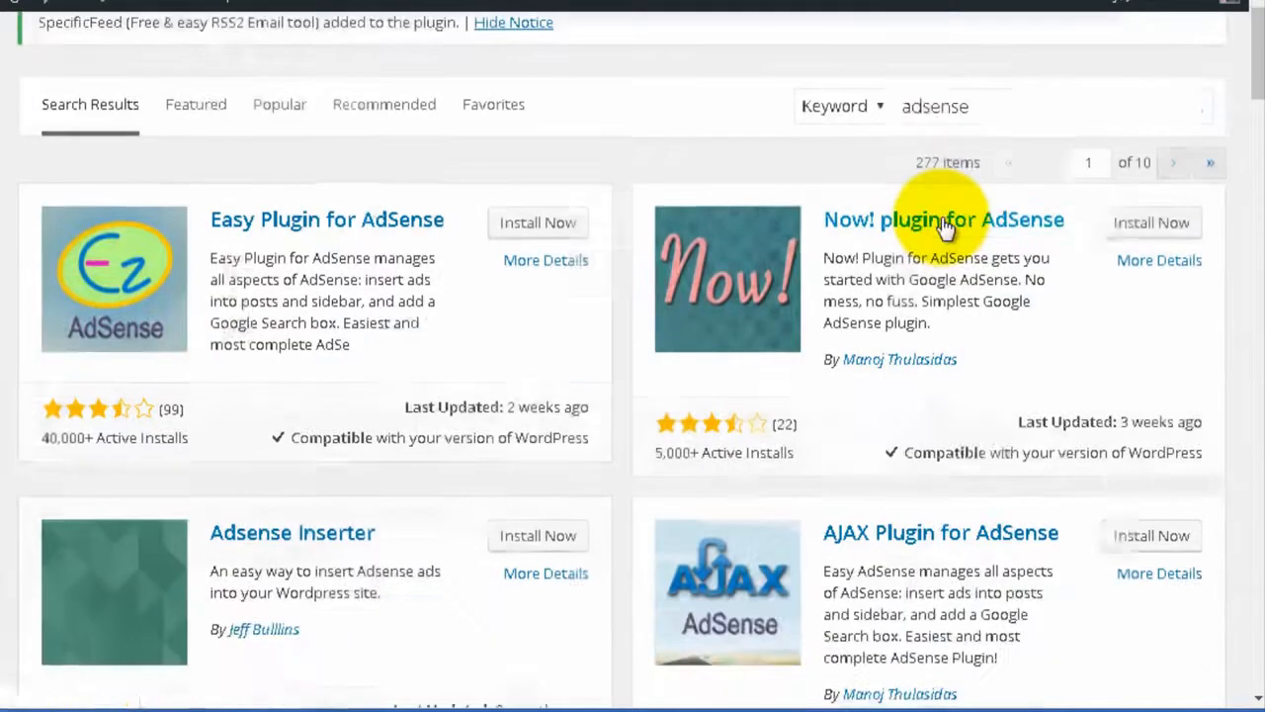
{"action": "scroll", "coordinate": [943, 217], "scroll_direction": "down", "scroll_amount": 2}
{"action": "scroll", "coordinate": [943, 219], "scroll_direction": "down", "scroll_amount": 4}
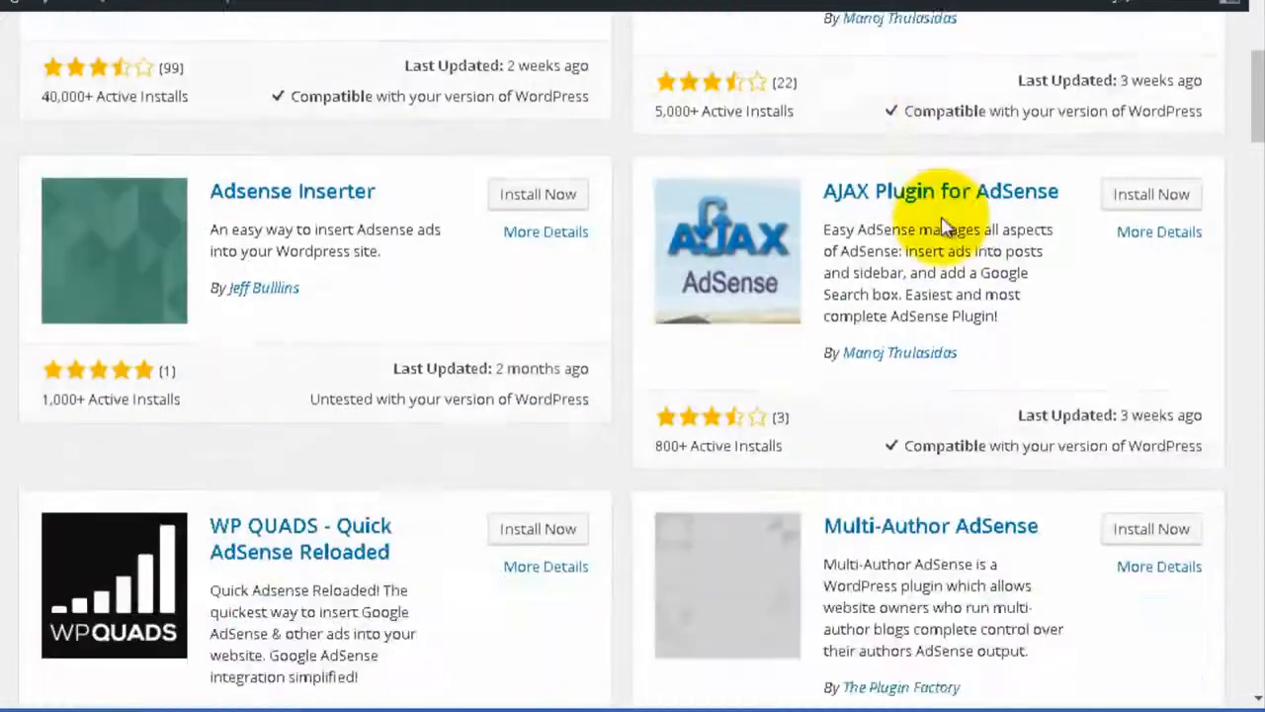
{"action": "scroll", "coordinate": [943, 219], "scroll_direction": "down", "scroll_amount": 2}
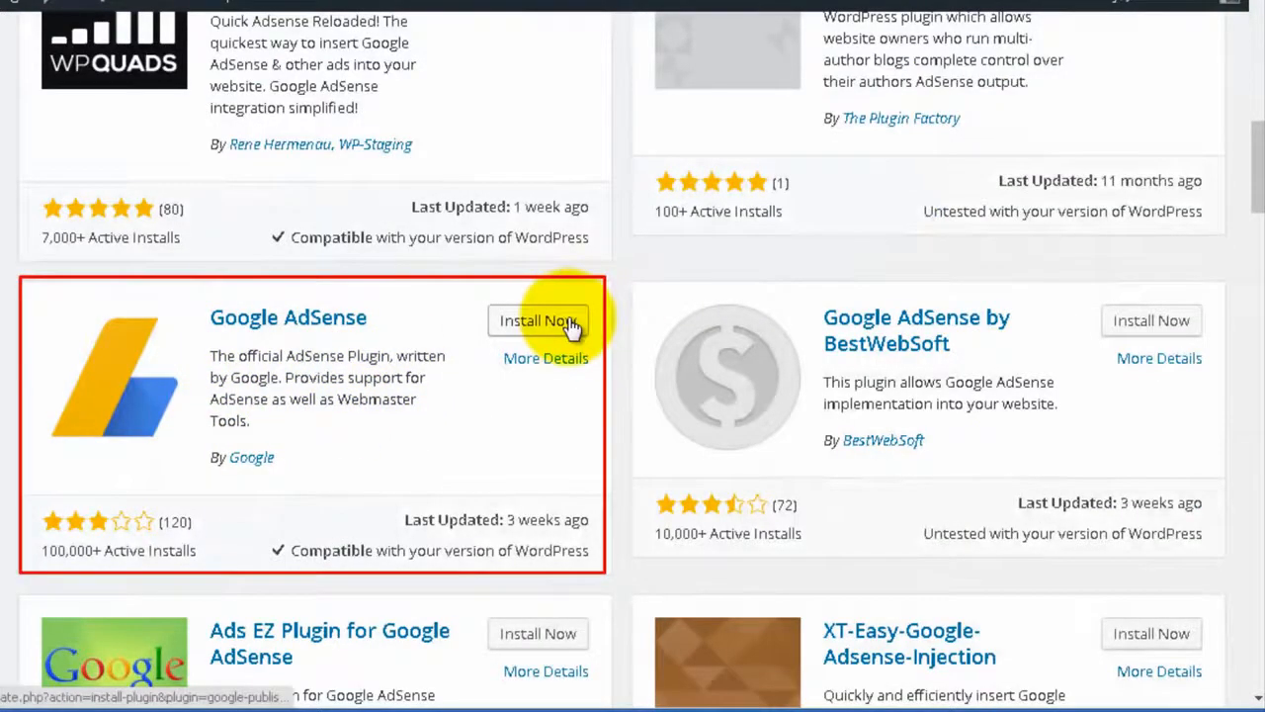
{"action": "left_click", "coordinate": [524, 359]}
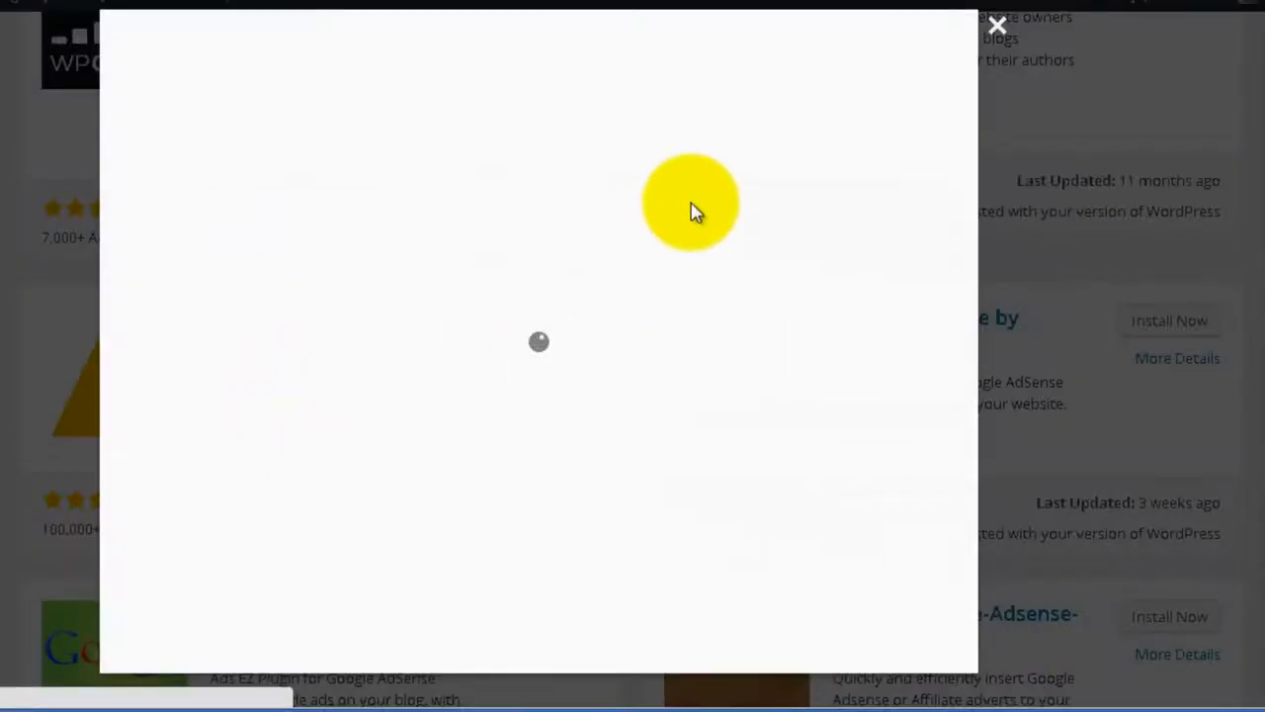
{"action": "scroll", "coordinate": [692, 208], "scroll_direction": "down", "scroll_amount": 8}
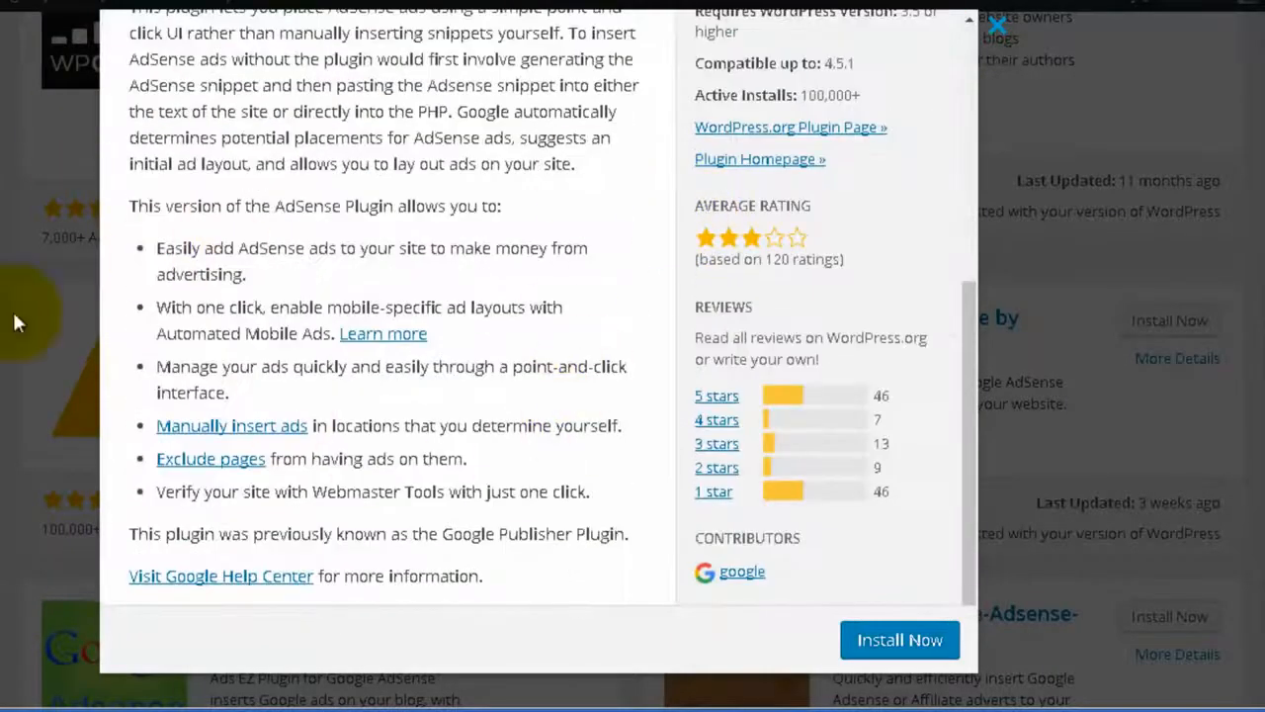
{"action": "scroll", "coordinate": [655, 148], "scroll_direction": "up", "scroll_amount": 8}
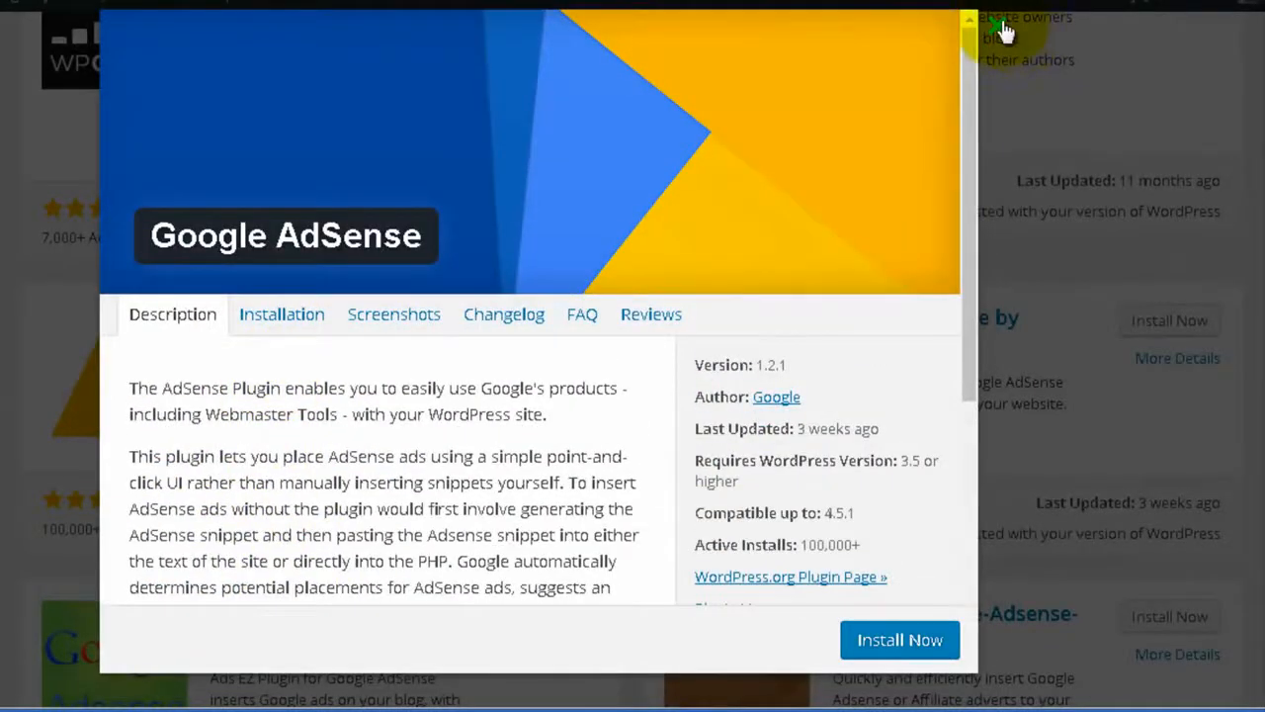
{"action": "left_click", "coordinate": [1003, 32]}
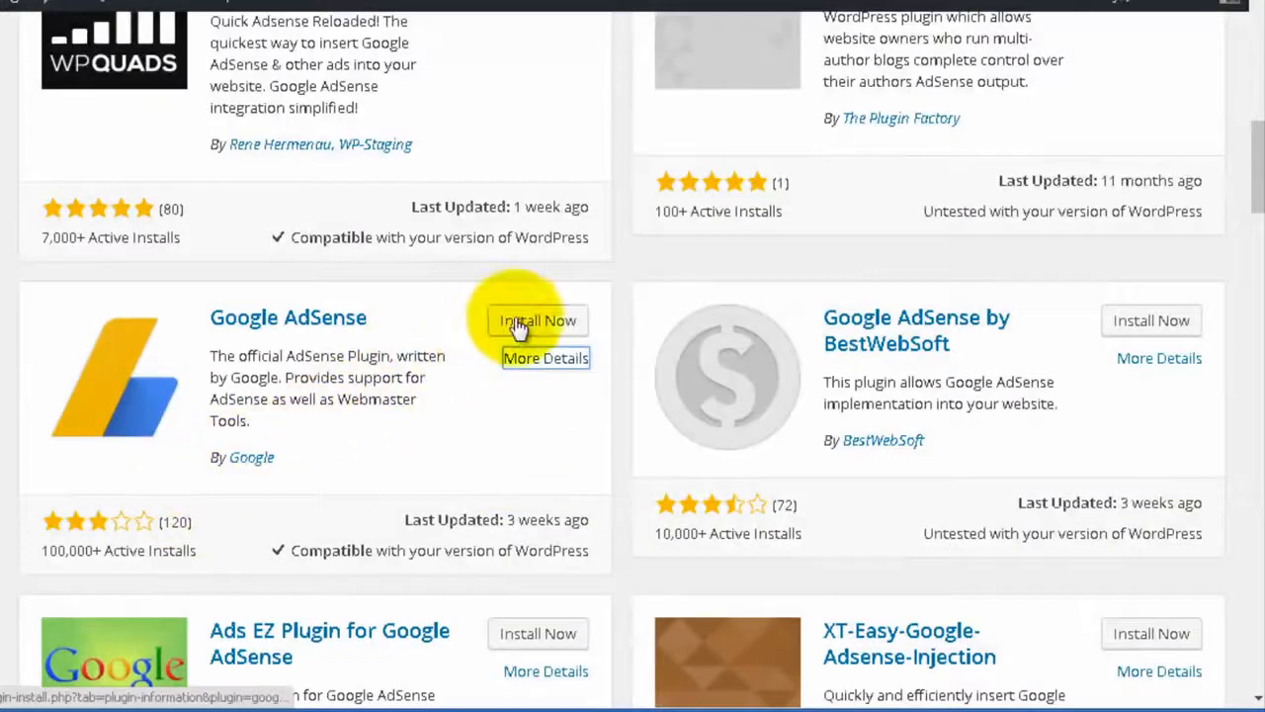
- Install the Google AdSense plugin by Google, activate it, and locate it among the installed plugins
{"action": "left_click", "coordinate": [516, 330]}
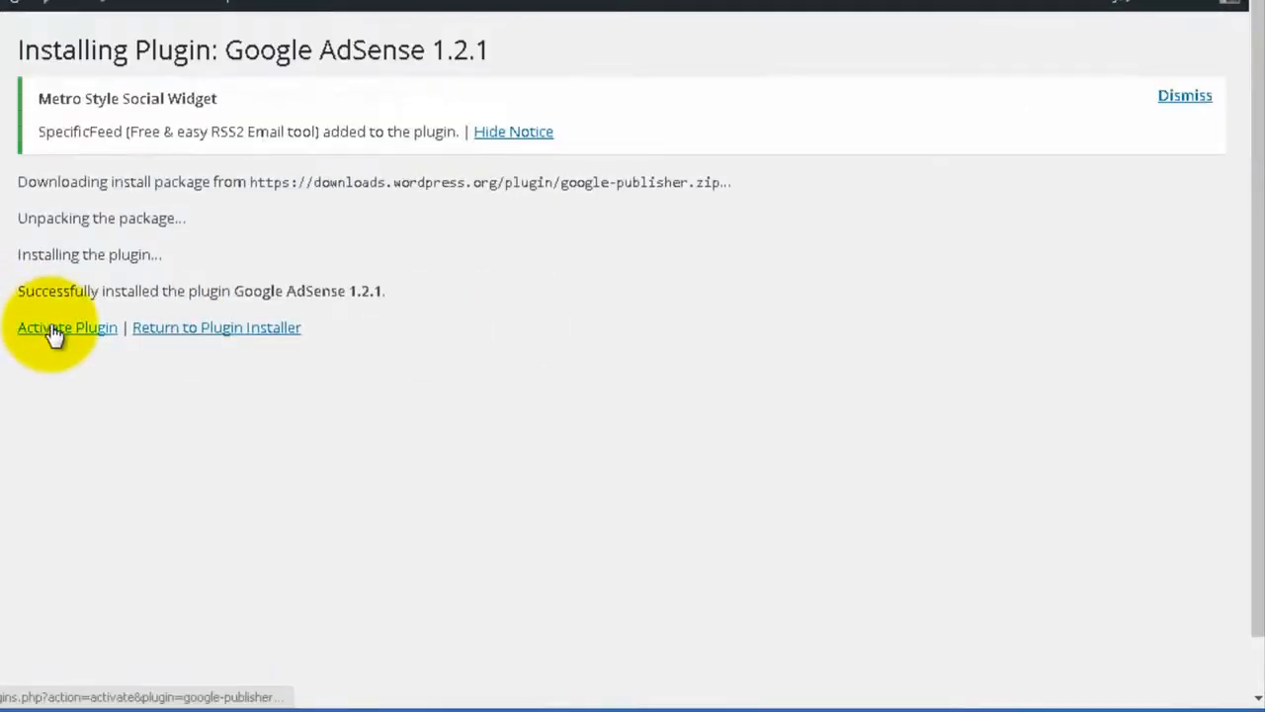
{"action": "left_click", "coordinate": [55, 330]}
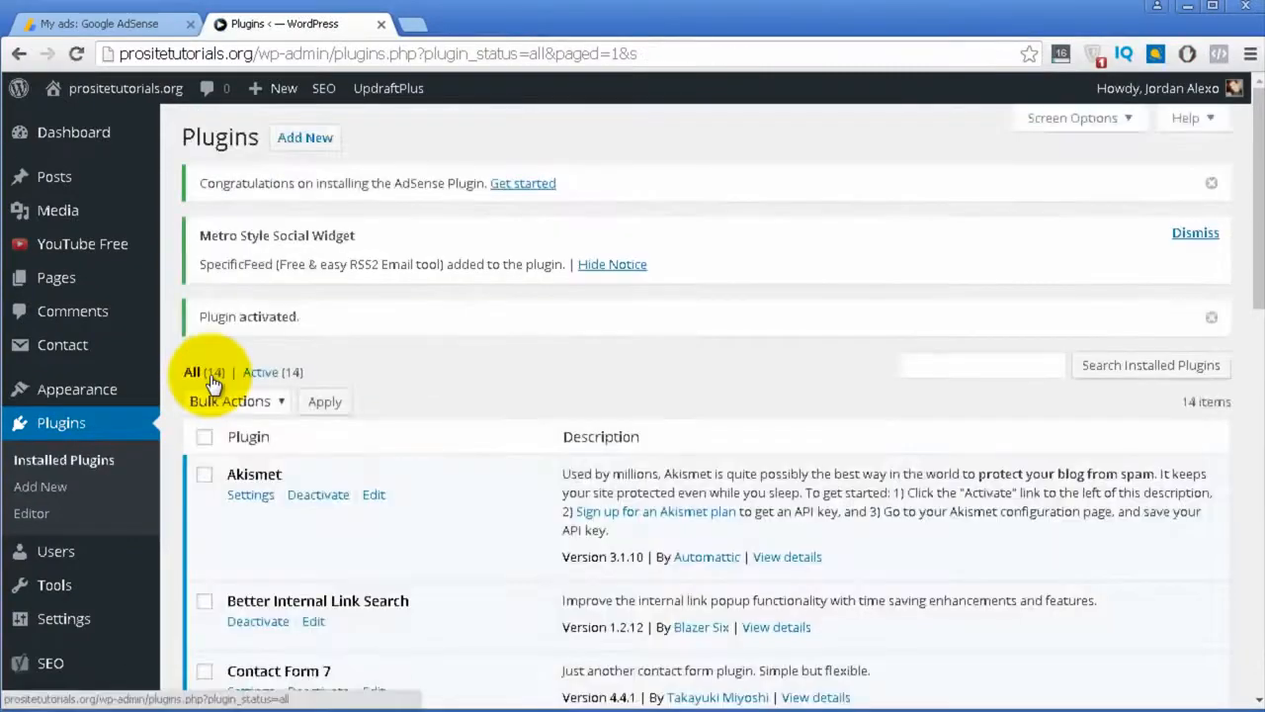
{"action": "scroll", "coordinate": [1063, 408], "scroll_direction": "down", "scroll_amount": 4}
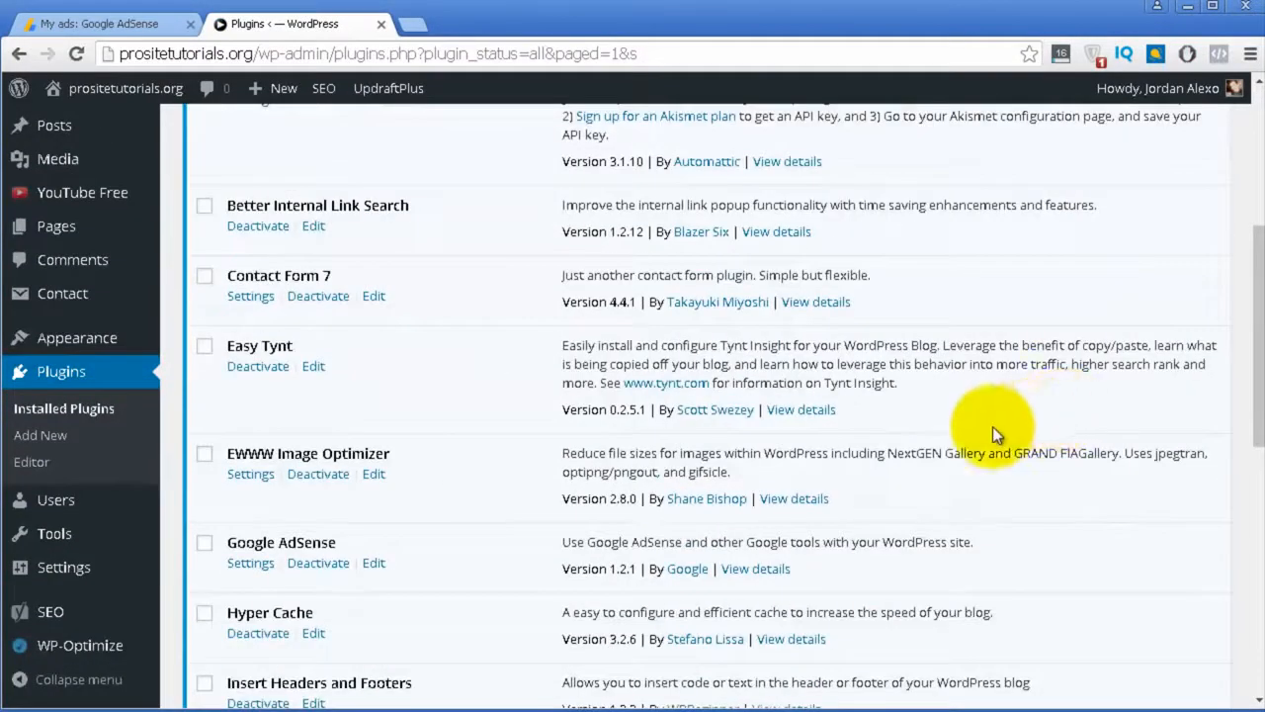
{"action": "scroll", "coordinate": [109, 544], "scroll_direction": "down", "scroll_amount": 1}
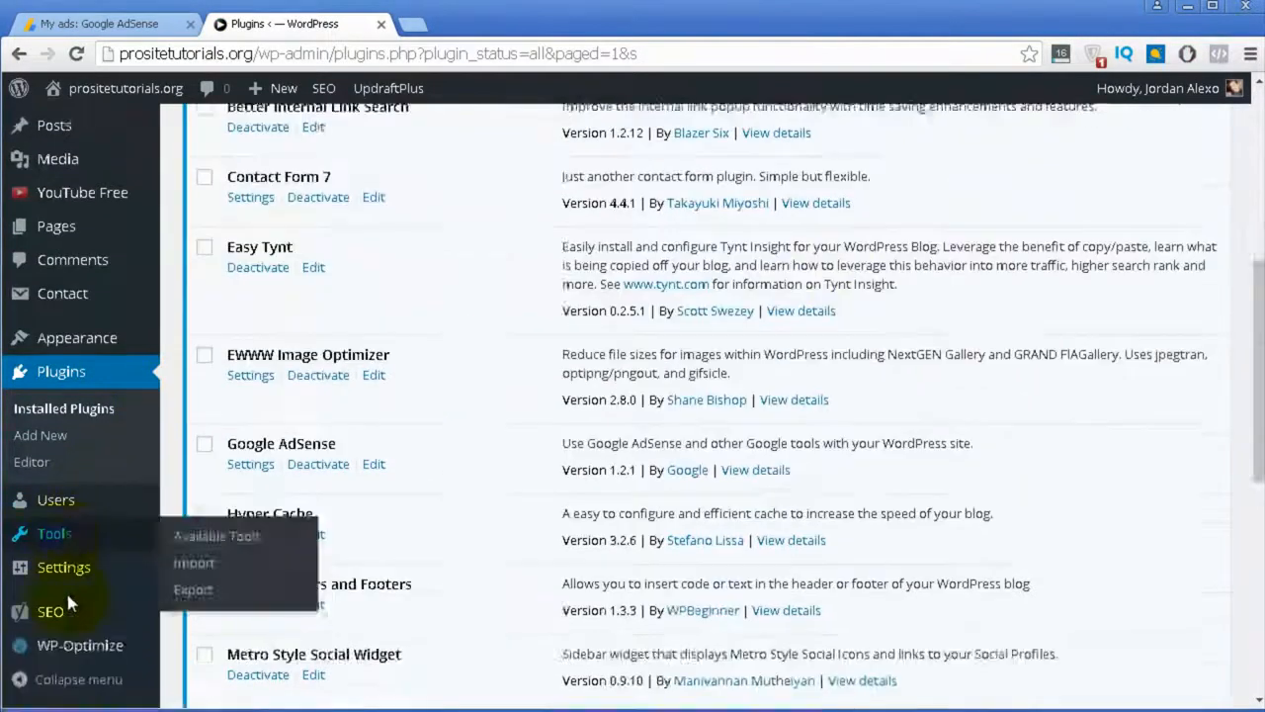
- Open the AdSense plugin's settings and sign in with the second listed Google account to link it to the site
{"action": "mouse_move", "coordinate": [86, 571]}
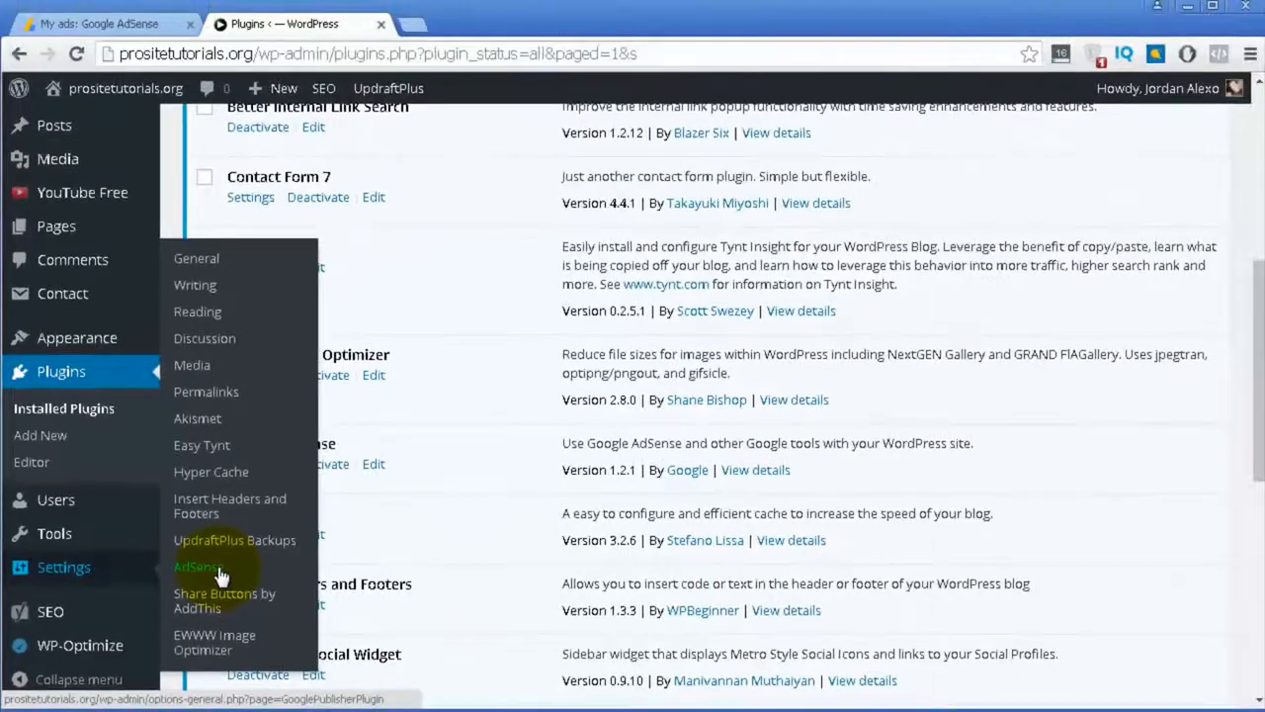
{"action": "left_click", "coordinate": [219, 574]}
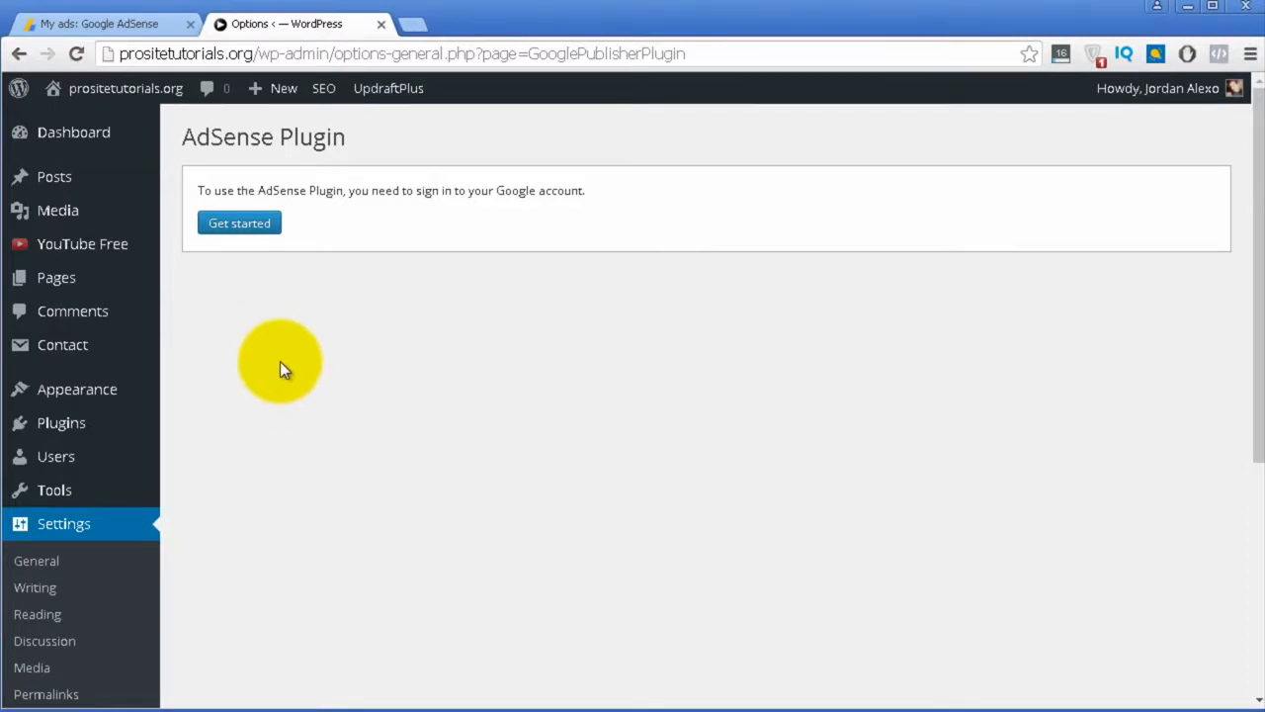
{"action": "left_click", "coordinate": [255, 241]}
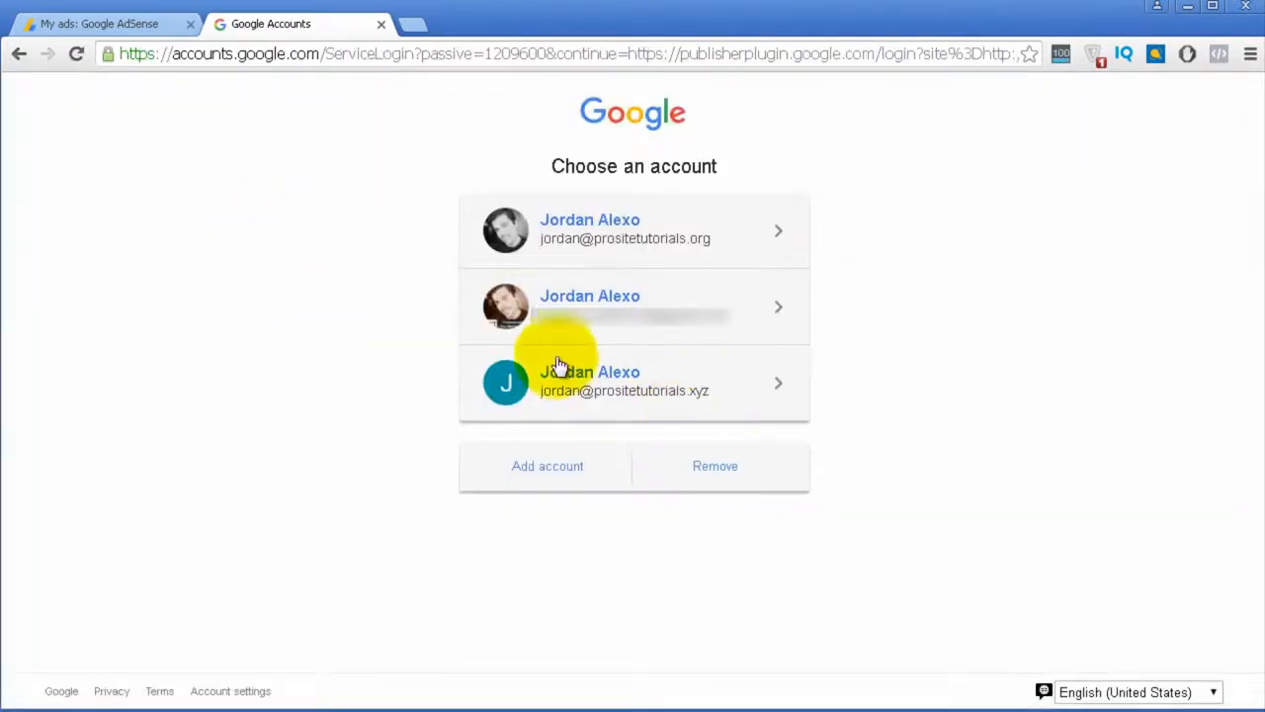
{"action": "left_click", "coordinate": [643, 330]}
{"action": "left_click", "coordinate": [593, 519]}
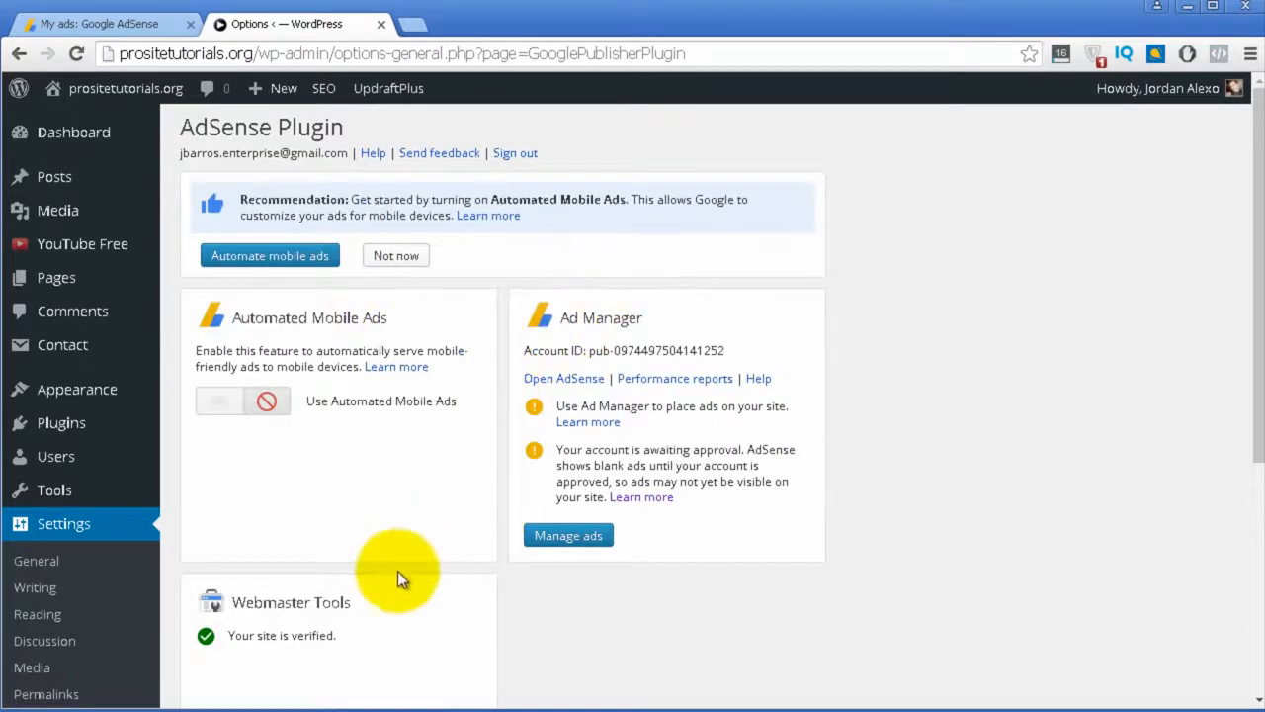
- Review the Automated Mobile Ads, Ad Manager and Webmaster Tools sections of the AdSense plugin's settings
{"action": "scroll", "coordinate": [395, 565], "scroll_direction": "down", "scroll_amount": 1}
{"action": "scroll", "coordinate": [436, 544], "scroll_direction": "down", "scroll_amount": 2}
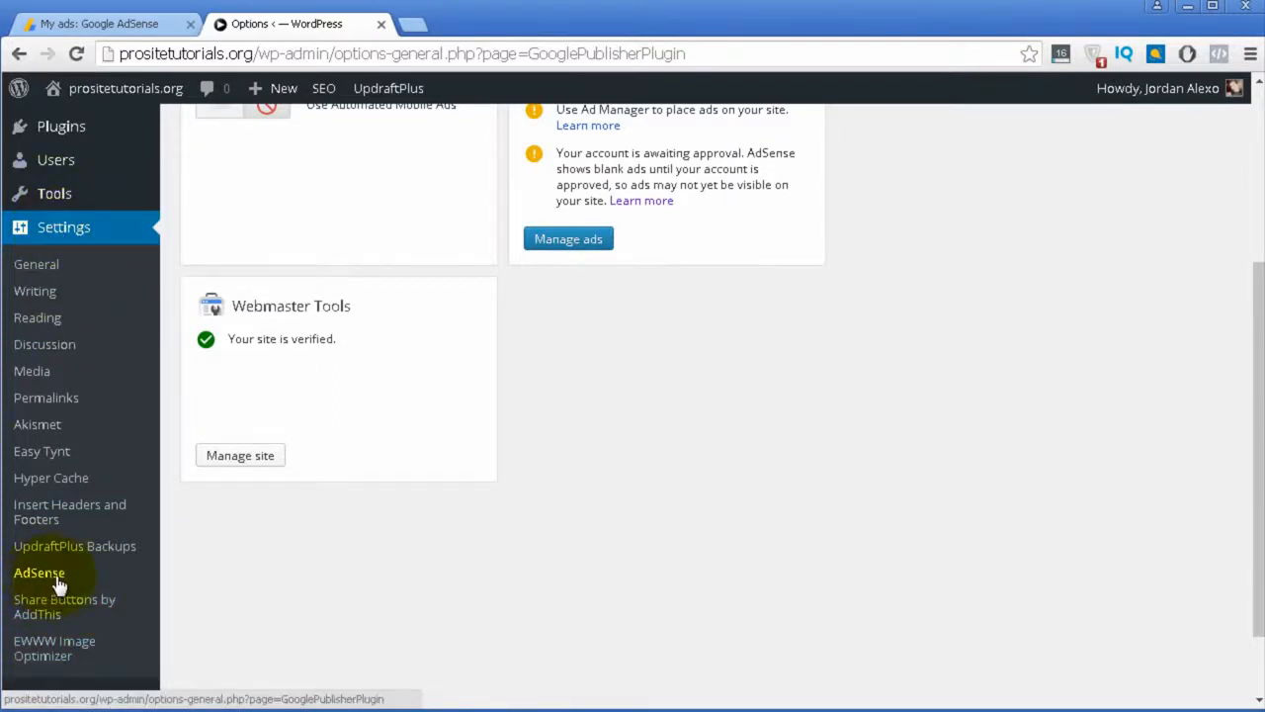
{"action": "scroll", "coordinate": [558, 478], "scroll_direction": "up", "scroll_amount": 3}
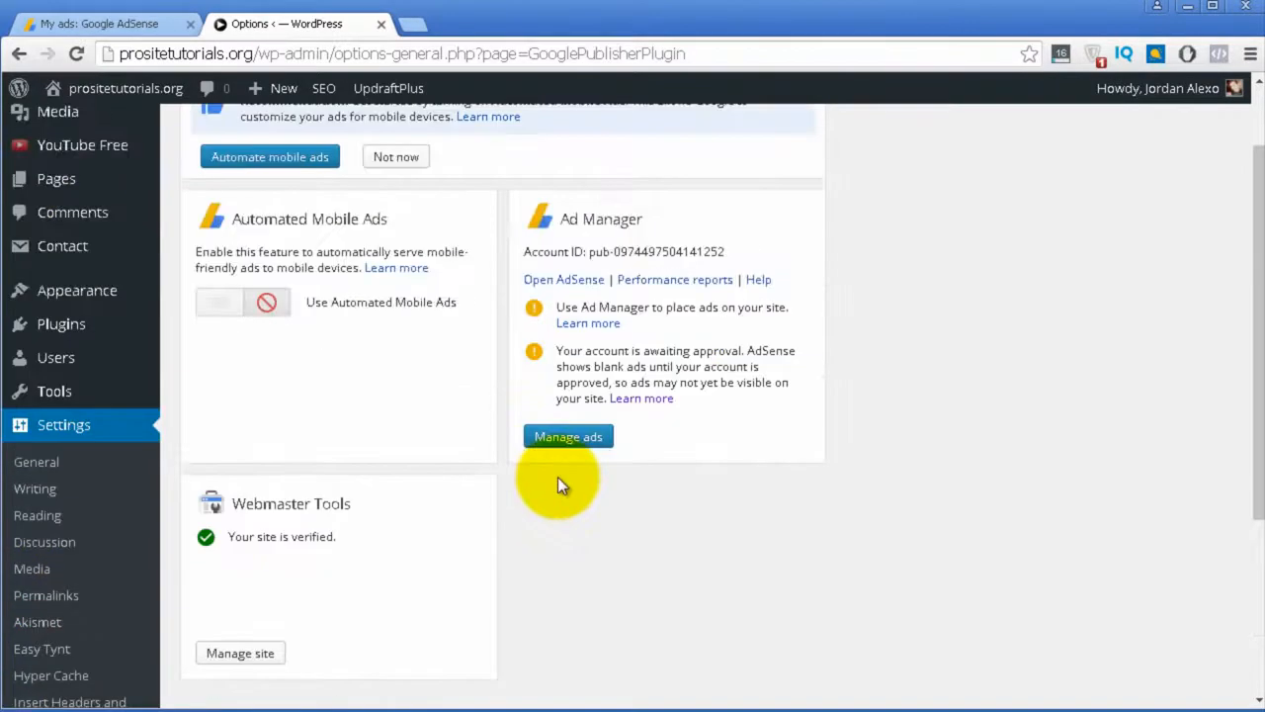
{"action": "scroll", "coordinate": [560, 476], "scroll_direction": "down", "scroll_amount": 2}
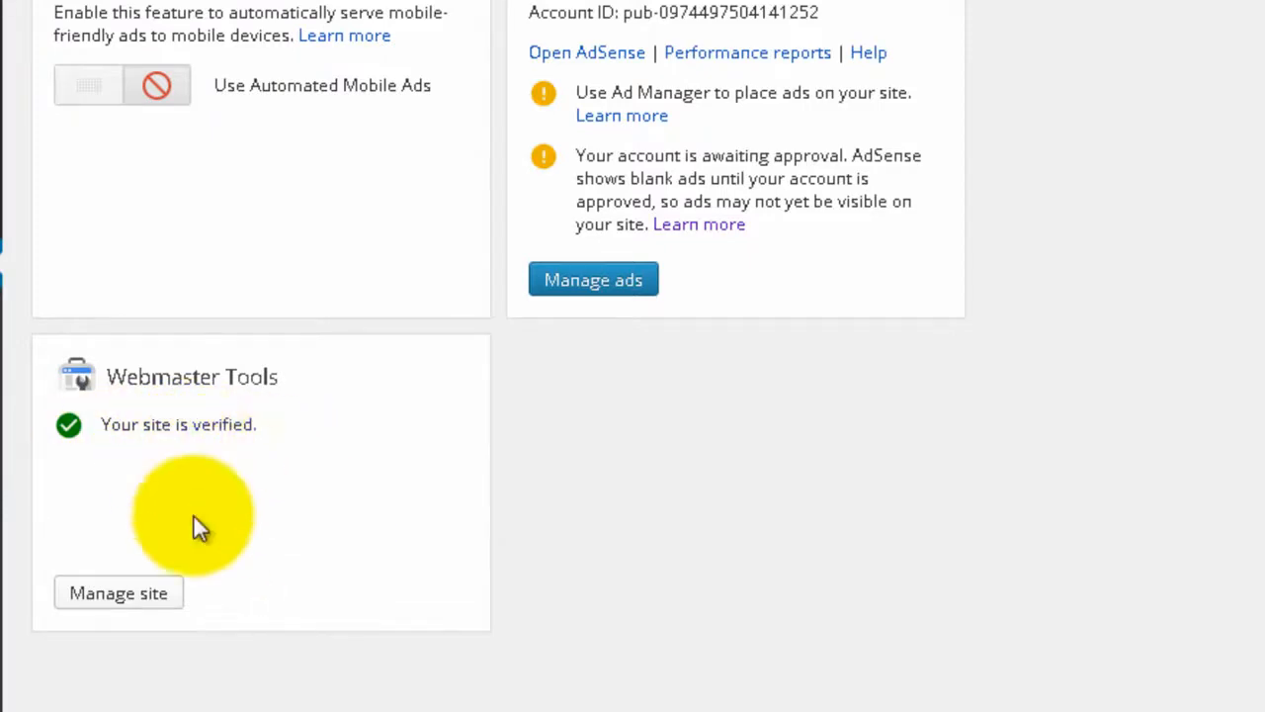
{"action": "scroll", "coordinate": [337, 623], "scroll_direction": "down", "scroll_amount": 3}
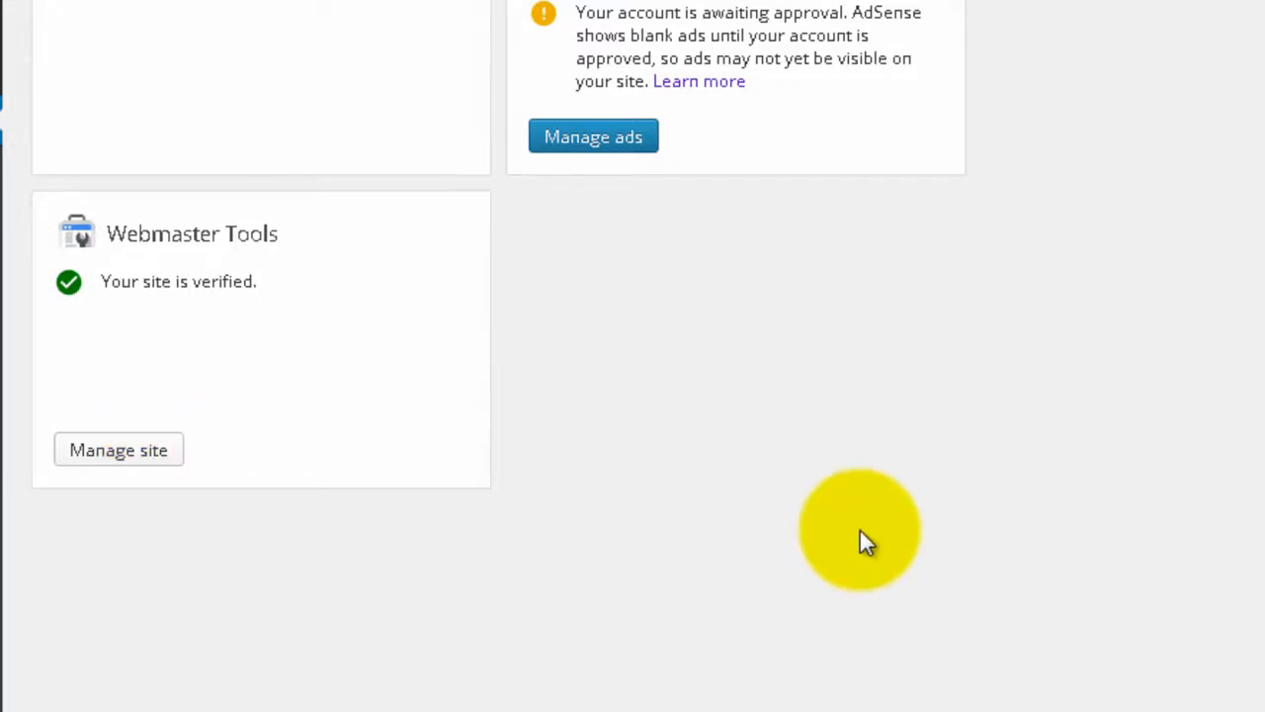
{"action": "scroll", "coordinate": [860, 528], "scroll_direction": "up", "scroll_amount": 6}
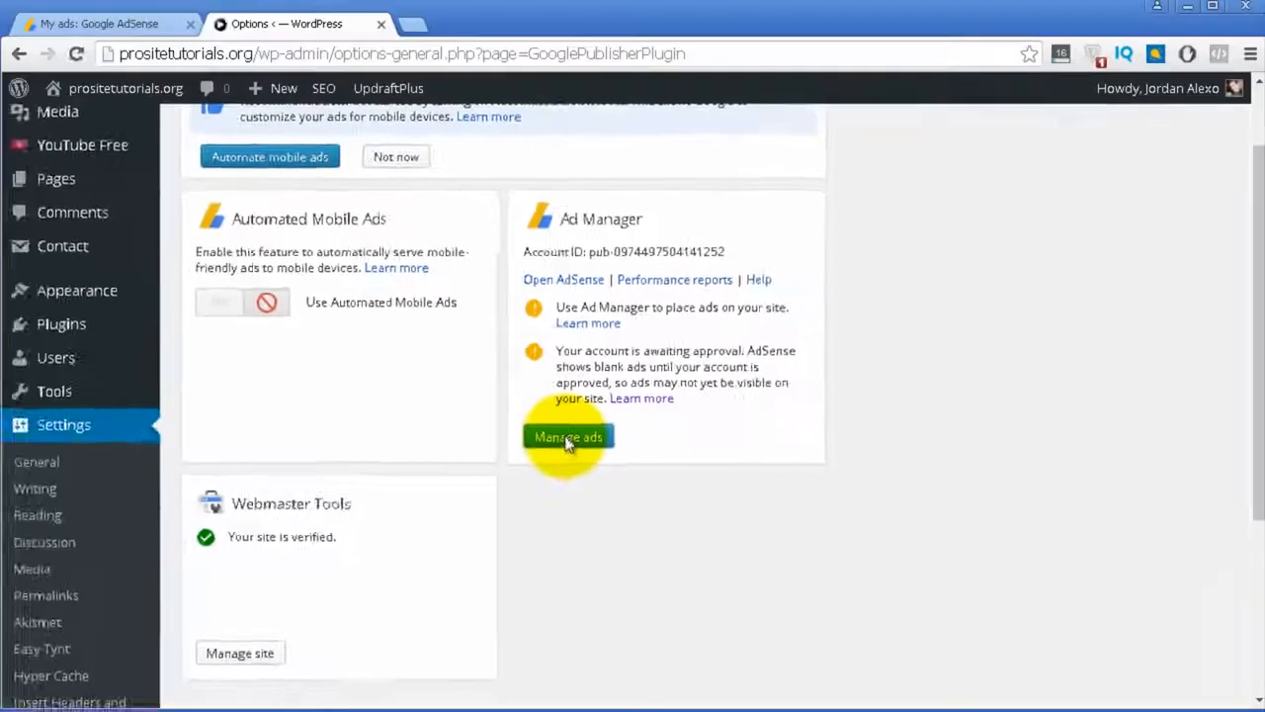
- Open the plugin's Ad Manager, accept the site analysis, and review the suggested ad placement above the front page header
{"action": "left_click", "coordinate": [593, 425]}
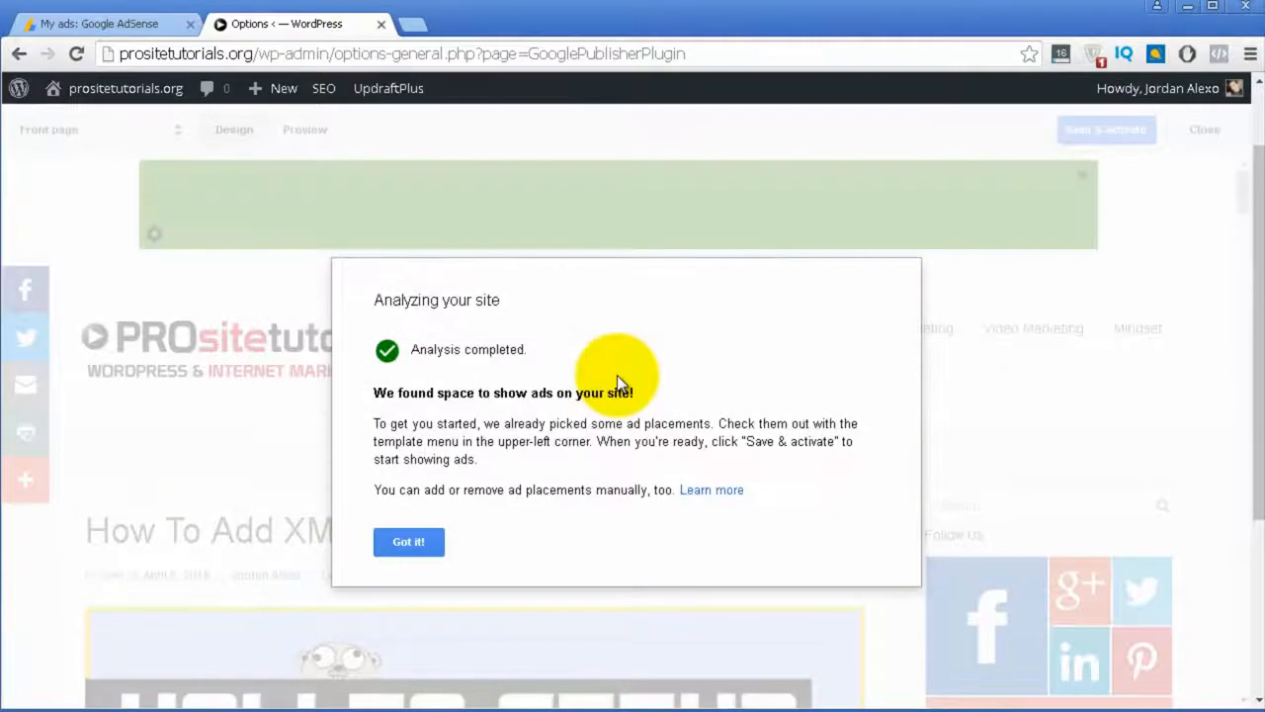
{"action": "left_click", "coordinate": [421, 545]}
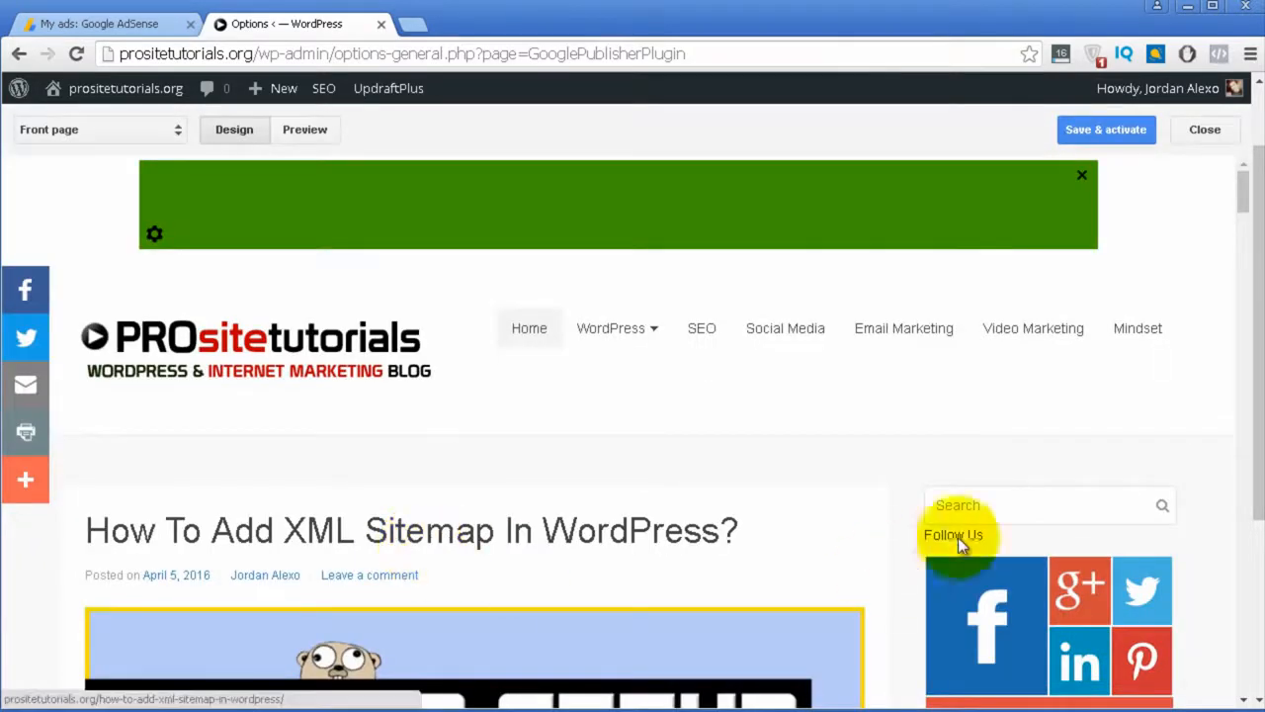
{"action": "scroll", "coordinate": [441, 310], "scroll_direction": "down", "scroll_amount": 1}
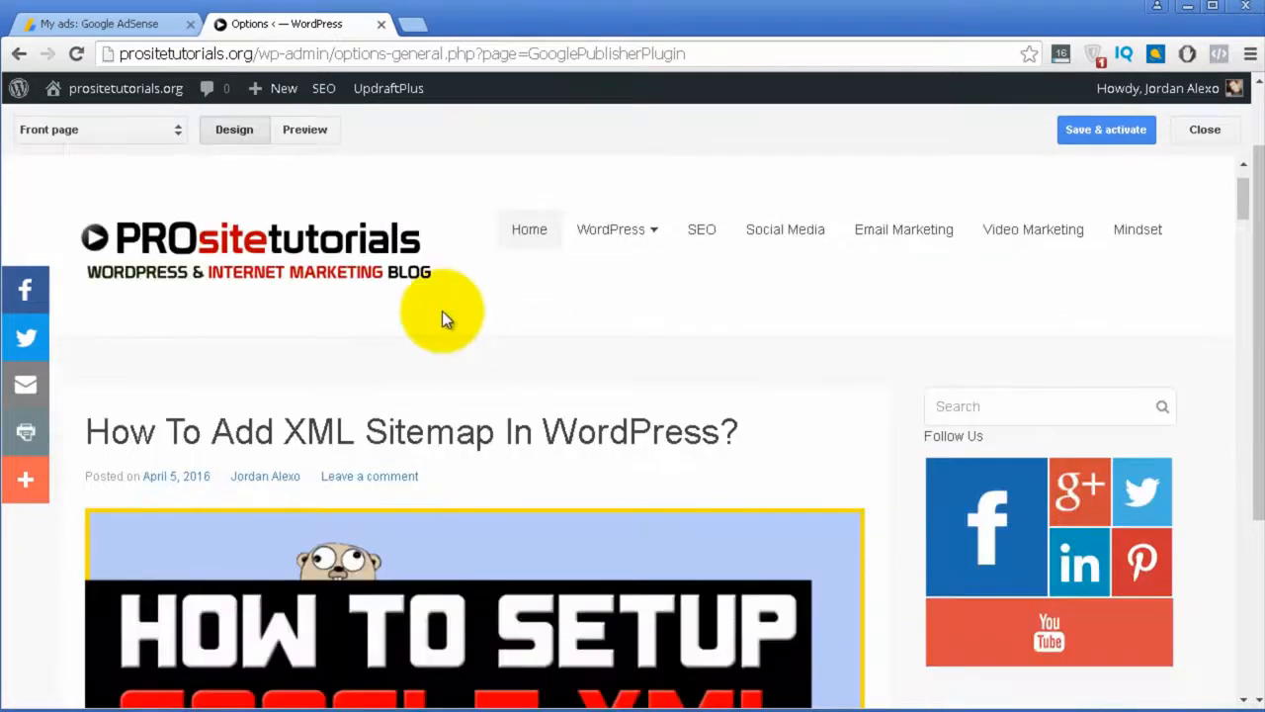
{"action": "scroll", "coordinate": [442, 310], "scroll_direction": "up", "scroll_amount": 1}
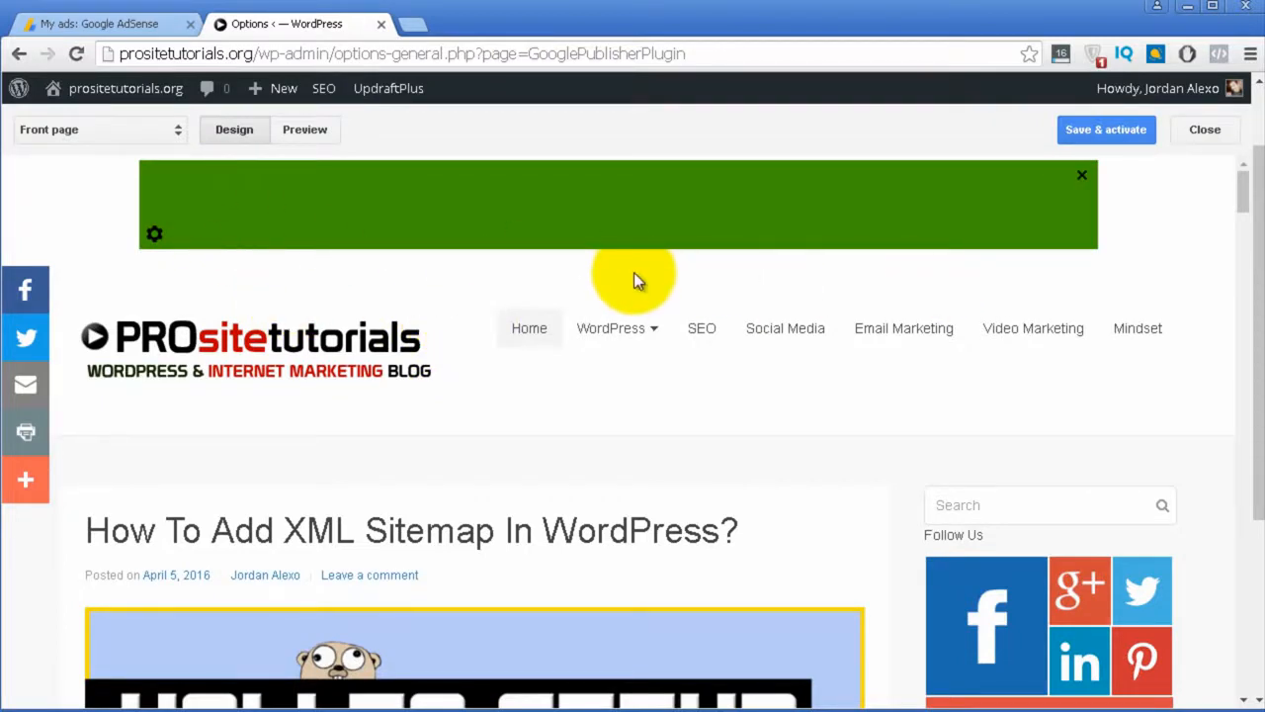
{"action": "scroll", "coordinate": [634, 272], "scroll_direction": "down", "scroll_amount": 1}
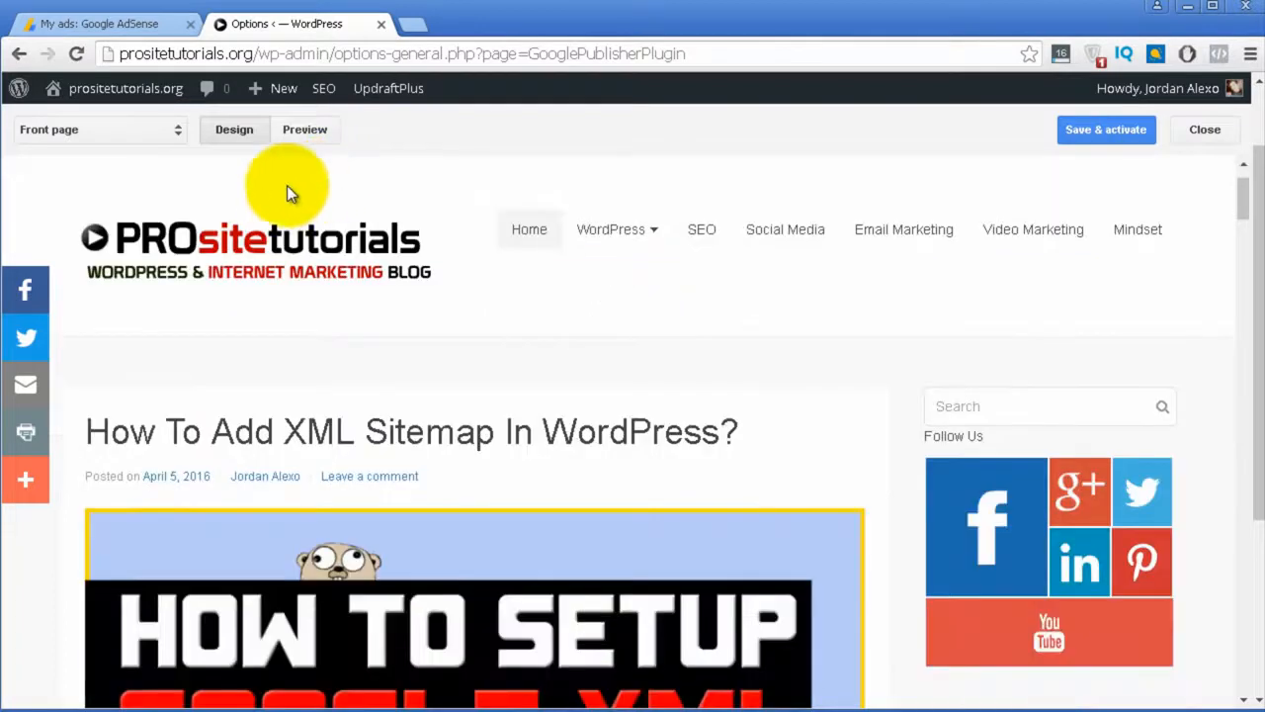
{"action": "scroll", "coordinate": [294, 188], "scroll_direction": "up", "scroll_amount": 1}
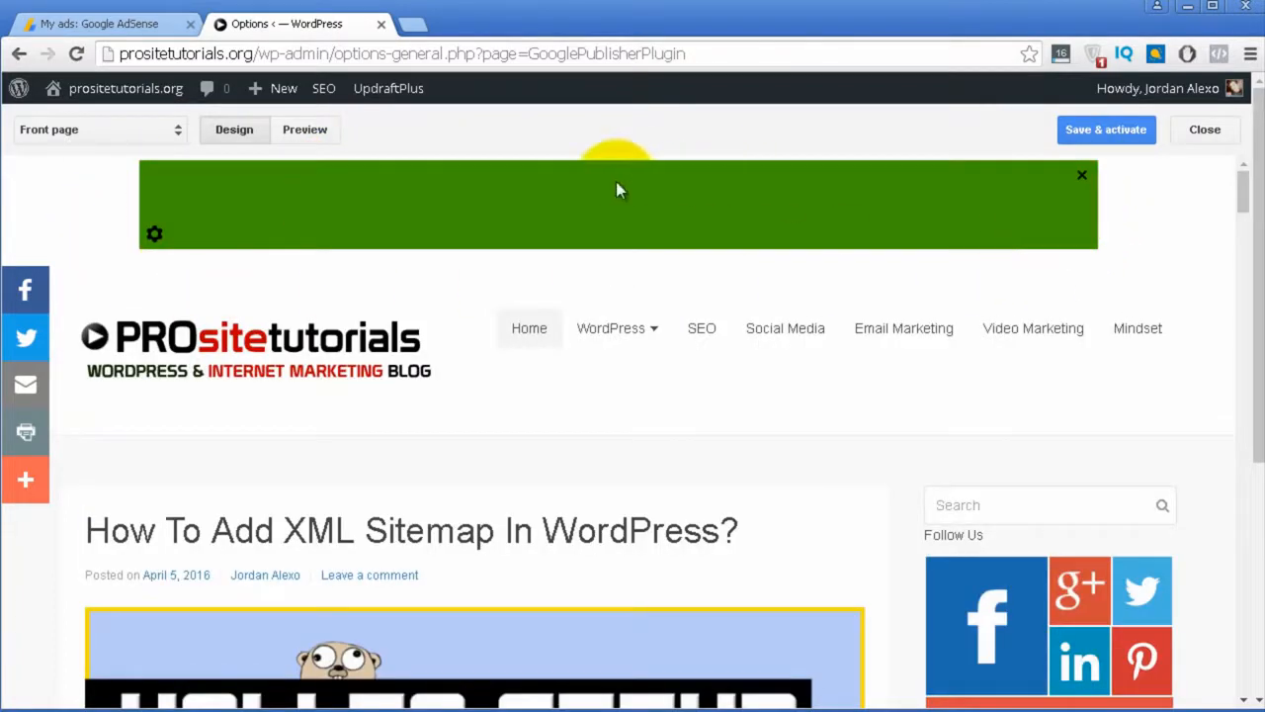
- Preview the header ad, return to the design view, and remove the ad placement before adding it back above the header
{"action": "left_click", "coordinate": [316, 133]}
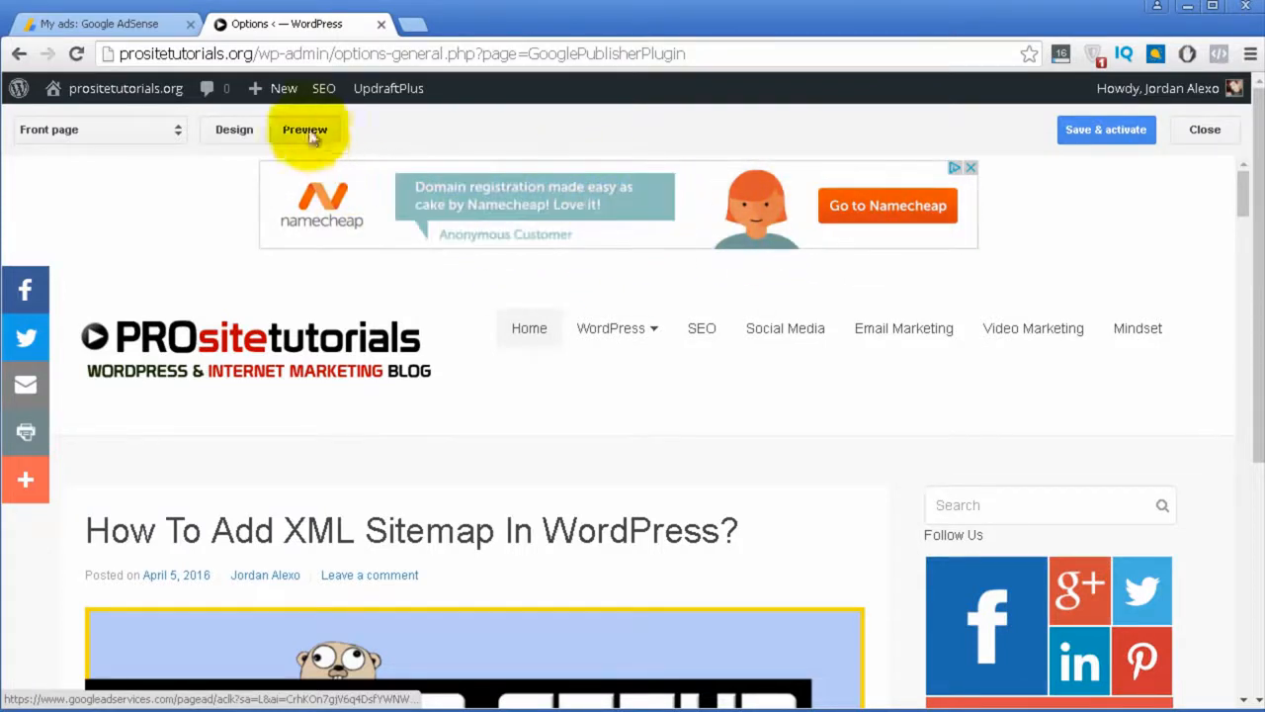
{"action": "left_click", "coordinate": [234, 136]}
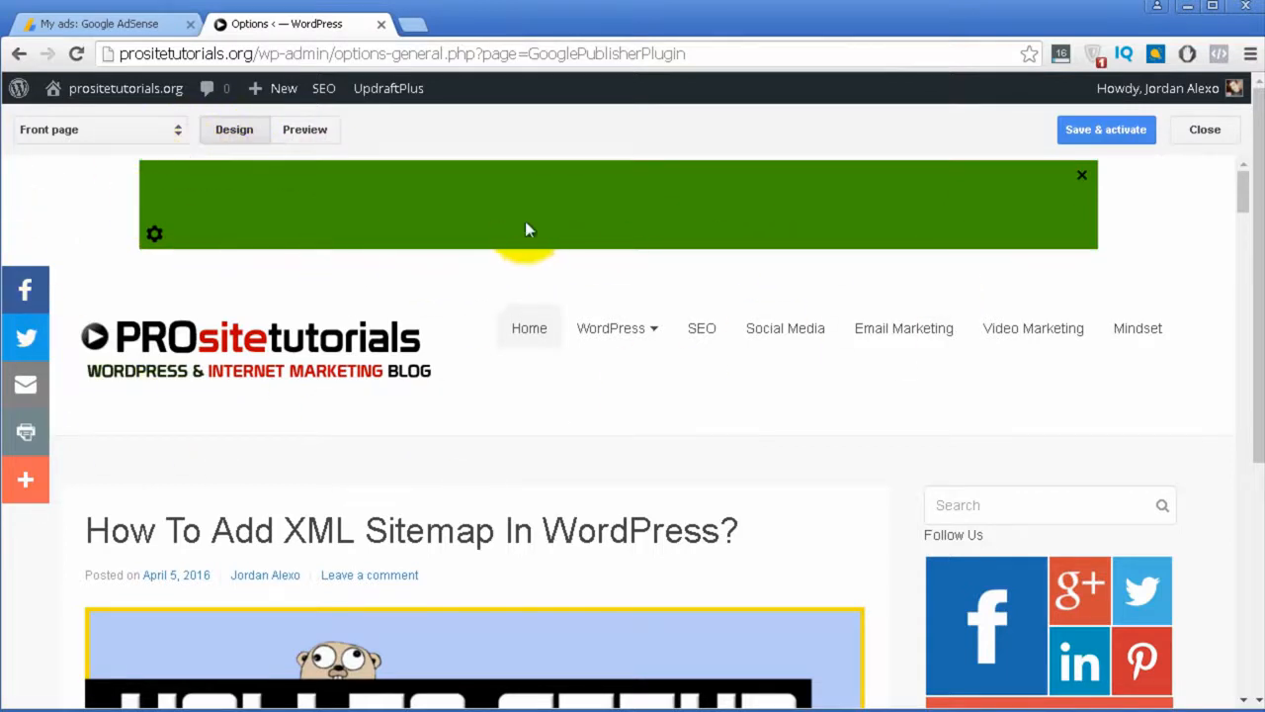
{"action": "left_click", "coordinate": [1082, 181]}
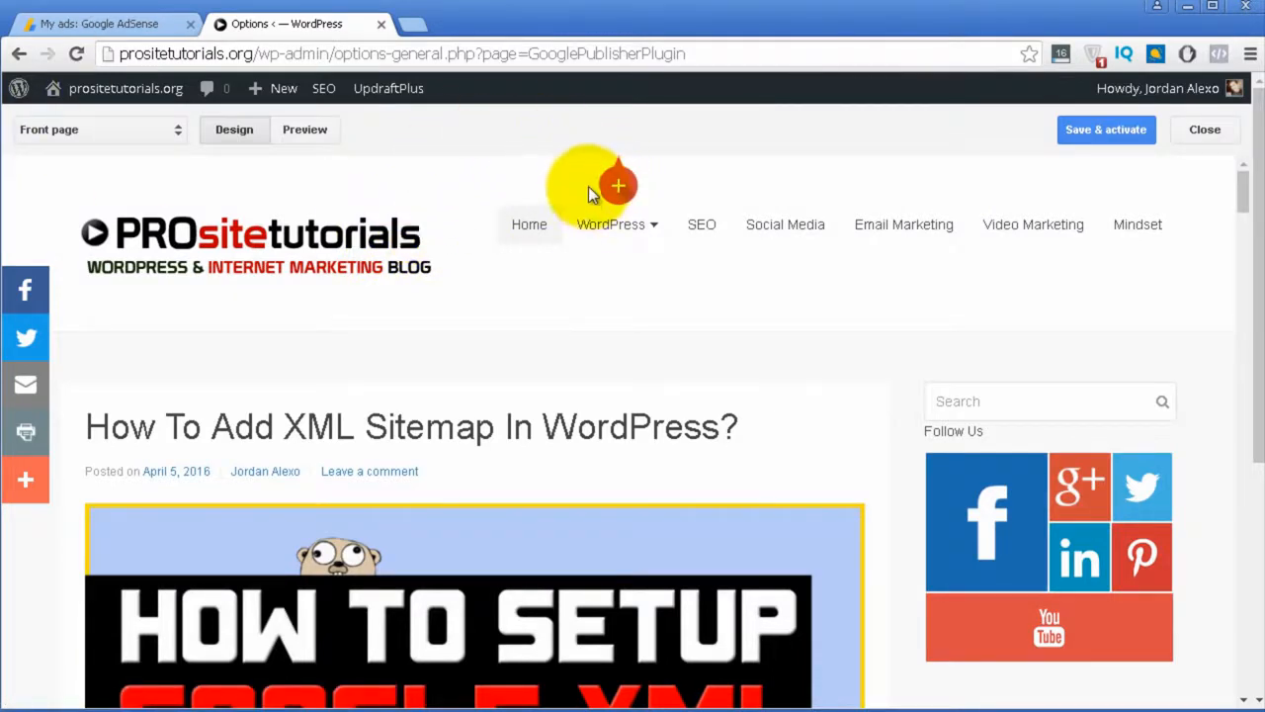
{"action": "left_click", "coordinate": [619, 186]}
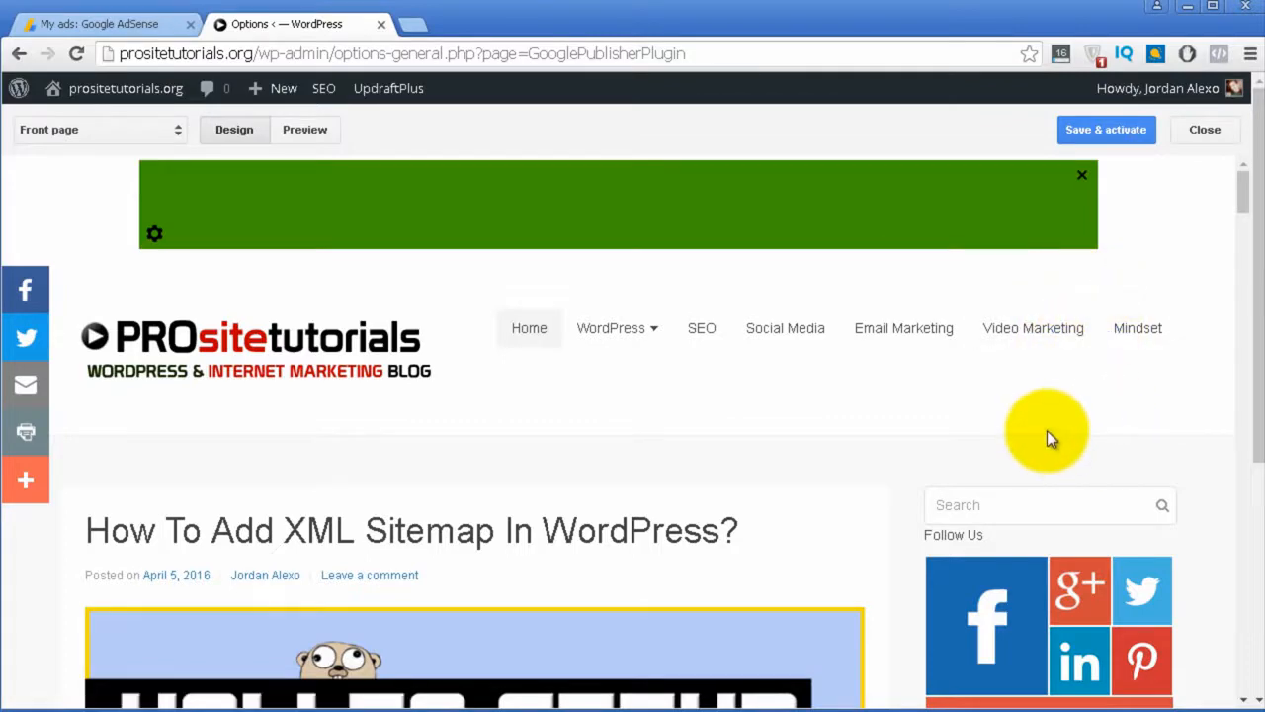
- Examine the front page from the header ad through the sidebar and first post for available ad positions
{"action": "scroll", "coordinate": [1112, 281], "scroll_direction": "down", "scroll_amount": 2}
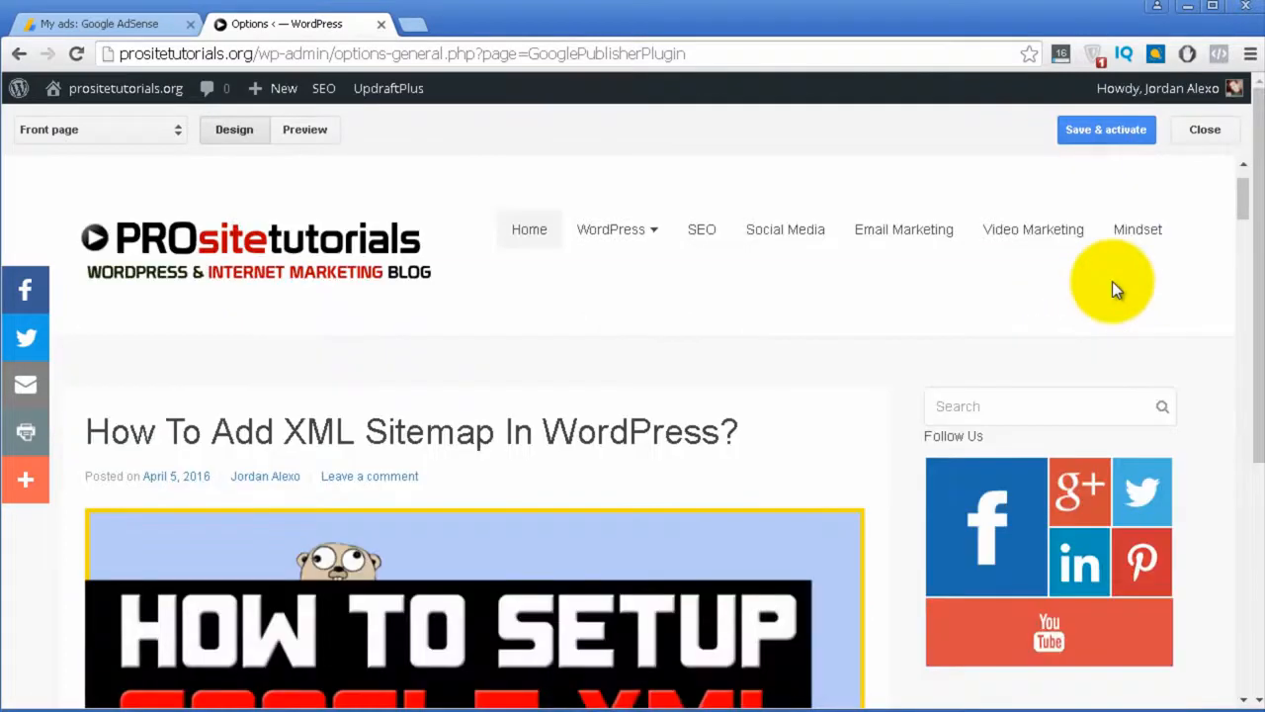
{"action": "scroll", "coordinate": [1123, 265], "scroll_direction": "down", "scroll_amount": 1}
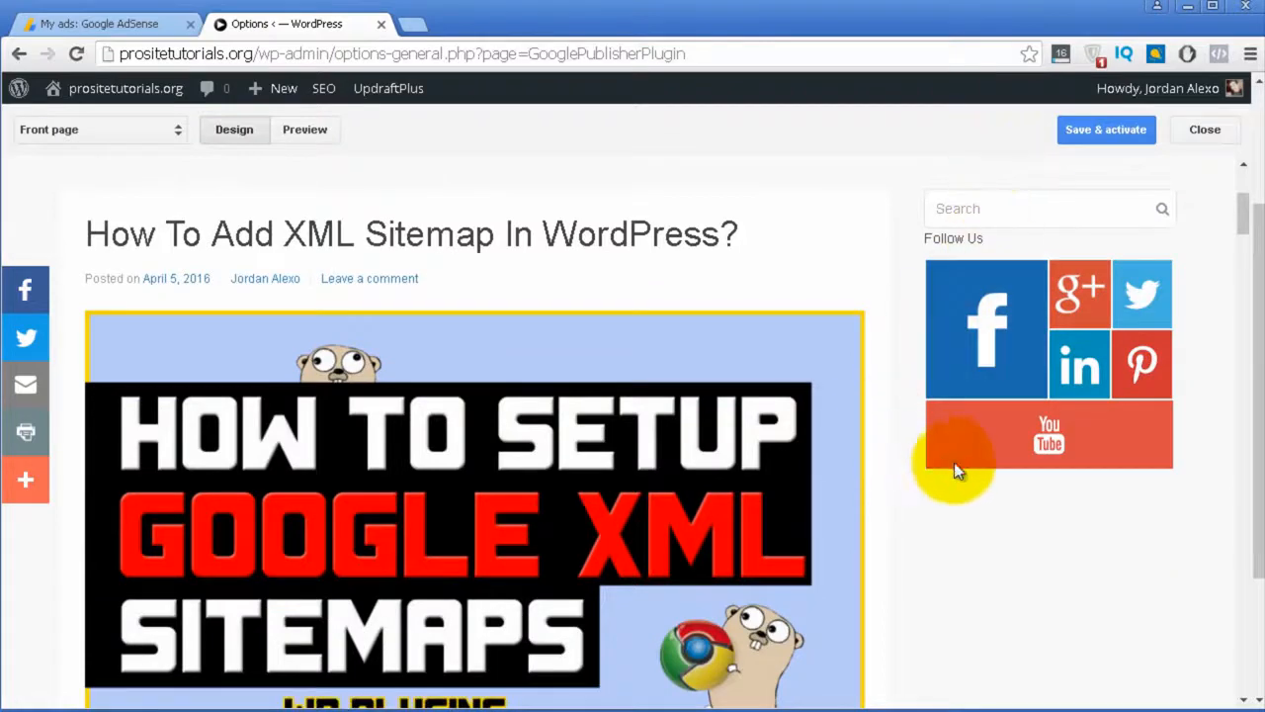
{"action": "scroll", "coordinate": [943, 457], "scroll_direction": "down", "scroll_amount": 1}
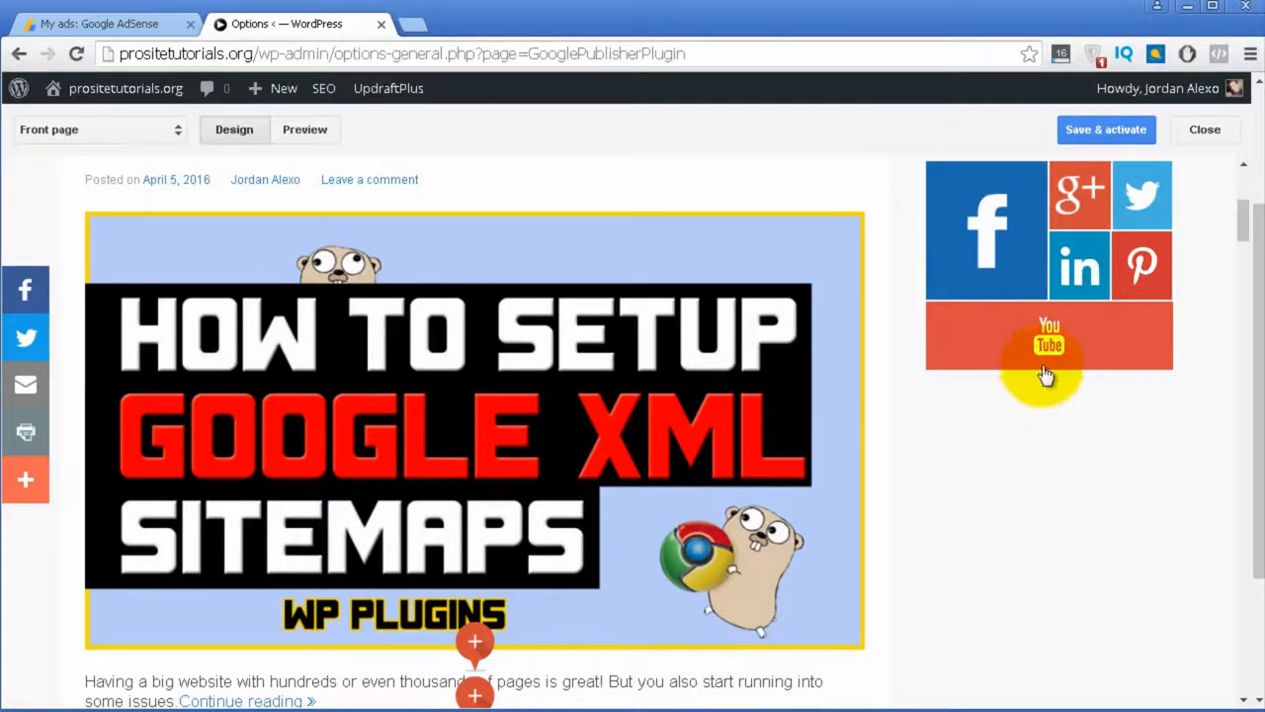
{"action": "scroll", "coordinate": [1011, 507], "scroll_direction": "up", "scroll_amount": 3}
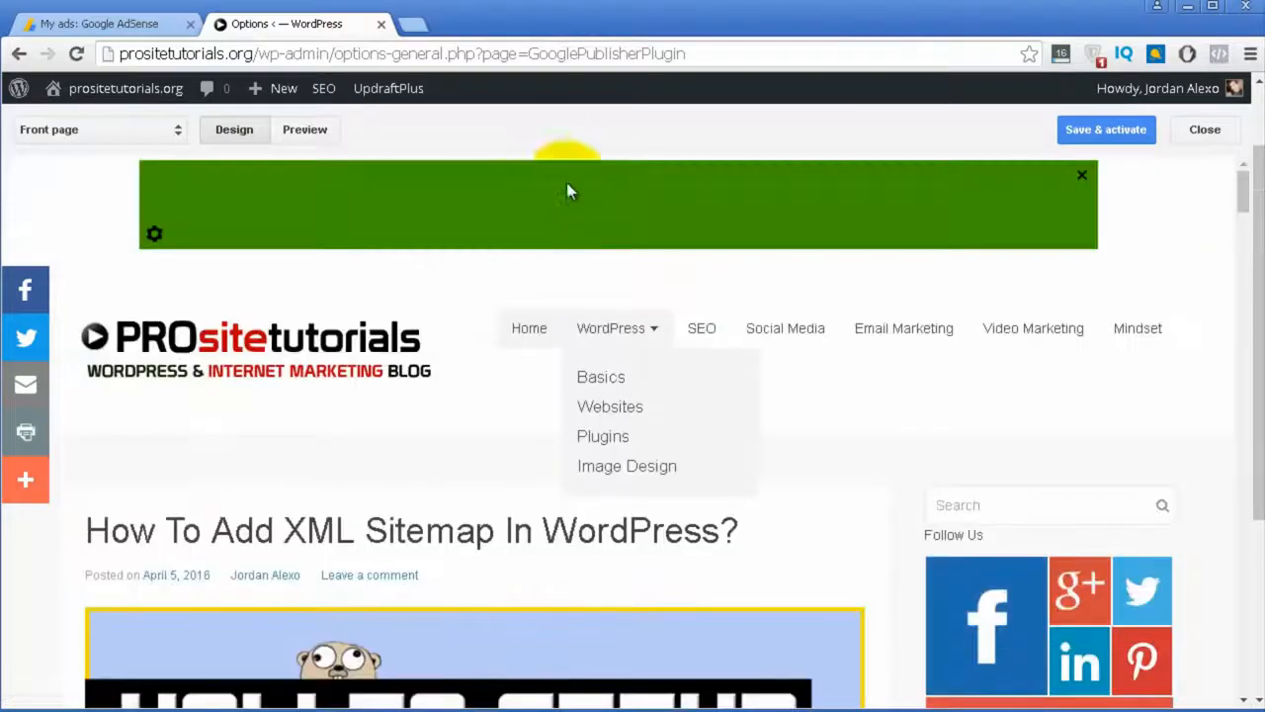
{"action": "scroll", "coordinate": [507, 376], "scroll_direction": "down", "scroll_amount": 7}
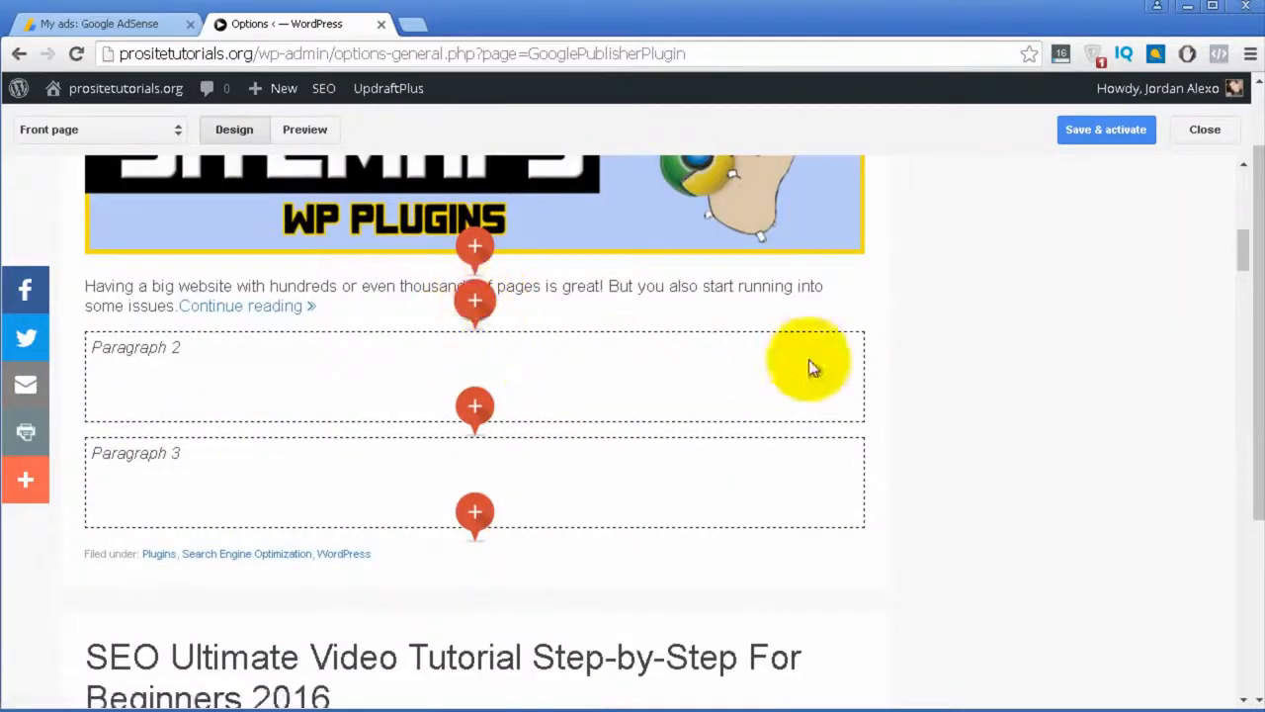
{"action": "scroll", "coordinate": [940, 297], "scroll_direction": "up", "scroll_amount": 3}
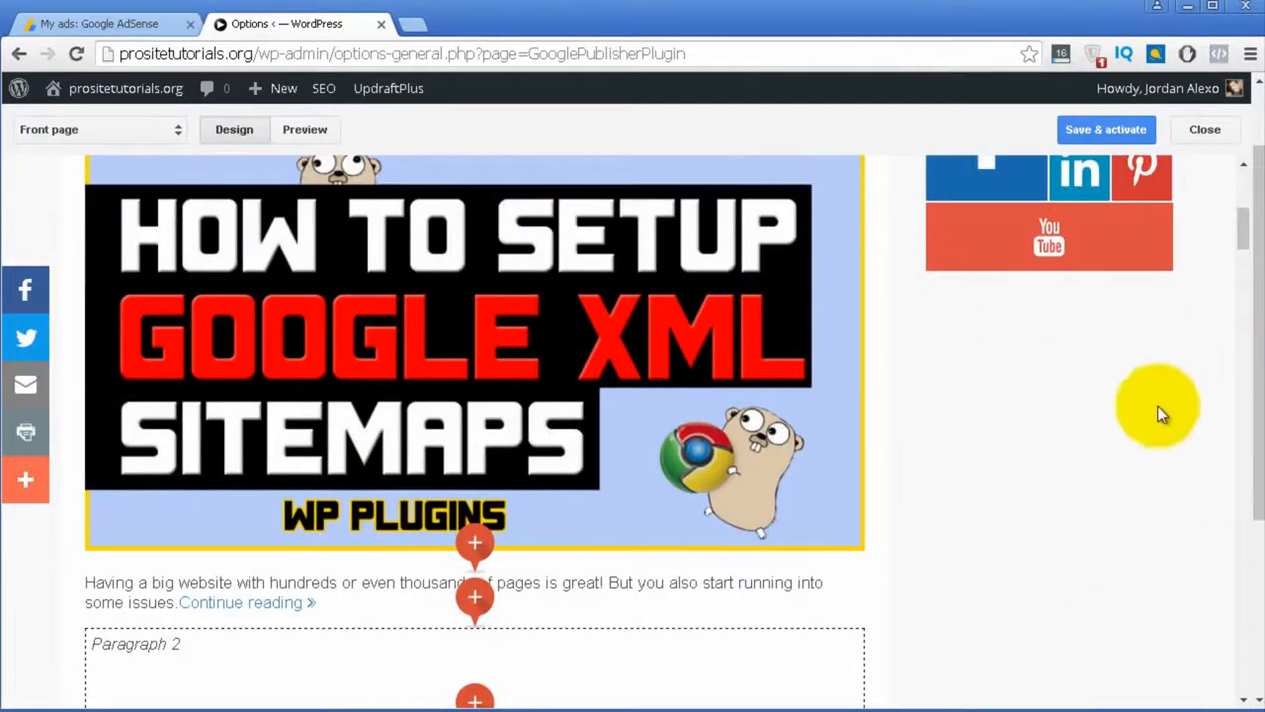
{"action": "scroll", "coordinate": [1075, 450], "scroll_direction": "down", "scroll_amount": 3}
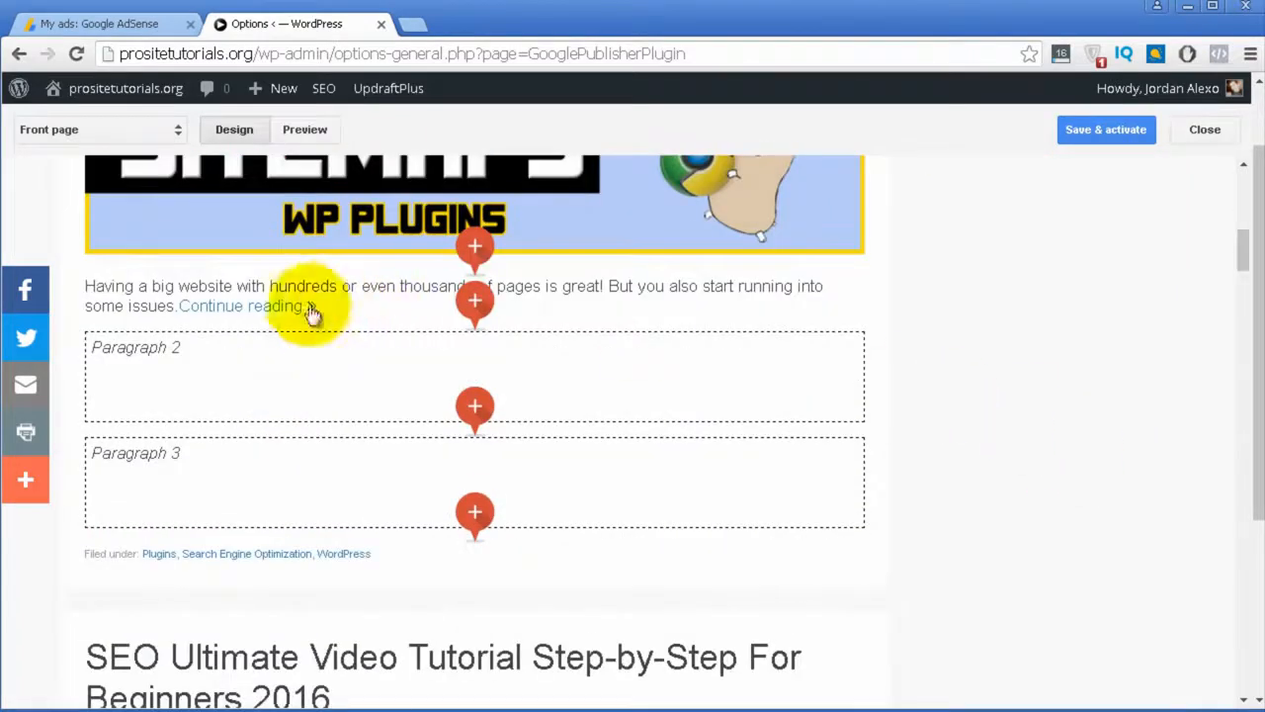
- Try adding an ad below Paragraph 3 of the first post and remove it again
{"action": "scroll", "coordinate": [482, 435], "scroll_direction": "down", "scroll_amount": 1}
{"action": "left_click", "coordinate": [482, 423]}
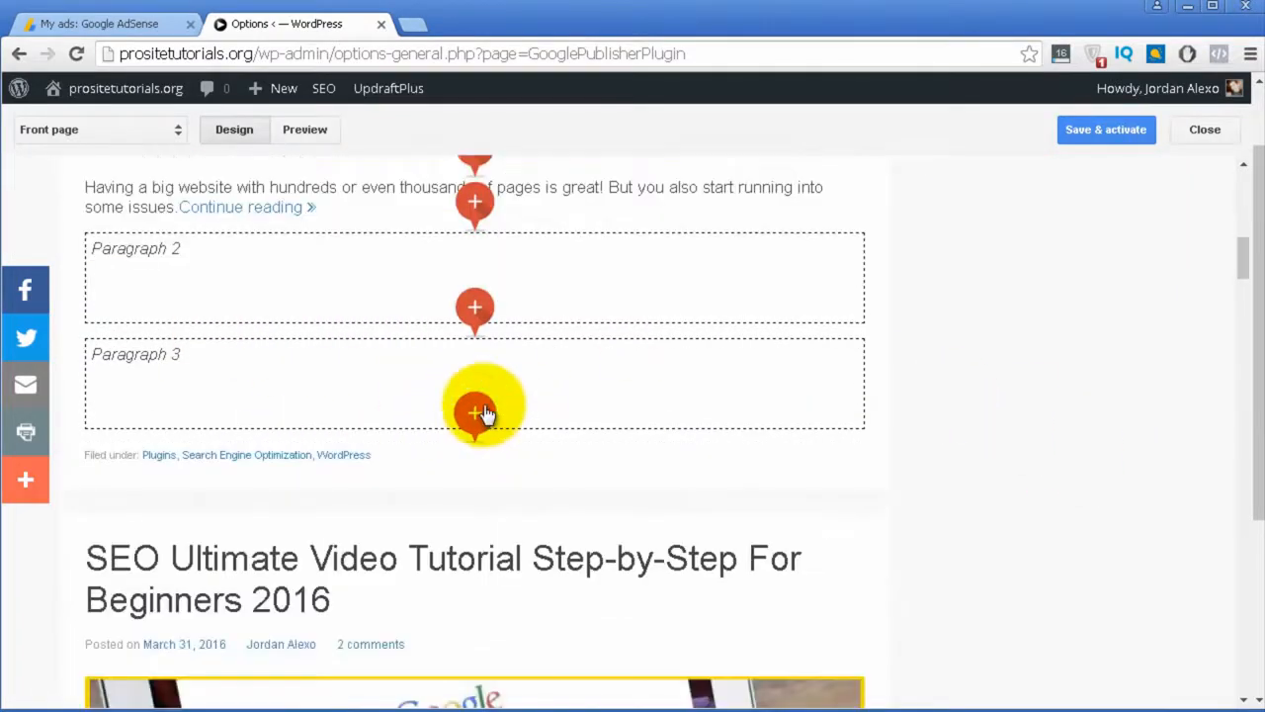
{"action": "scroll", "coordinate": [409, 432], "scroll_direction": "down", "scroll_amount": 1}
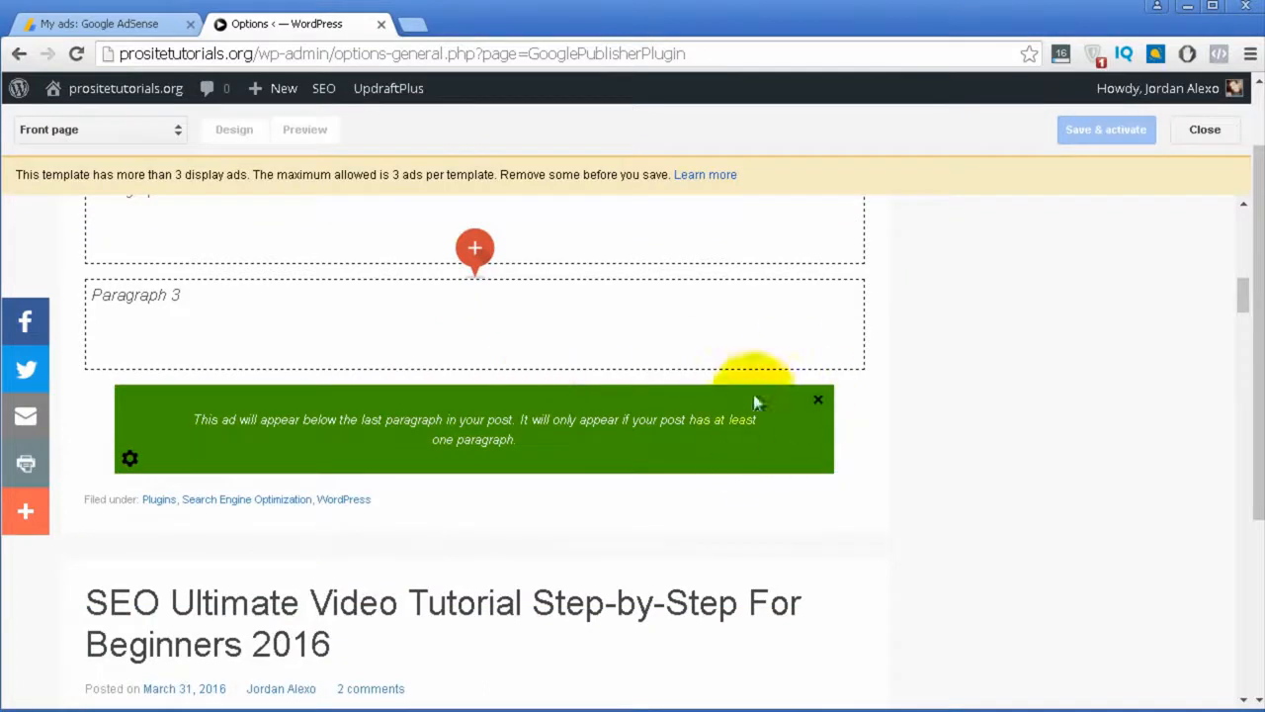
{"action": "left_click", "coordinate": [818, 402]}
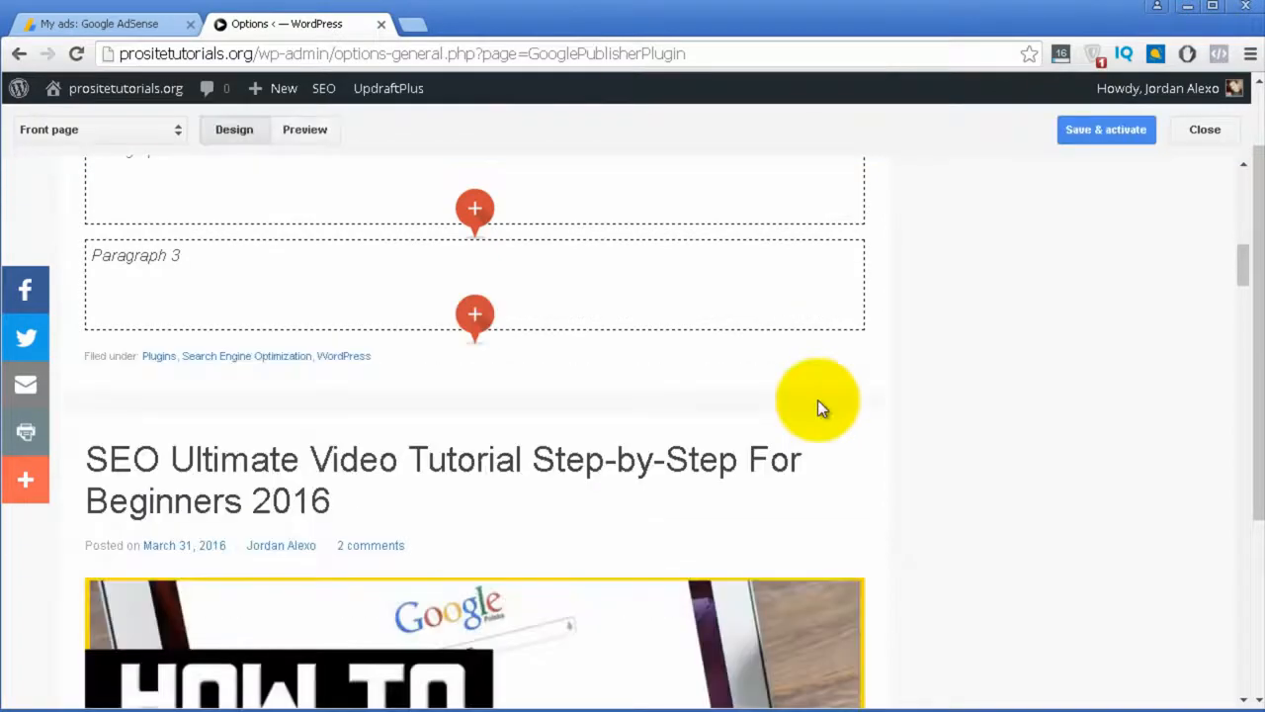
- Remove the ad at the very end of the front page and place one just below the footer links instead
{"action": "scroll", "coordinate": [826, 447], "scroll_direction": "down", "scroll_amount": 4}
{"action": "scroll", "coordinate": [829, 453], "scroll_direction": "down", "scroll_amount": 15}
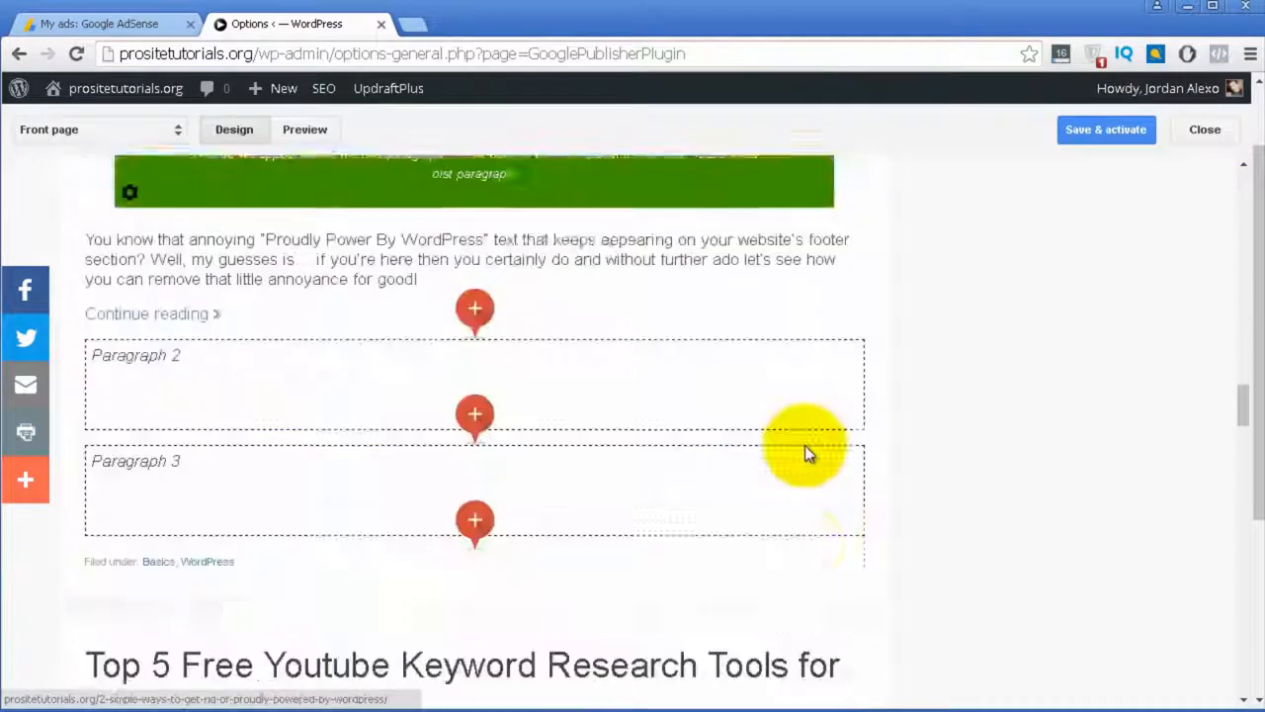
{"action": "scroll", "coordinate": [801, 499], "scroll_direction": "up", "scroll_amount": 2}
{"action": "scroll", "coordinate": [801, 499], "scroll_direction": "down", "scroll_amount": 15}
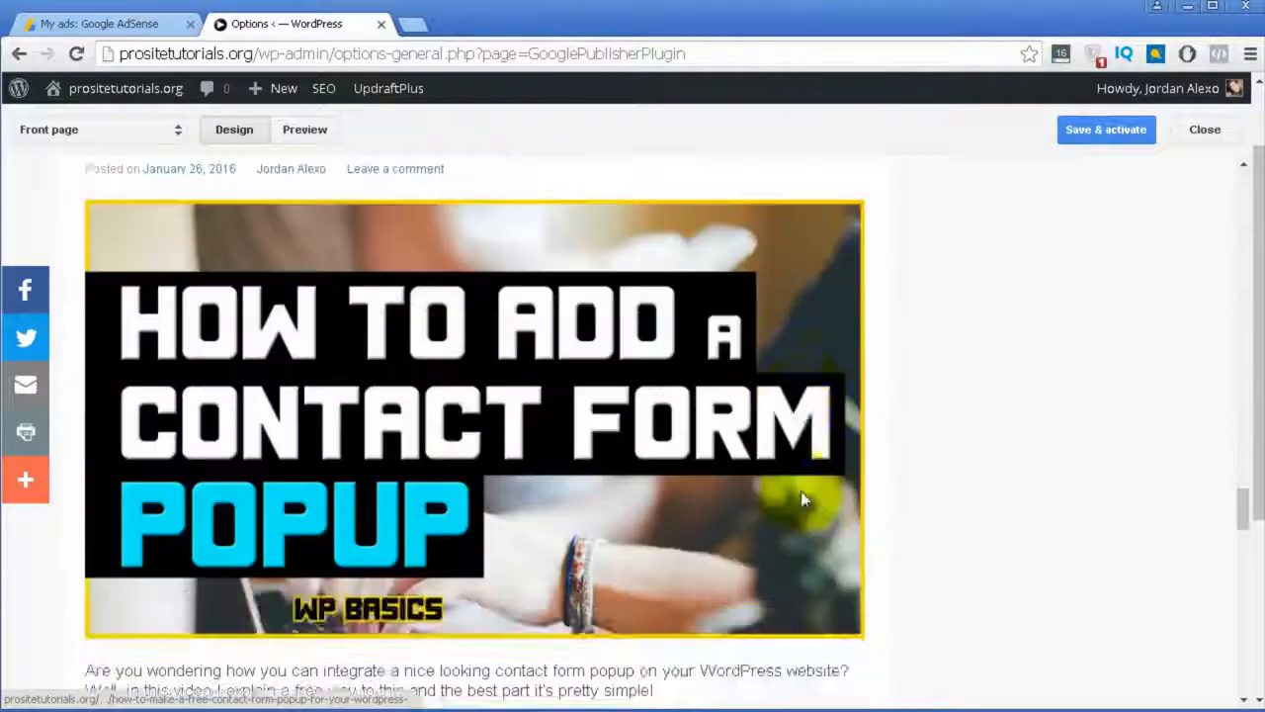
{"action": "scroll", "coordinate": [806, 501], "scroll_direction": "down", "scroll_amount": 10}
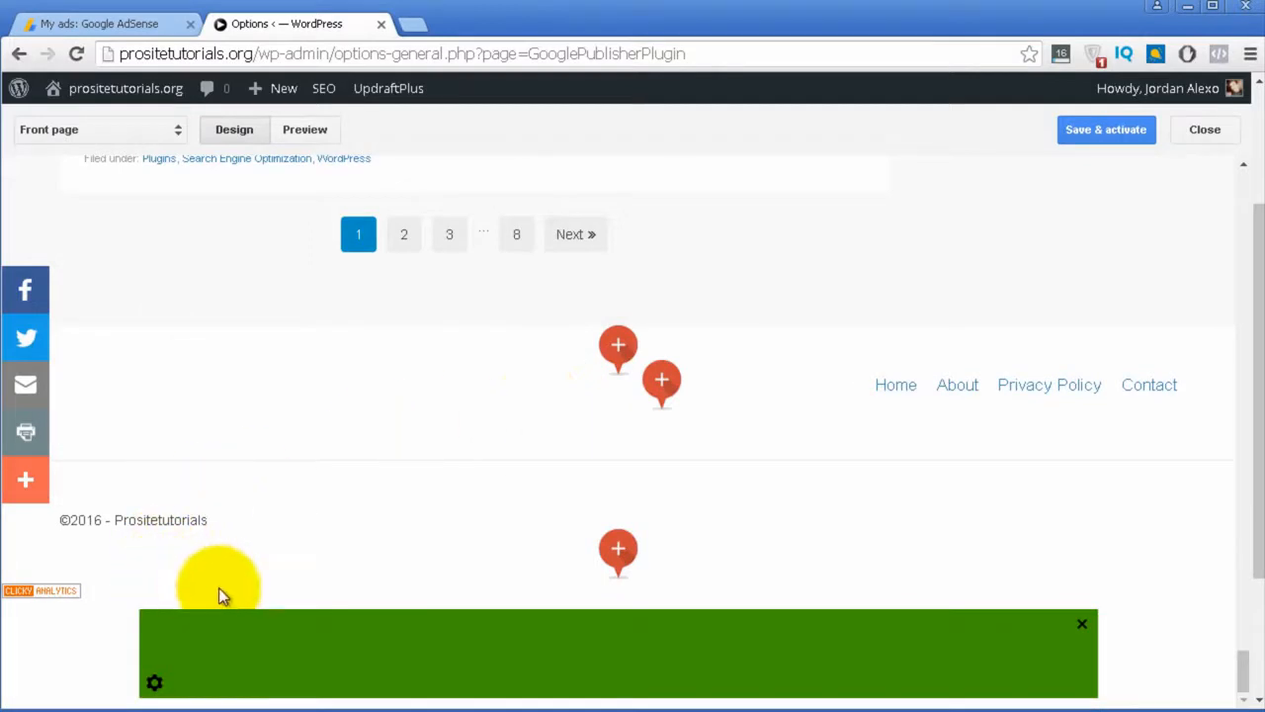
{"action": "left_click", "coordinate": [1083, 628]}
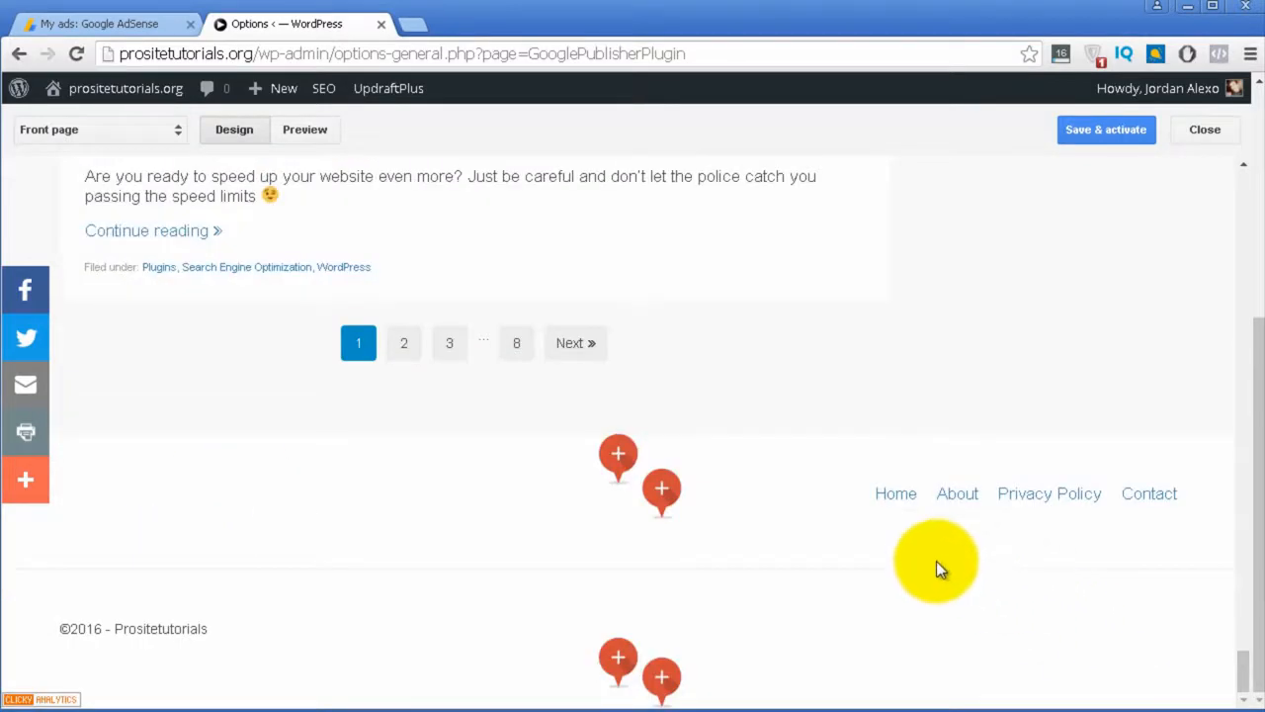
{"action": "left_click", "coordinate": [667, 491]}
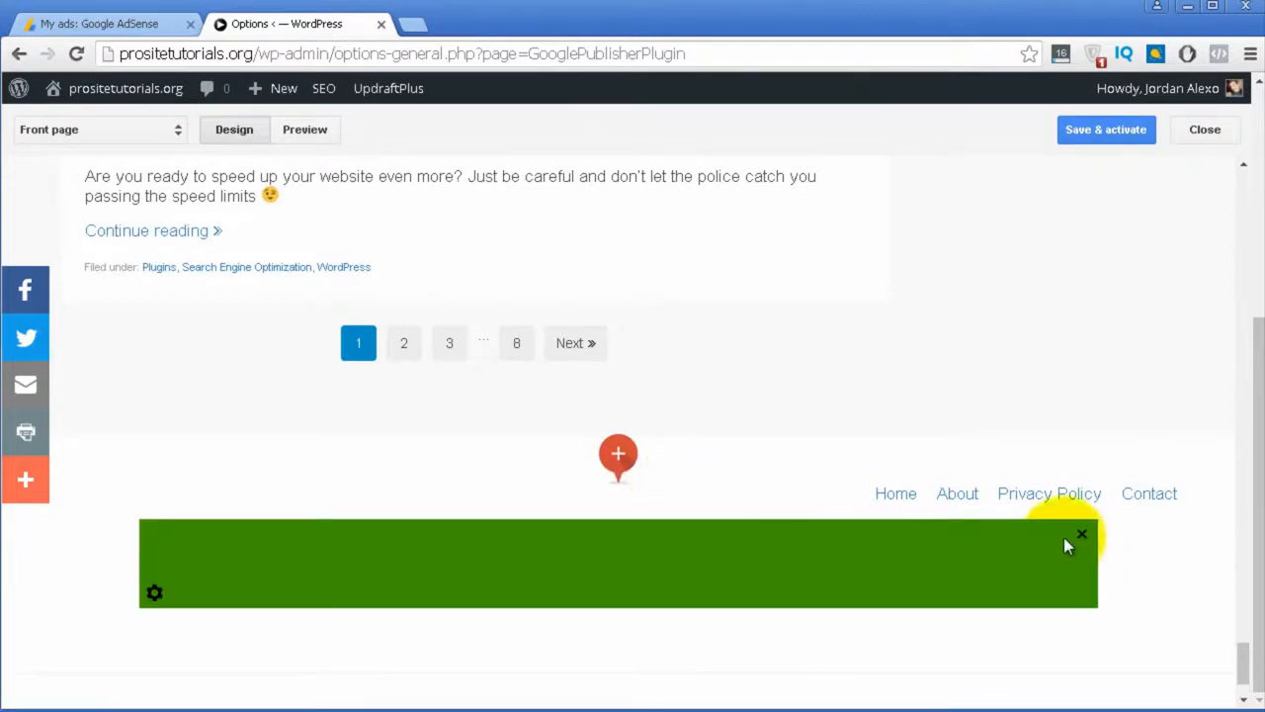
{"action": "scroll", "coordinate": [543, 616], "scroll_direction": "down", "scroll_amount": 1}
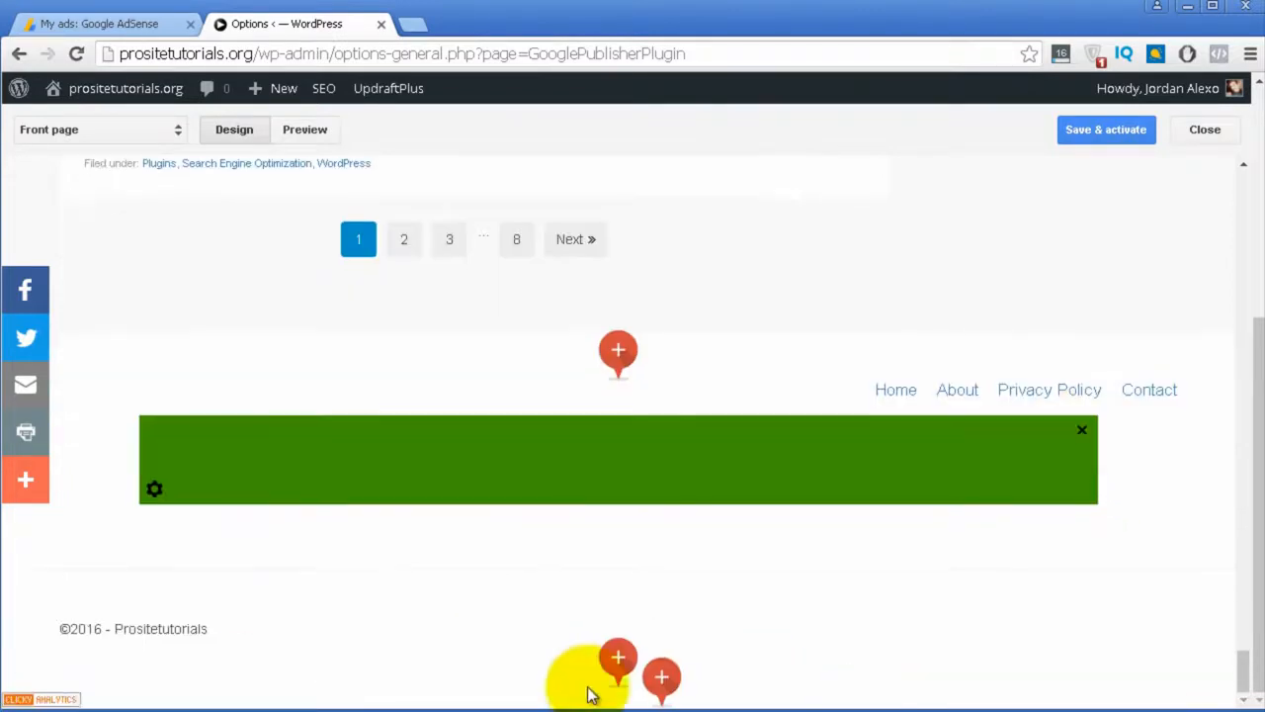
- Preview the front page and check how the ads look throughout the posts and in the footer area
{"action": "scroll", "coordinate": [537, 528], "scroll_direction": "up", "scroll_amount": 10}
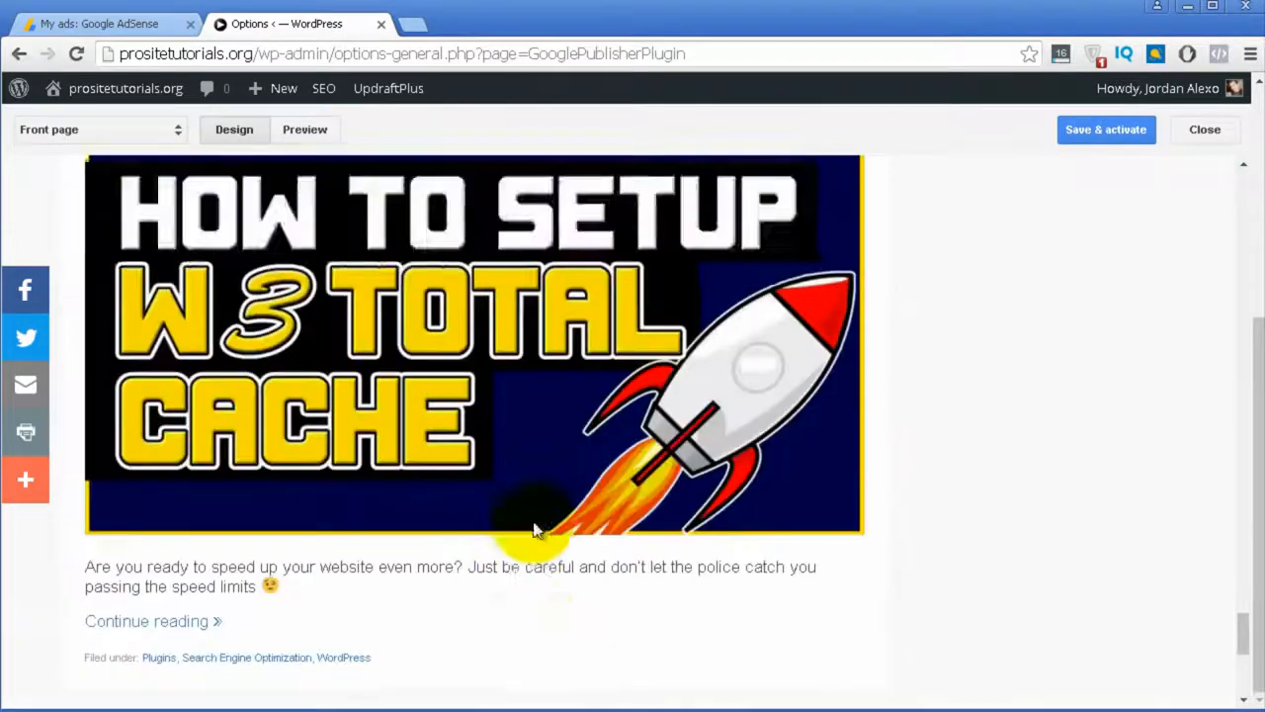
{"action": "scroll", "coordinate": [563, 395], "scroll_direction": "up", "scroll_amount": 5}
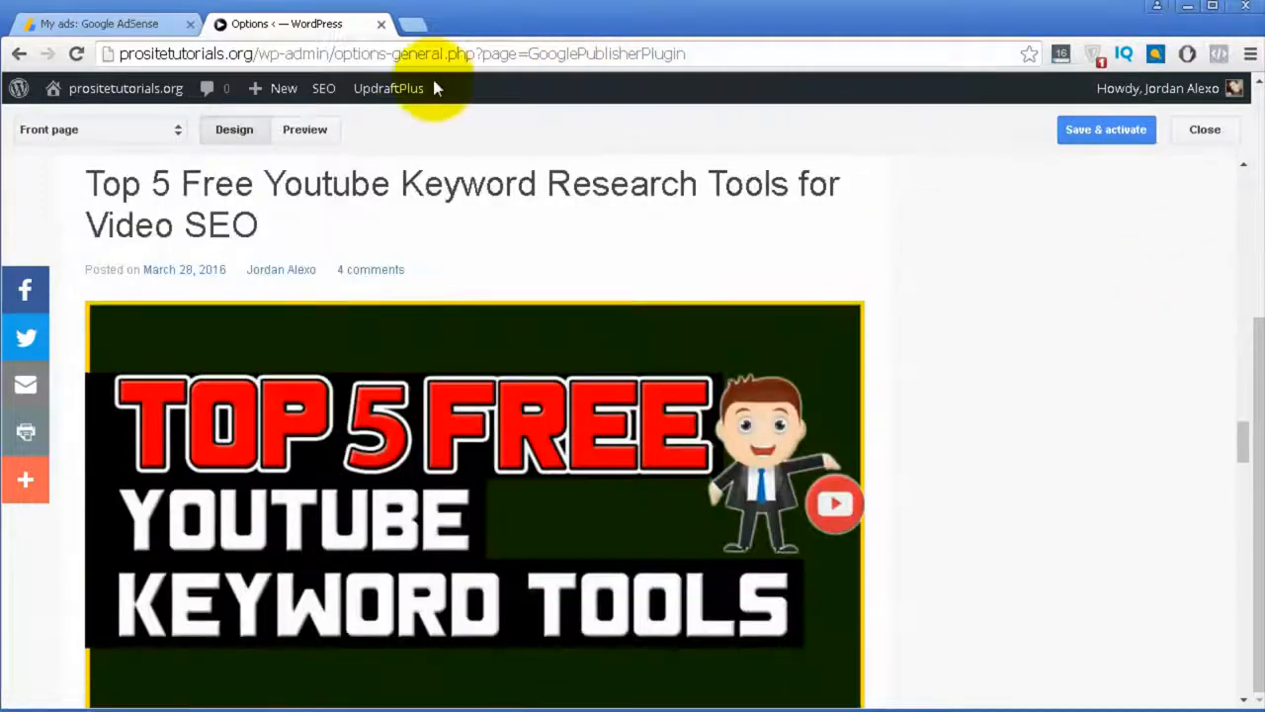
{"action": "left_click", "coordinate": [322, 134]}
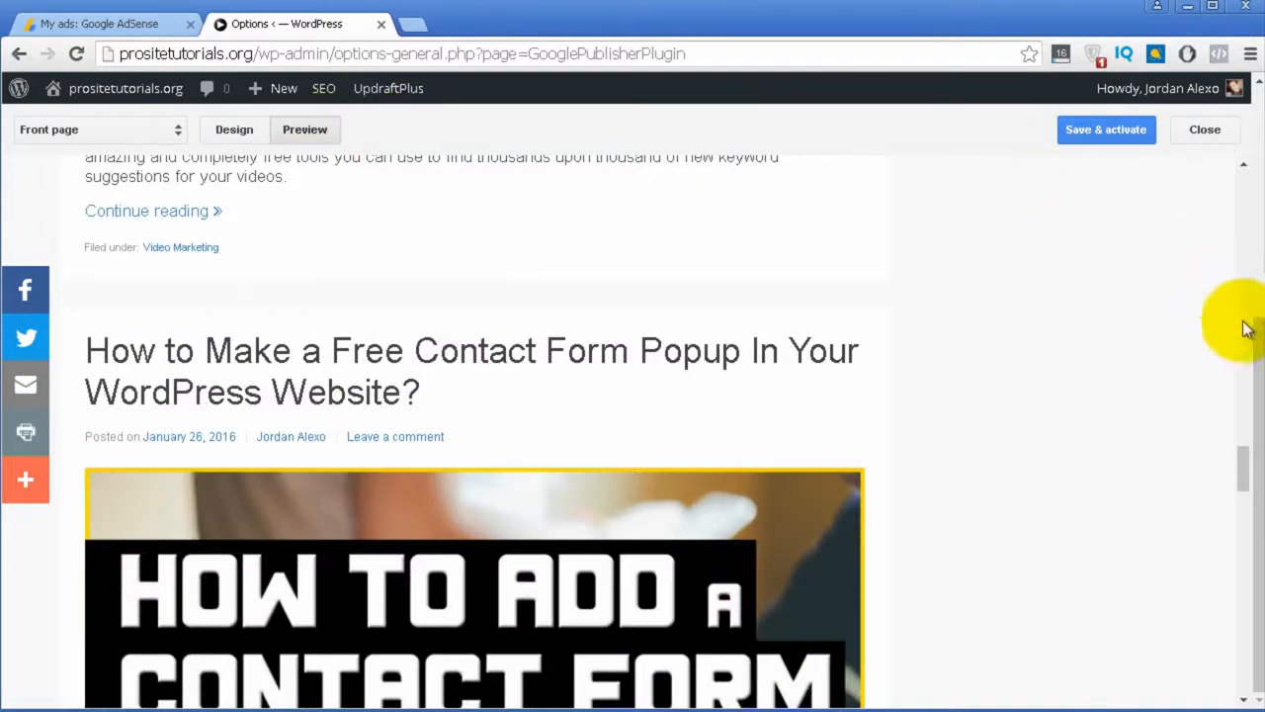
{"action": "left_click_drag", "start_coordinate": [1244, 481], "coordinate": [1243, 666]}
{"action": "scroll", "coordinate": [559, 252], "scroll_direction": "up", "scroll_amount": 8}
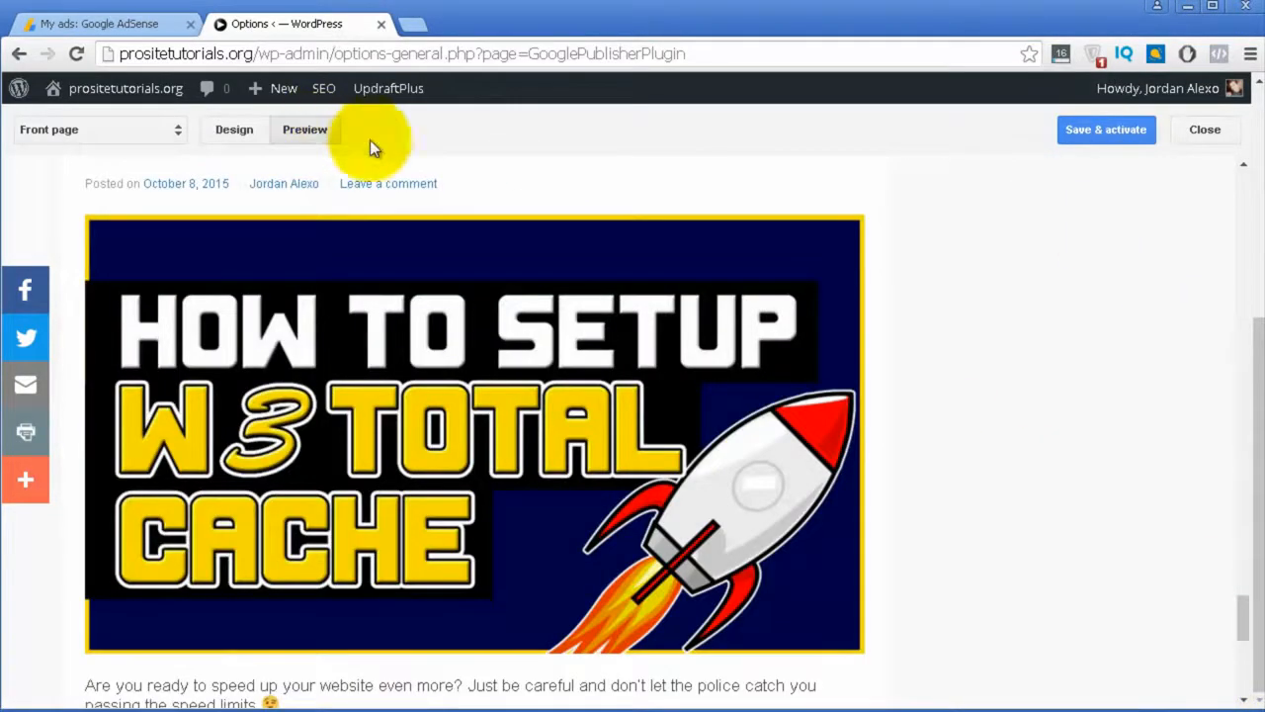
{"action": "scroll", "coordinate": [1037, 264], "scroll_direction": "up", "scroll_amount": 10}
{"action": "scroll", "coordinate": [1215, 246], "scroll_direction": "up", "scroll_amount": 6}
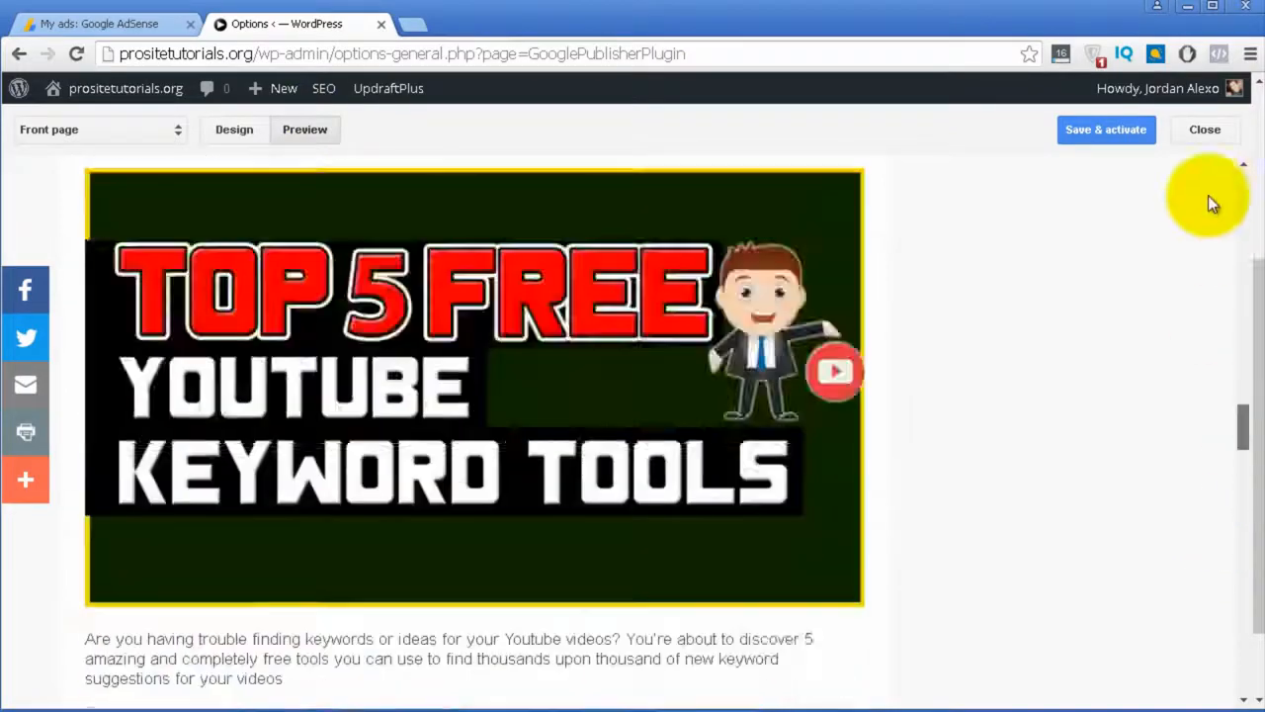
{"action": "scroll", "coordinate": [1223, 381], "scroll_direction": "up", "scroll_amount": 12}
{"action": "left_click_drag", "start_coordinate": [1224, 381], "coordinate": [1243, 679]}
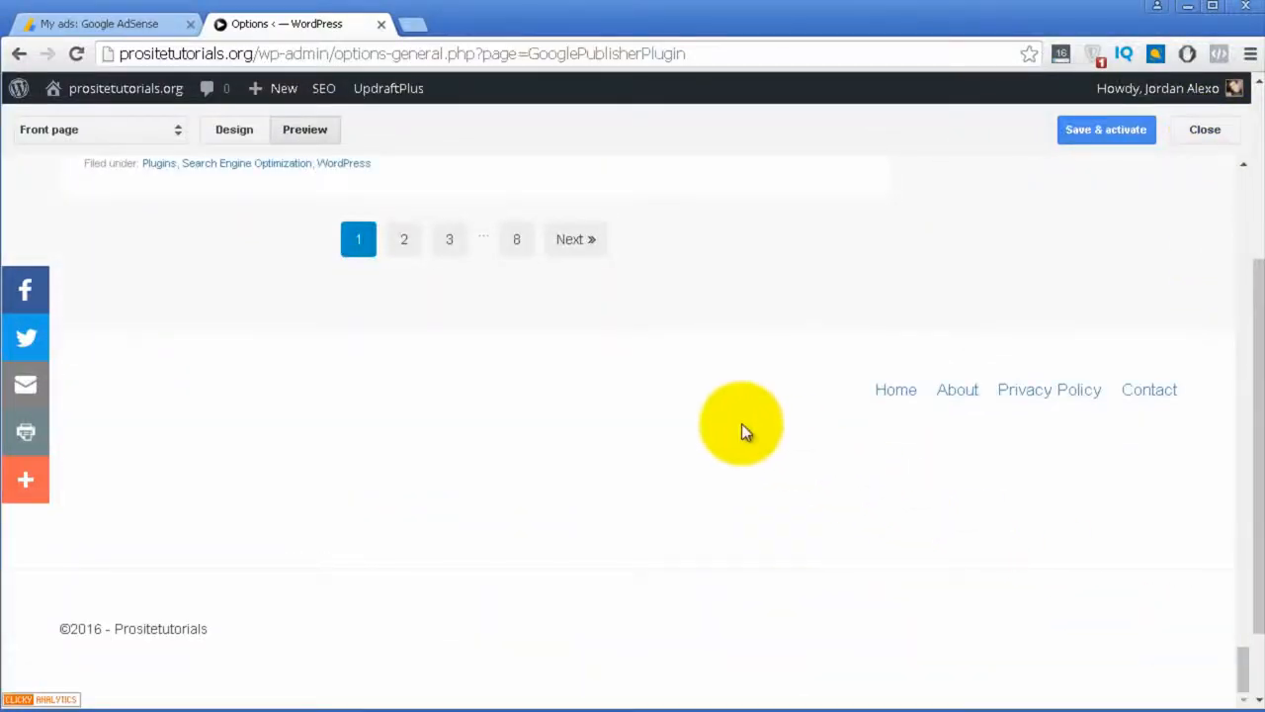
{"action": "scroll", "coordinate": [743, 415], "scroll_direction": "up", "scroll_amount": 2}
- Return to the design view of the front page and look back over the placements from the footer upwards
{"action": "left_click", "coordinate": [234, 129]}
{"action": "scroll", "coordinate": [663, 254], "scroll_direction": "down", "scroll_amount": 4}
{"action": "scroll", "coordinate": [858, 277], "scroll_direction": "up", "scroll_amount": 15}
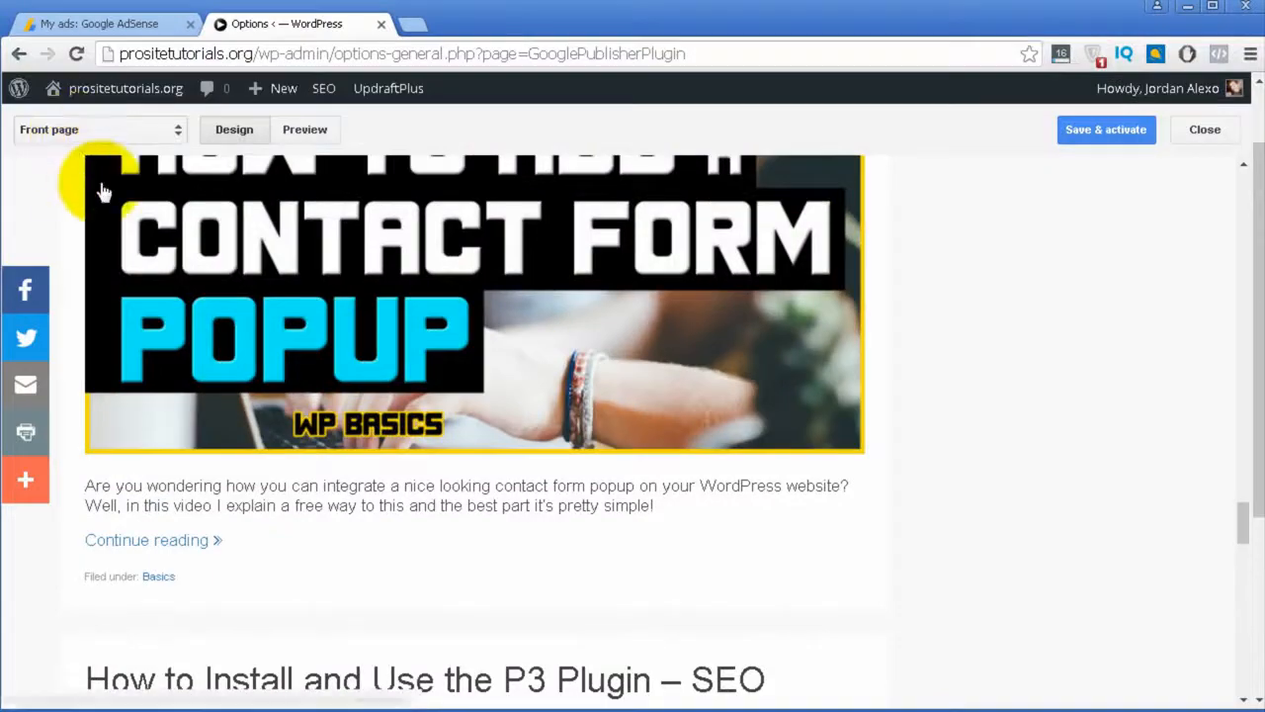
{"action": "scroll", "coordinate": [69, 188], "scroll_direction": "up", "scroll_amount": 3}
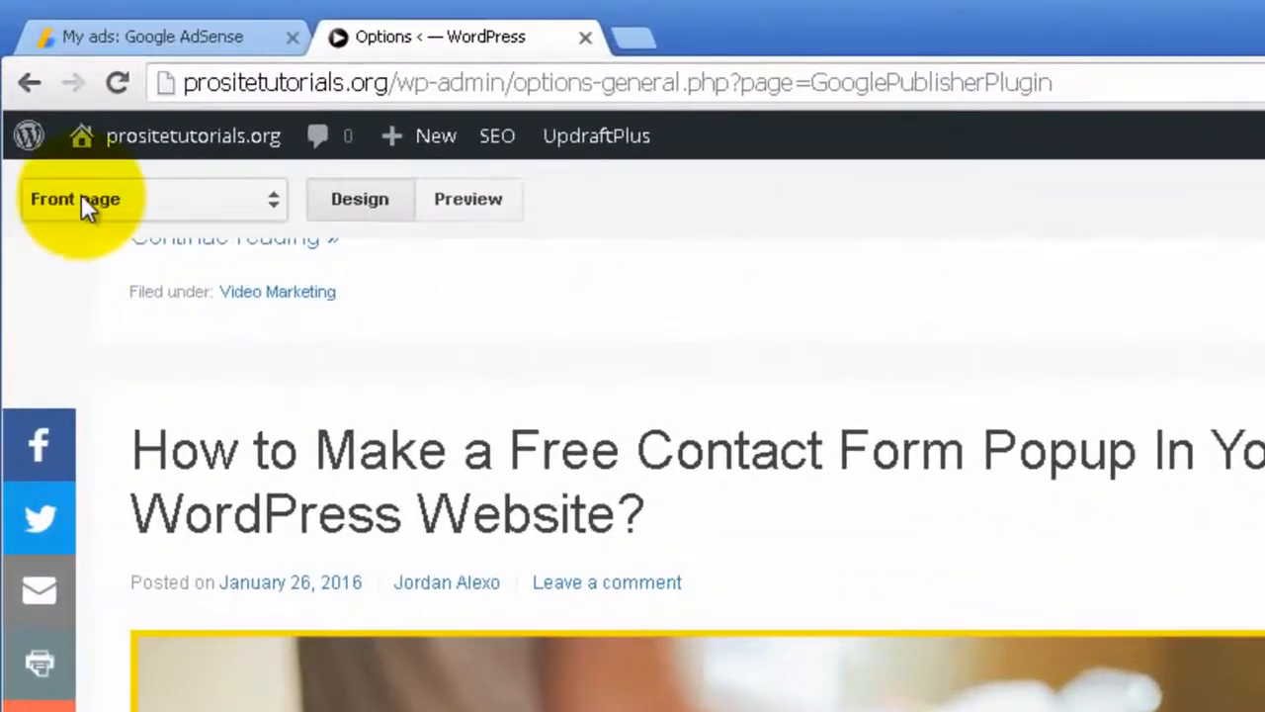
{"action": "scroll", "coordinate": [517, 339], "scroll_direction": "up", "scroll_amount": 3}
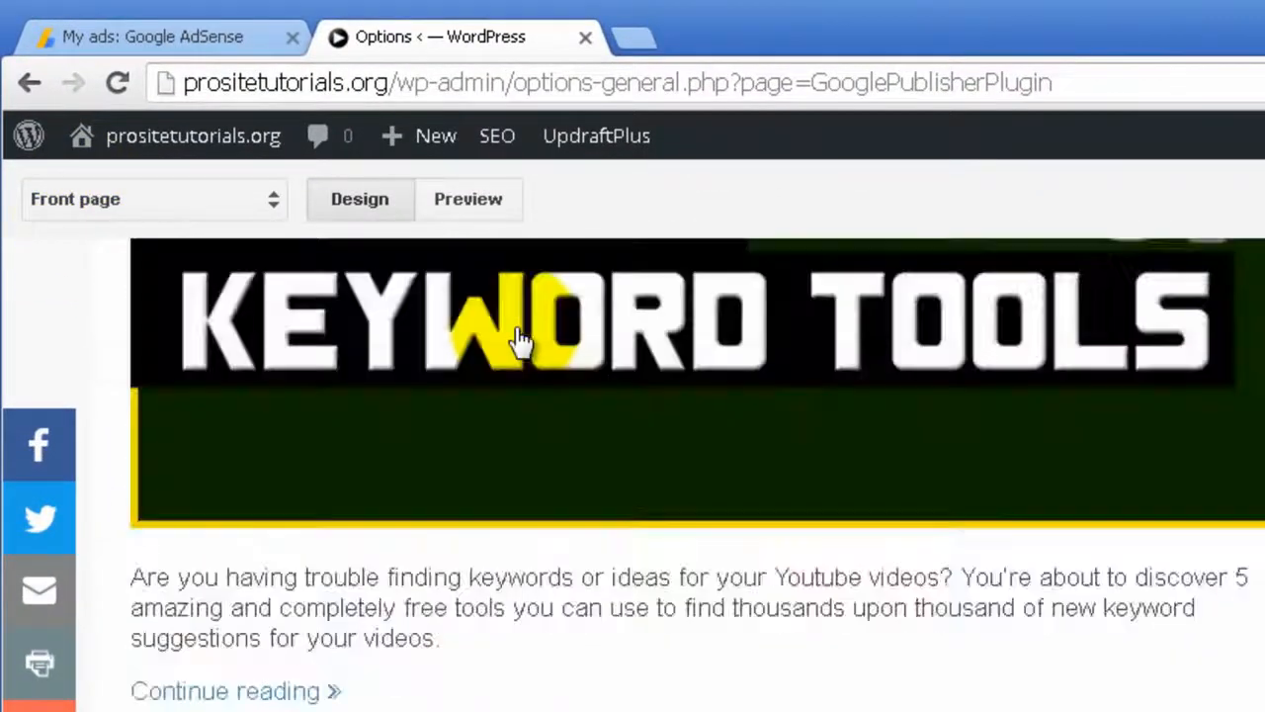
- Switch the ad layout to the Single post template and look through the whole post for its ad placements
{"action": "left_click", "coordinate": [202, 207]}
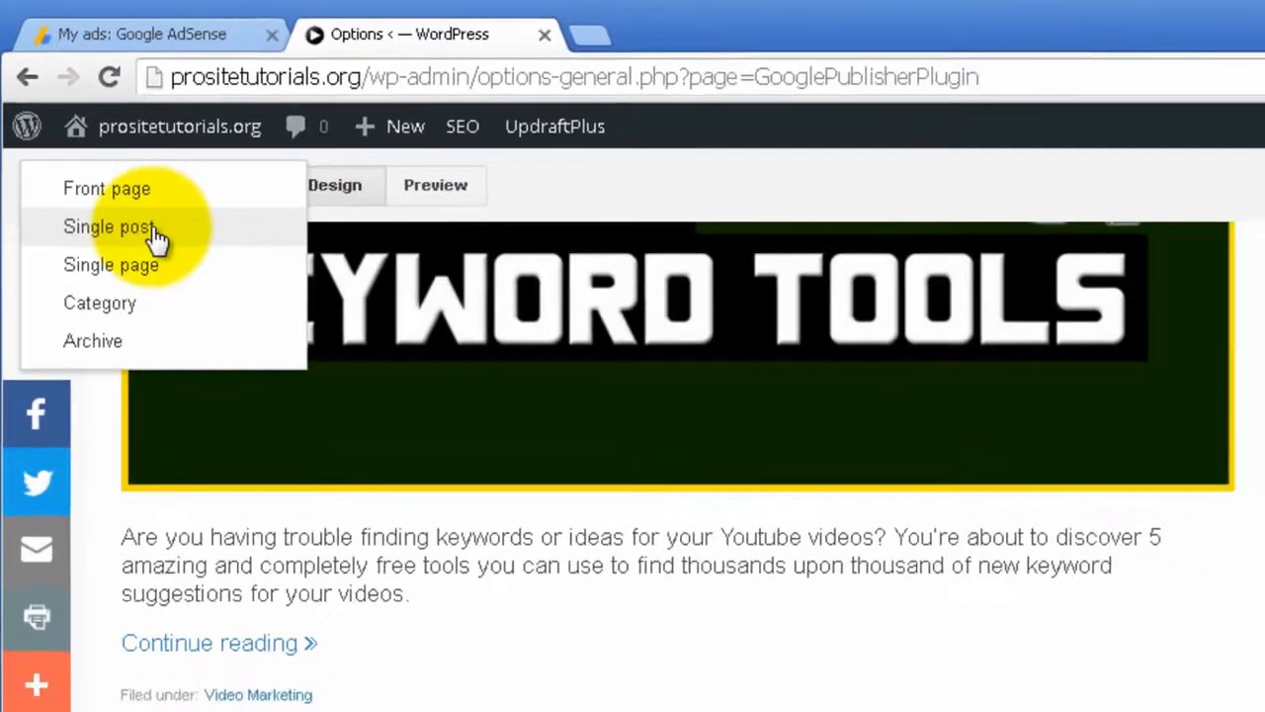
{"action": "left_click", "coordinate": [163, 247]}
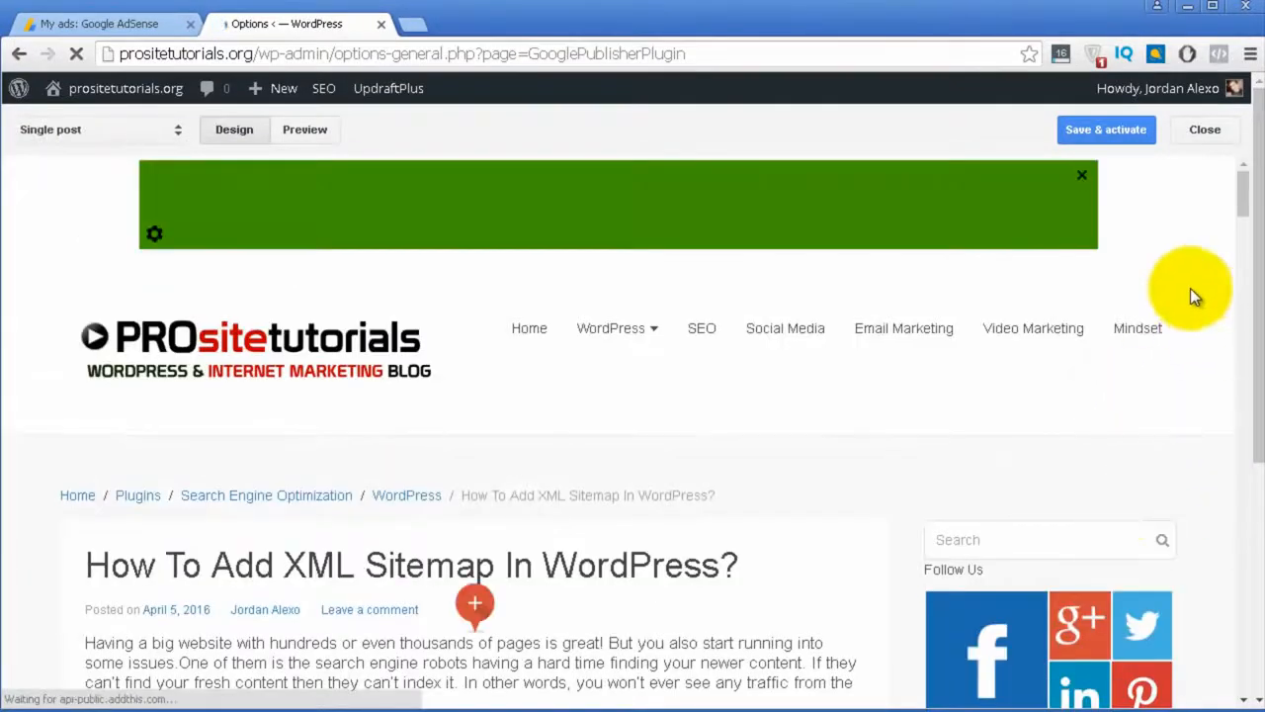
{"action": "left_click_drag", "start_coordinate": [1235, 192], "coordinate": [1231, 306]}
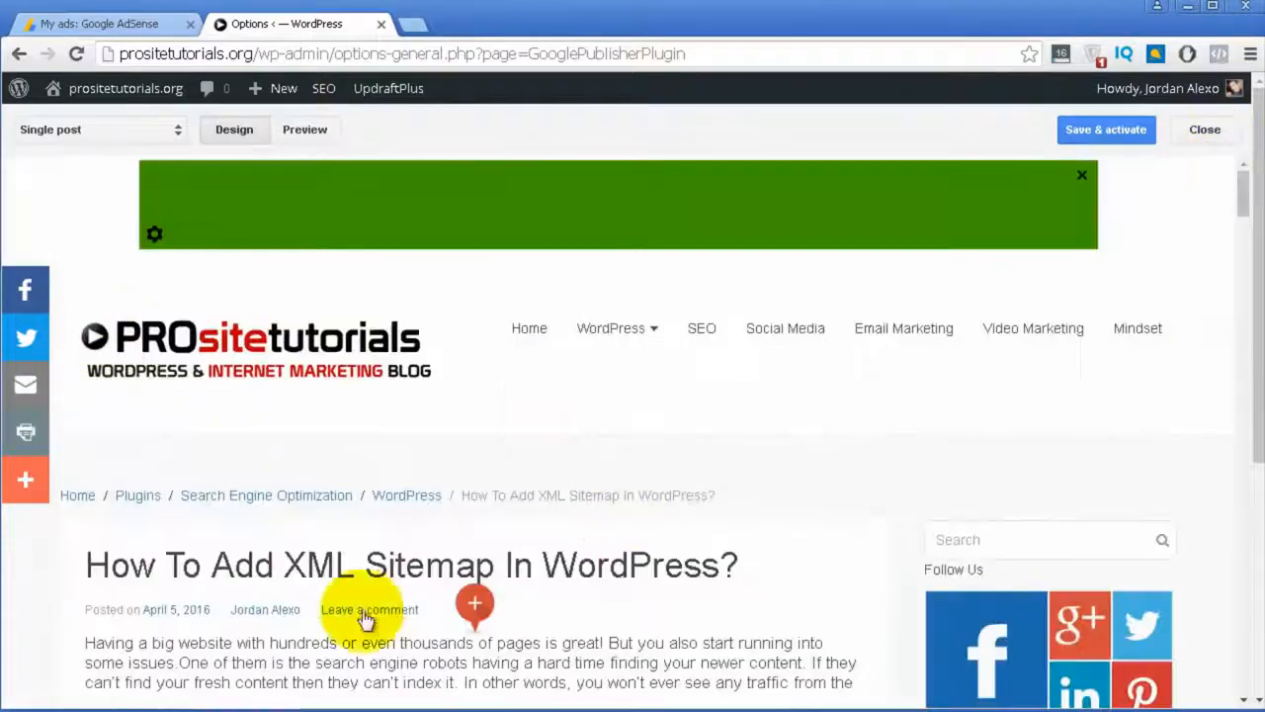
{"action": "scroll", "coordinate": [565, 587], "scroll_direction": "down", "scroll_amount": 5}
{"action": "scroll", "coordinate": [554, 531], "scroll_direction": "down", "scroll_amount": 7}
{"action": "scroll", "coordinate": [550, 525], "scroll_direction": "up", "scroll_amount": 3}
{"action": "scroll", "coordinate": [550, 518], "scroll_direction": "down", "scroll_amount": 5}
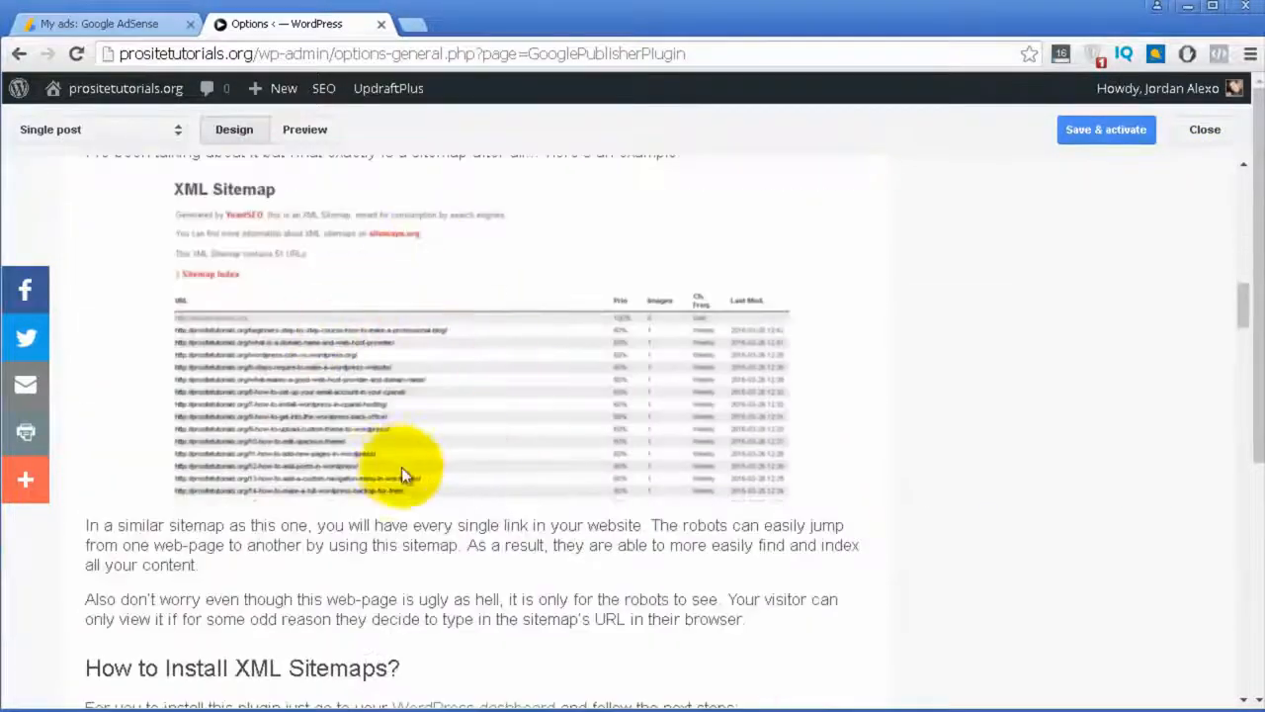
{"action": "scroll", "coordinate": [404, 460], "scroll_direction": "down", "scroll_amount": 8}
{"action": "scroll", "coordinate": [417, 481], "scroll_direction": "down", "scroll_amount": 5}
{"action": "scroll", "coordinate": [417, 479], "scroll_direction": "up", "scroll_amount": 12}
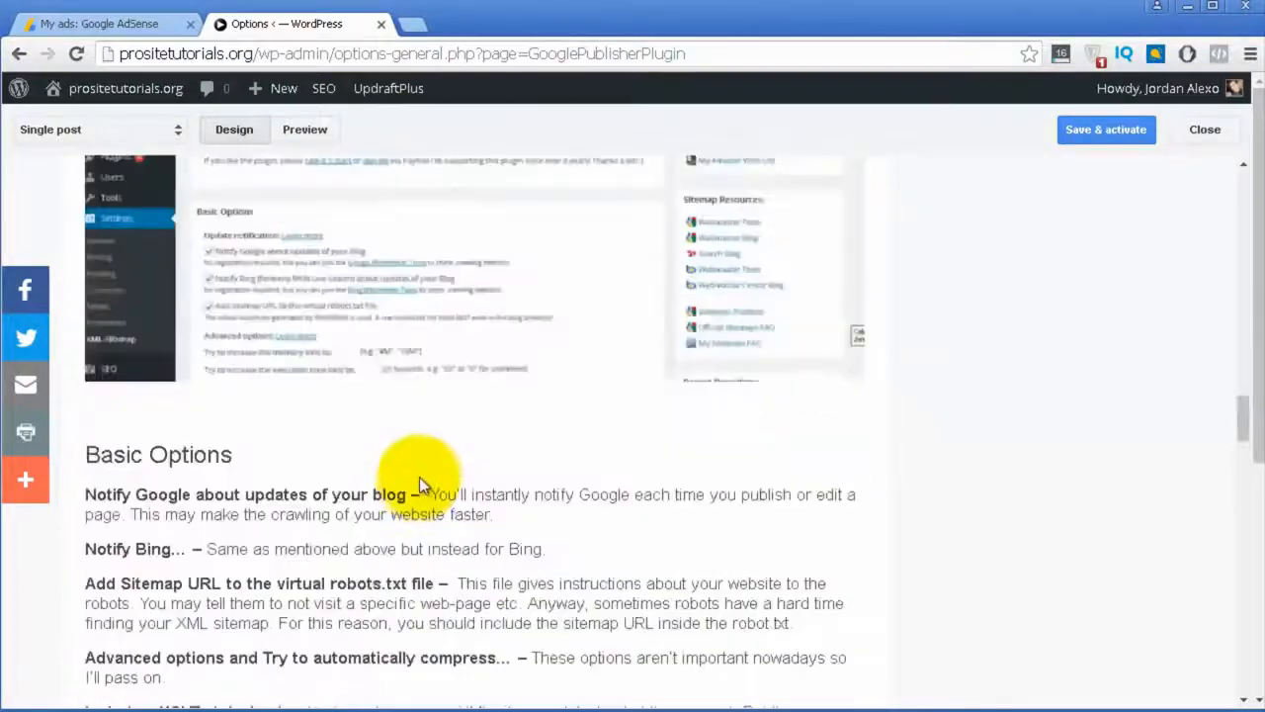
{"action": "scroll", "coordinate": [420, 475], "scroll_direction": "up", "scroll_amount": 15}
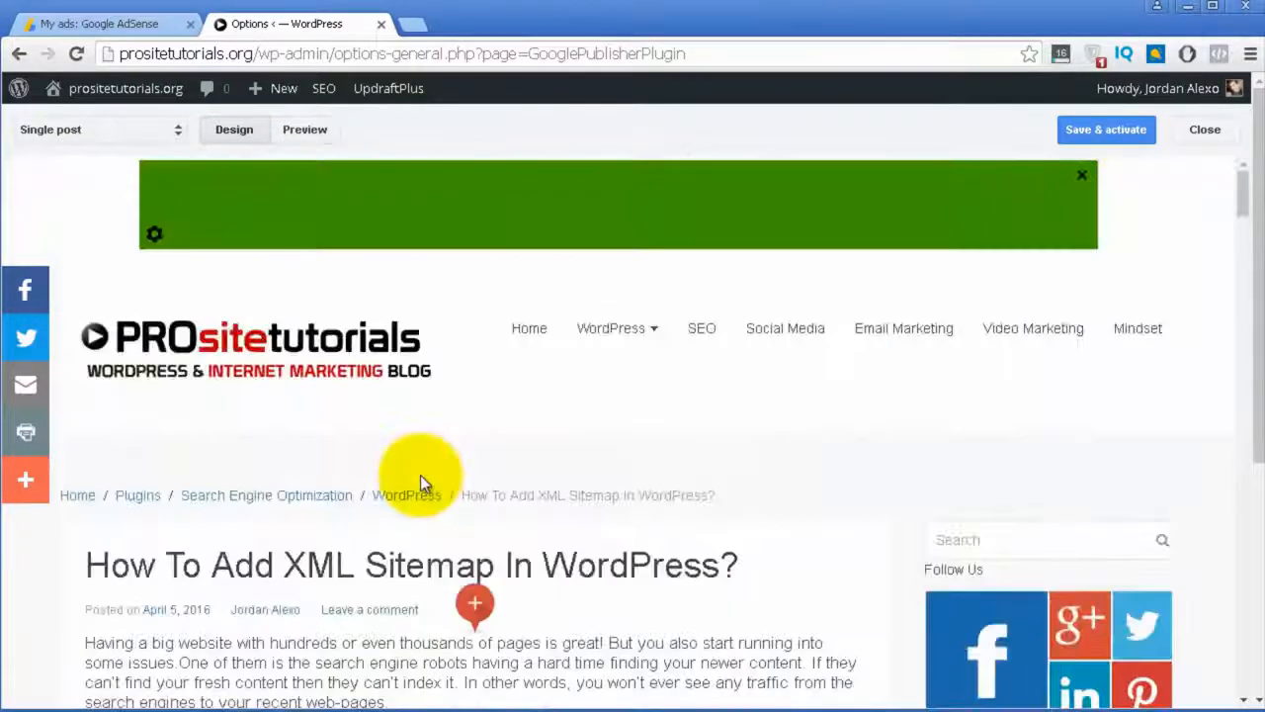
- Switch the ad layout to the Category template and look over its available ad spots and header ad
{"action": "left_click", "coordinate": [133, 133]}
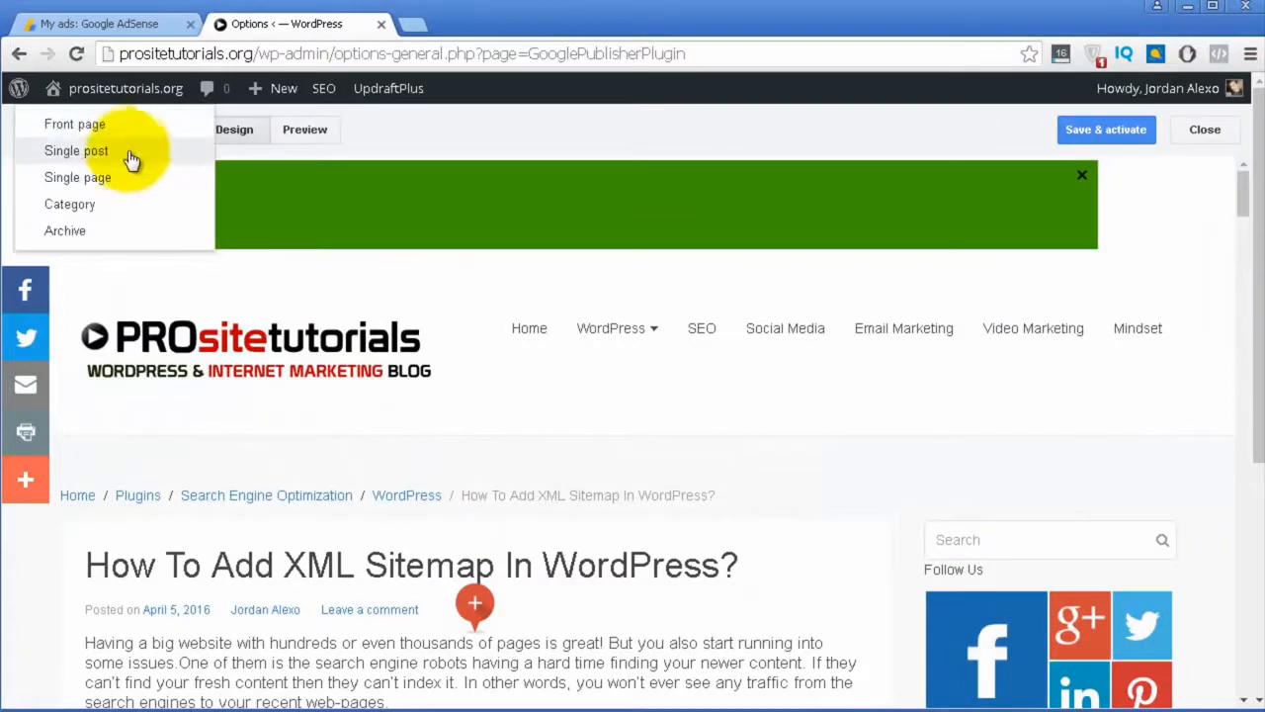
{"action": "left_click", "coordinate": [102, 209]}
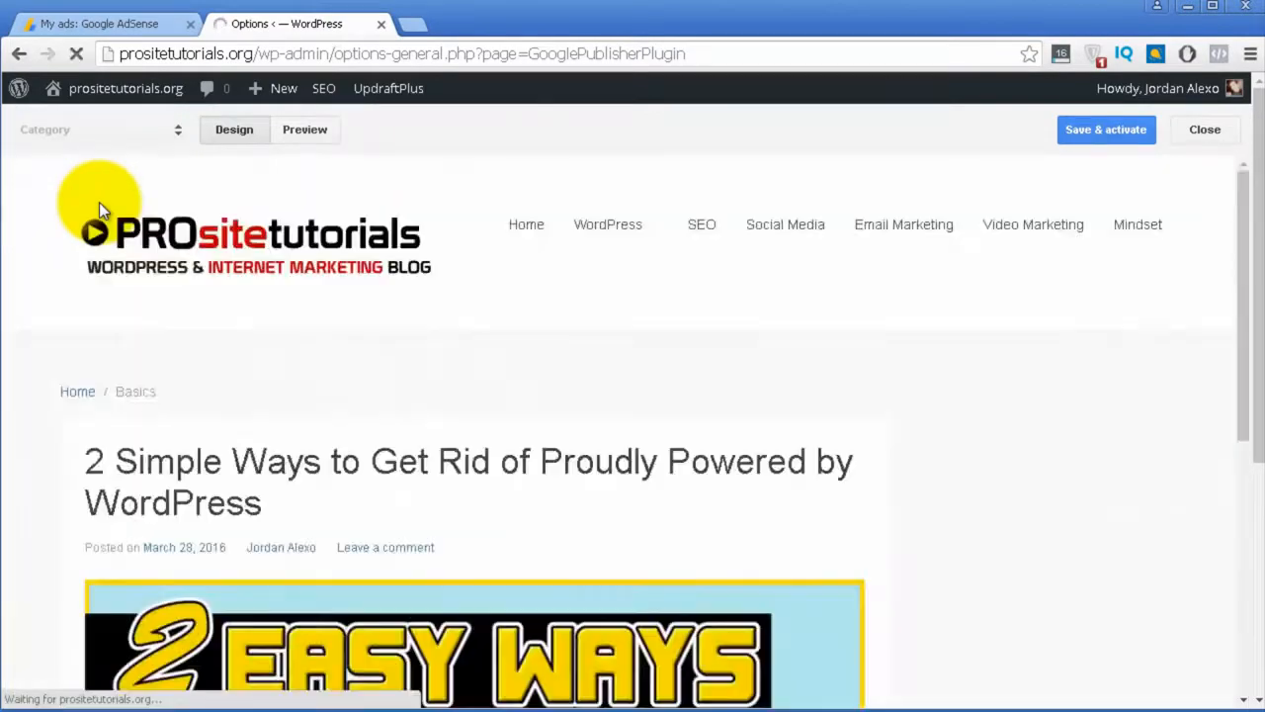
{"action": "scroll", "coordinate": [99, 202], "scroll_direction": "down", "scroll_amount": 6}
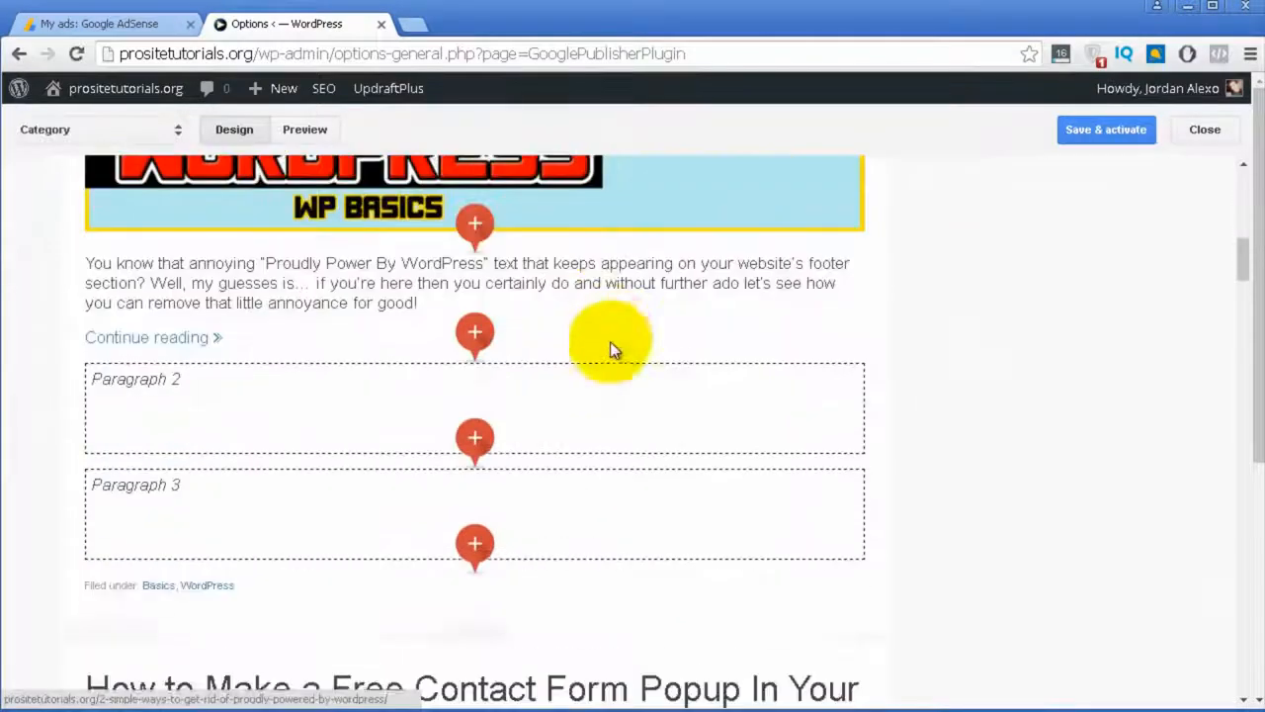
{"action": "scroll", "coordinate": [452, 310], "scroll_direction": "up", "scroll_amount": 8}
{"action": "left_click", "coordinate": [149, 127]}
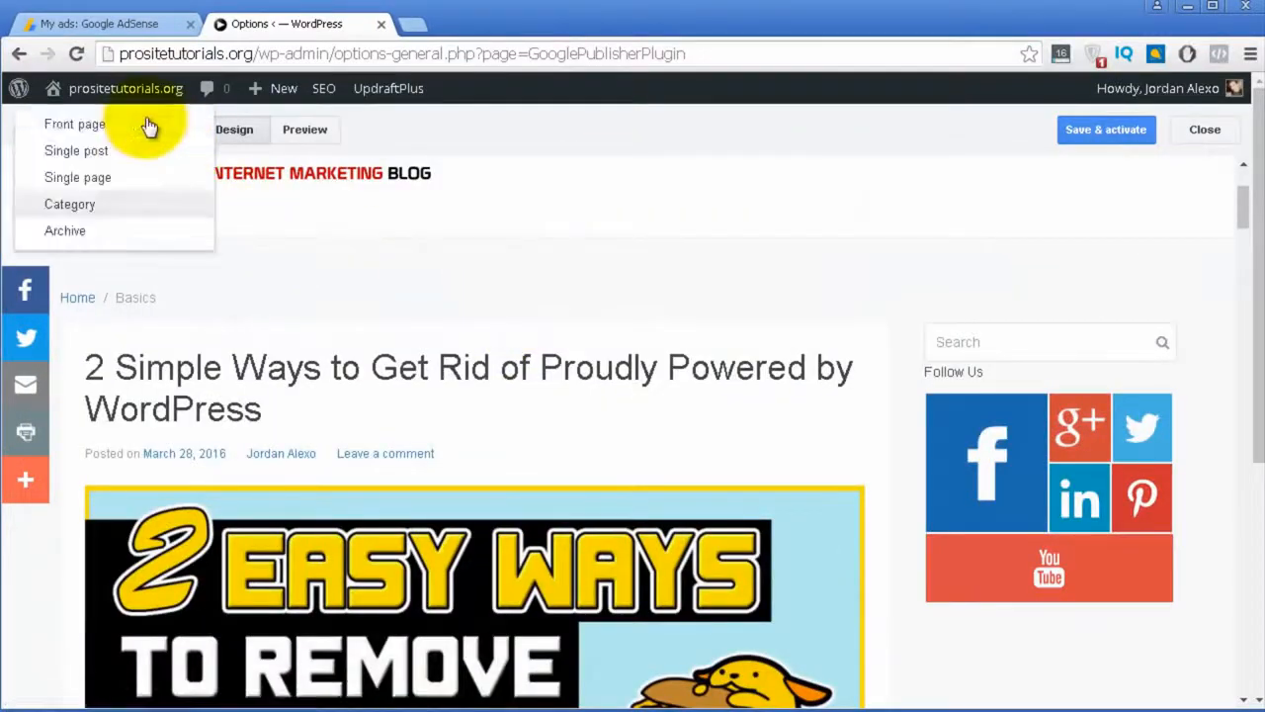
{"action": "left_click", "coordinate": [1009, 224]}
{"action": "scroll", "coordinate": [1008, 224], "scroll_direction": "up", "scroll_amount": 2}
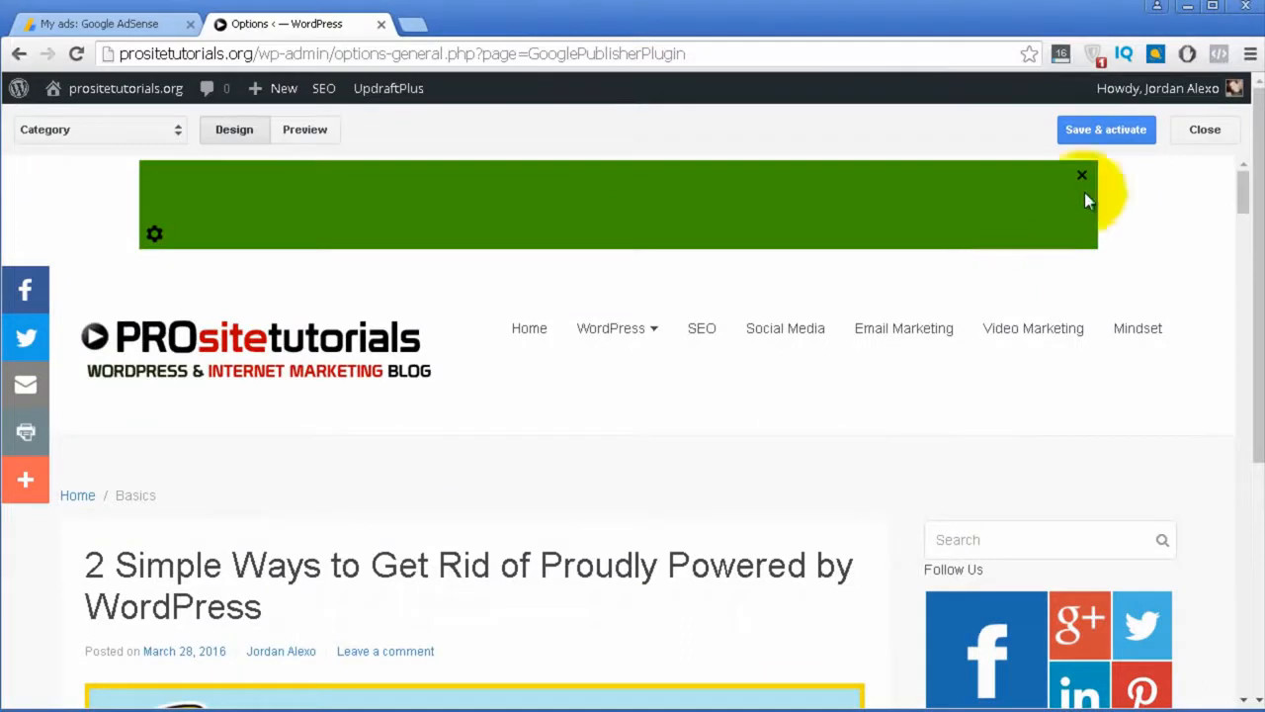
- Save and activate the ad placements on the site and return to the AdSense plugin settings
{"action": "left_click", "coordinate": [1128, 131]}
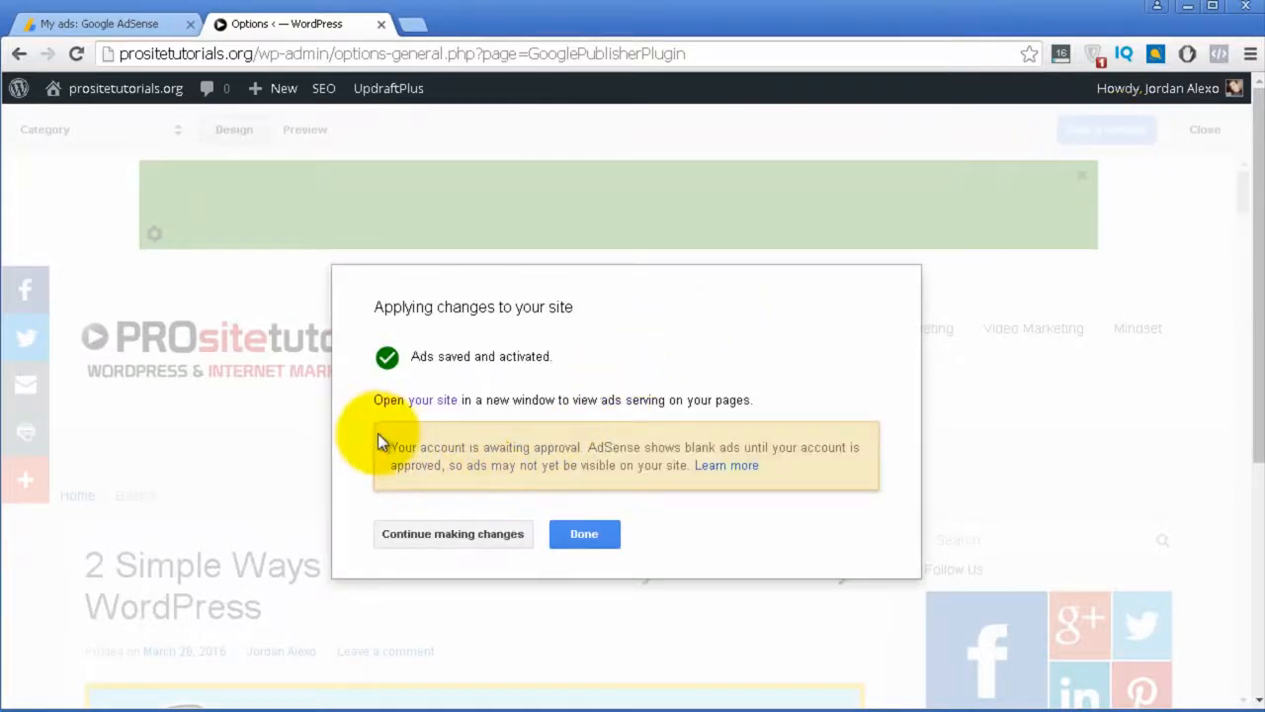
{"action": "left_click", "coordinate": [594, 537]}
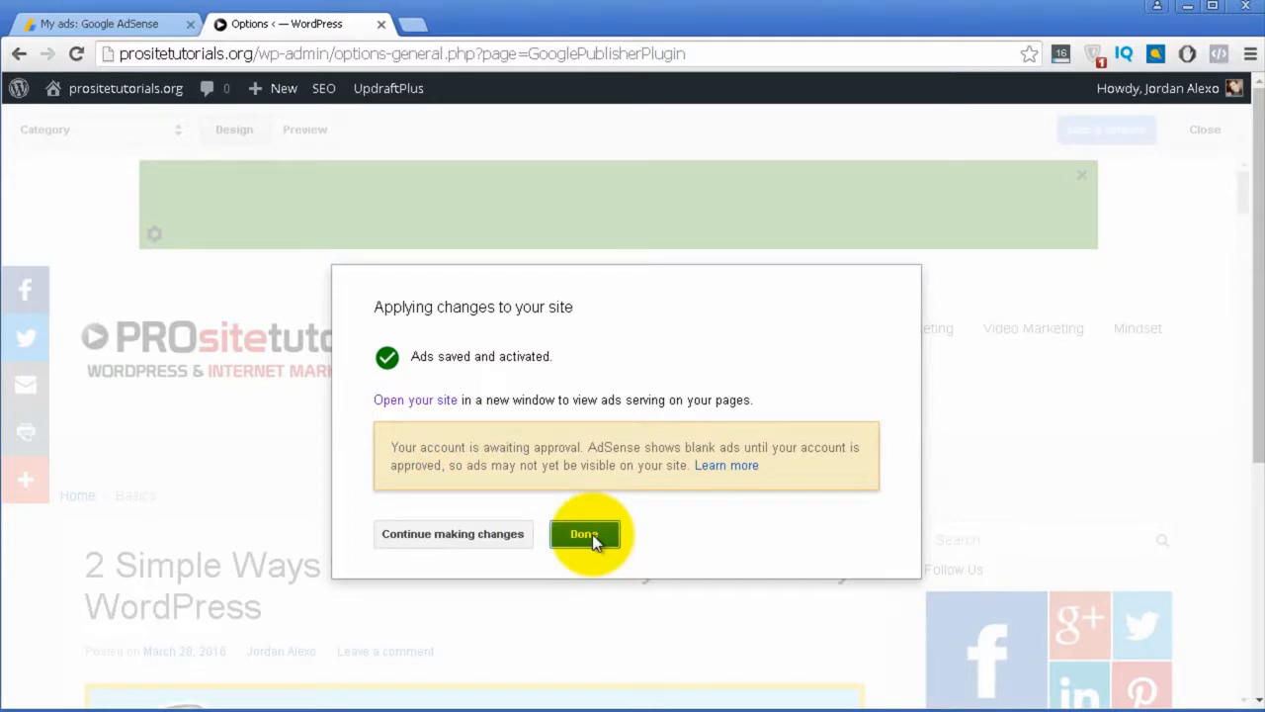
{"action": "scroll", "coordinate": [474, 461], "scroll_direction": "down", "scroll_amount": 2}
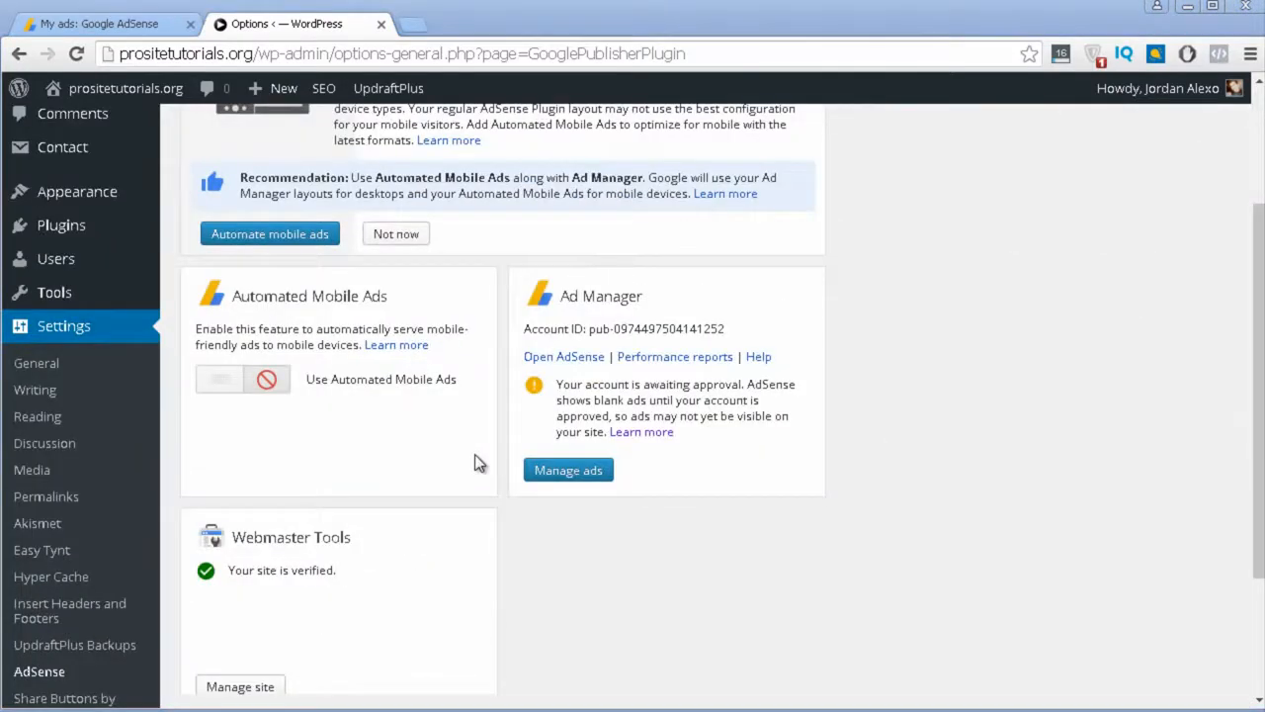